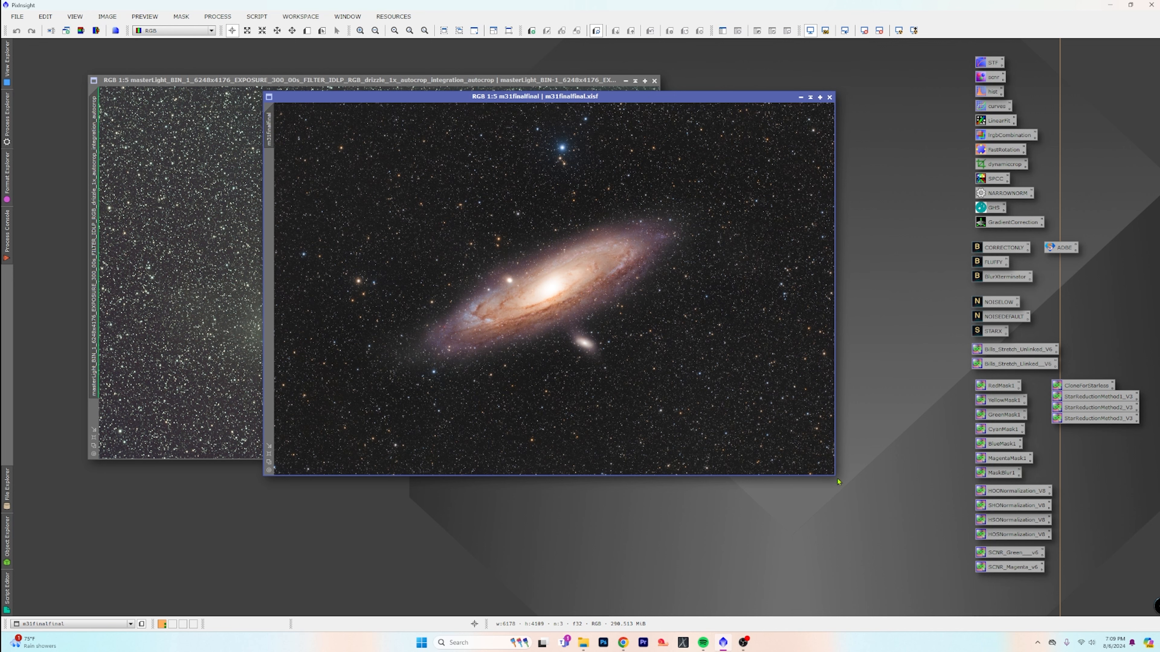
Enlarge the m31finalfinal window and examine the finished galaxy image up close, including the core, companion galaxy, outer arms and star field
{"action": "left_click_drag", "start_coordinate": [834, 476], "coordinate": [898, 582]}
{"action": "scroll", "coordinate": [611, 432], "scroll_direction": "up", "scroll_amount": 1}
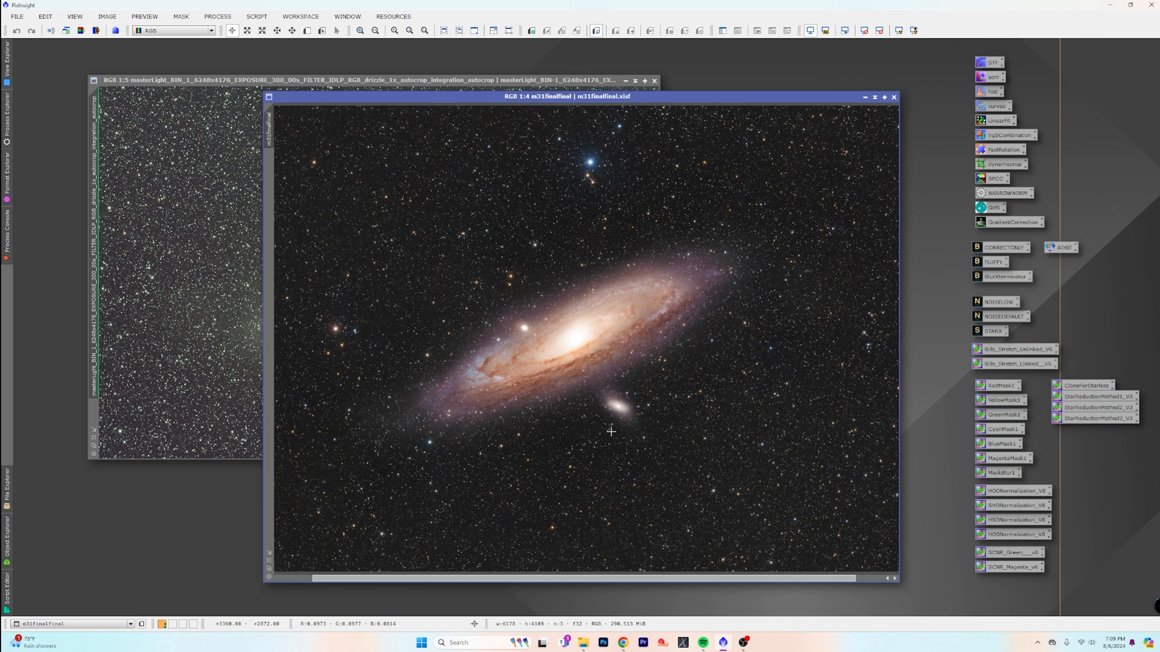
{"action": "scroll", "coordinate": [611, 431], "scroll_direction": "down", "scroll_amount": 1}
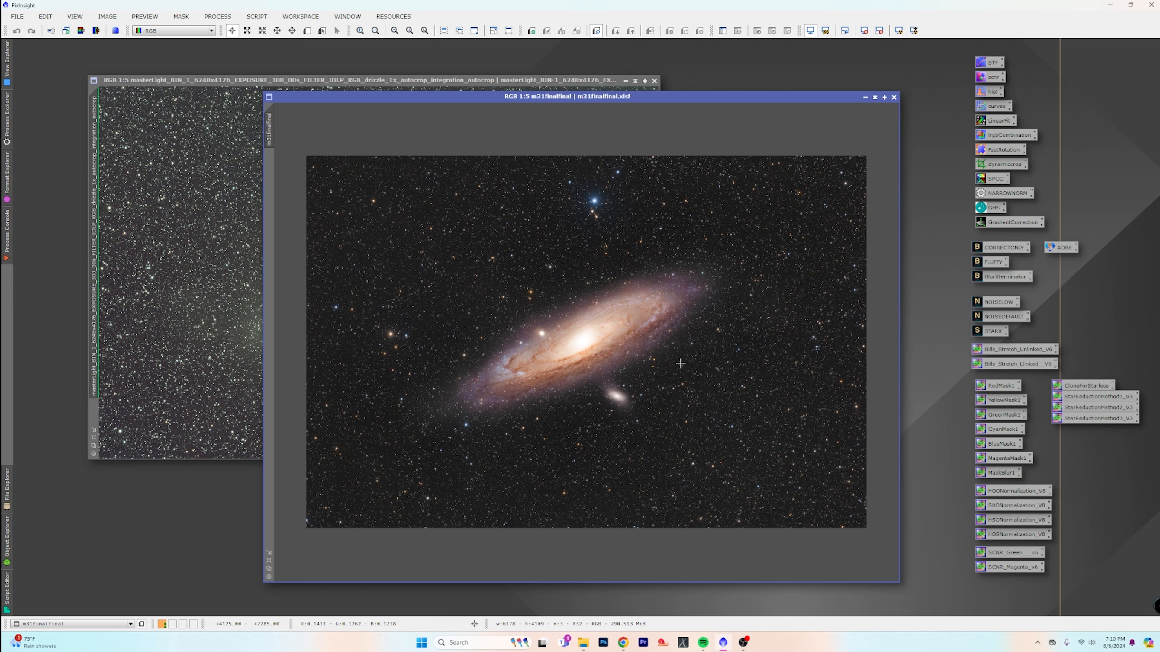
{"action": "scroll", "coordinate": [681, 364], "scroll_direction": "up", "scroll_amount": 2}
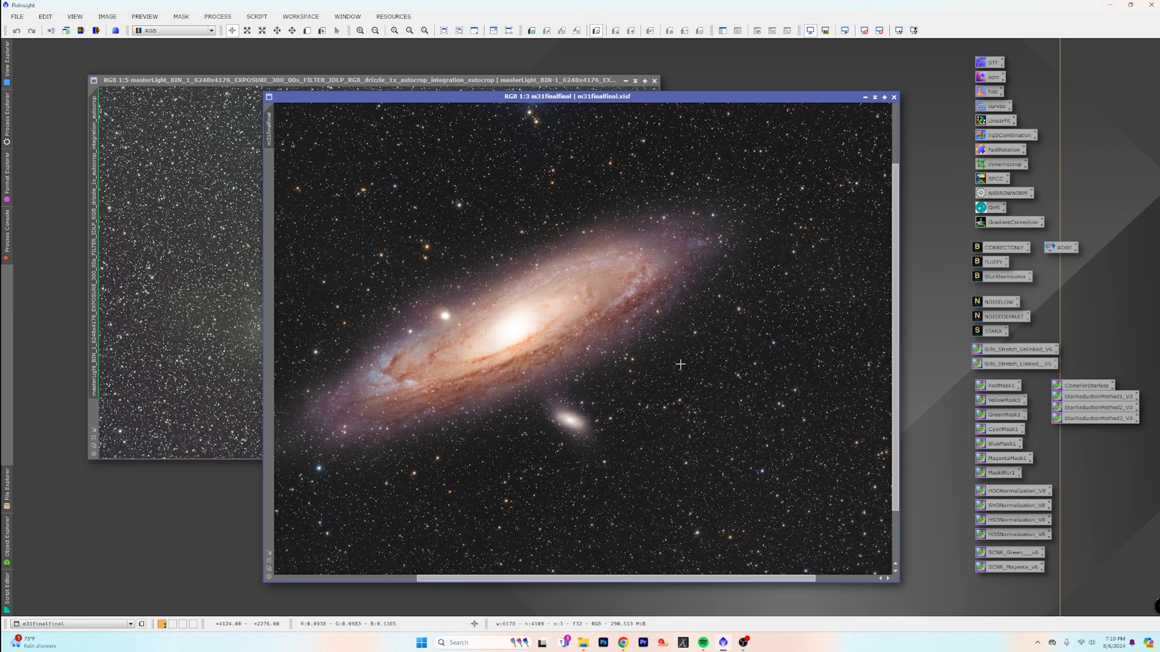
{"action": "scroll", "coordinate": [639, 530], "scroll_direction": "up", "scroll_amount": 1}
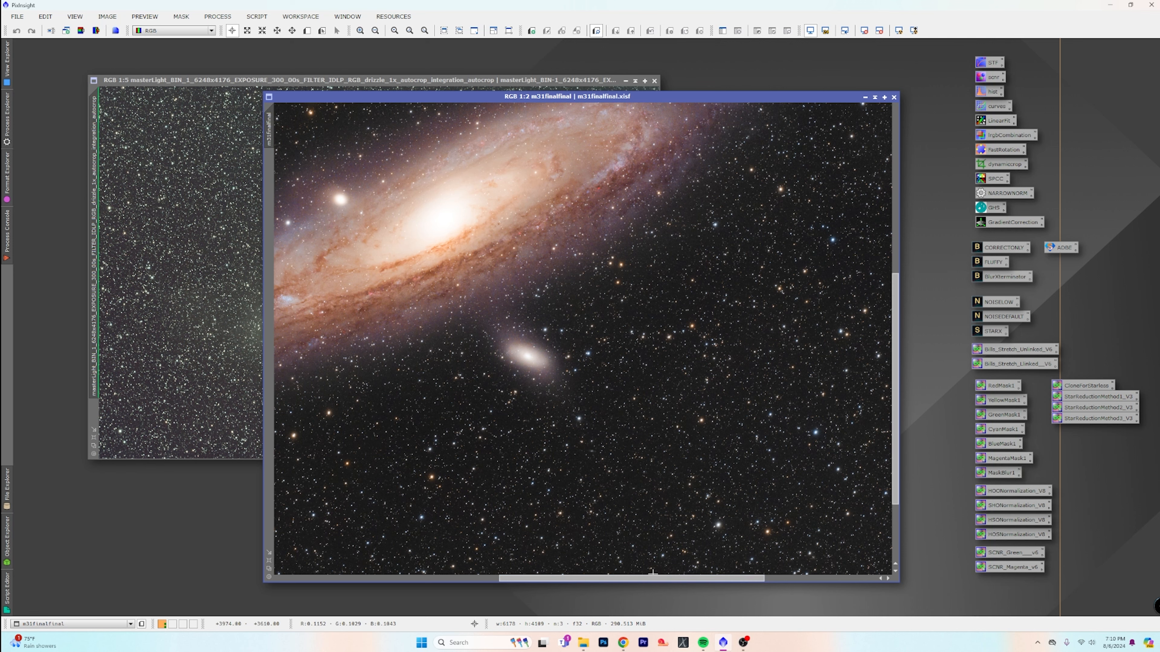
{"action": "left_click_drag", "start_coordinate": [654, 583], "coordinate": [481, 580]}
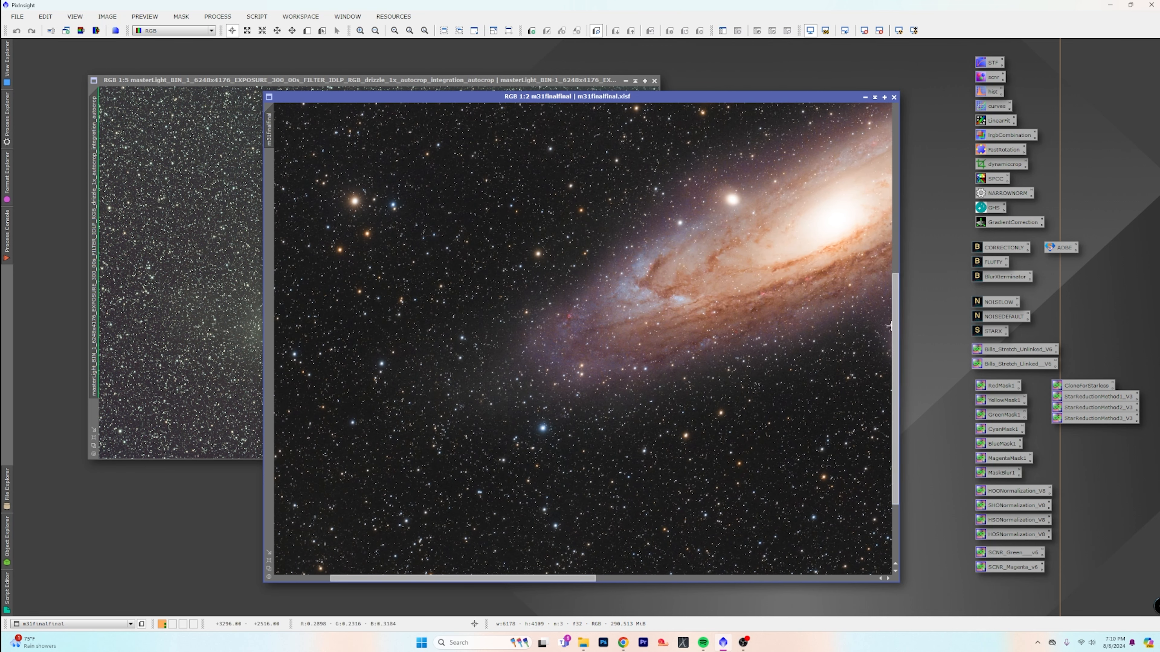
{"action": "left_click_drag", "start_coordinate": [889, 326], "coordinate": [886, 205]}
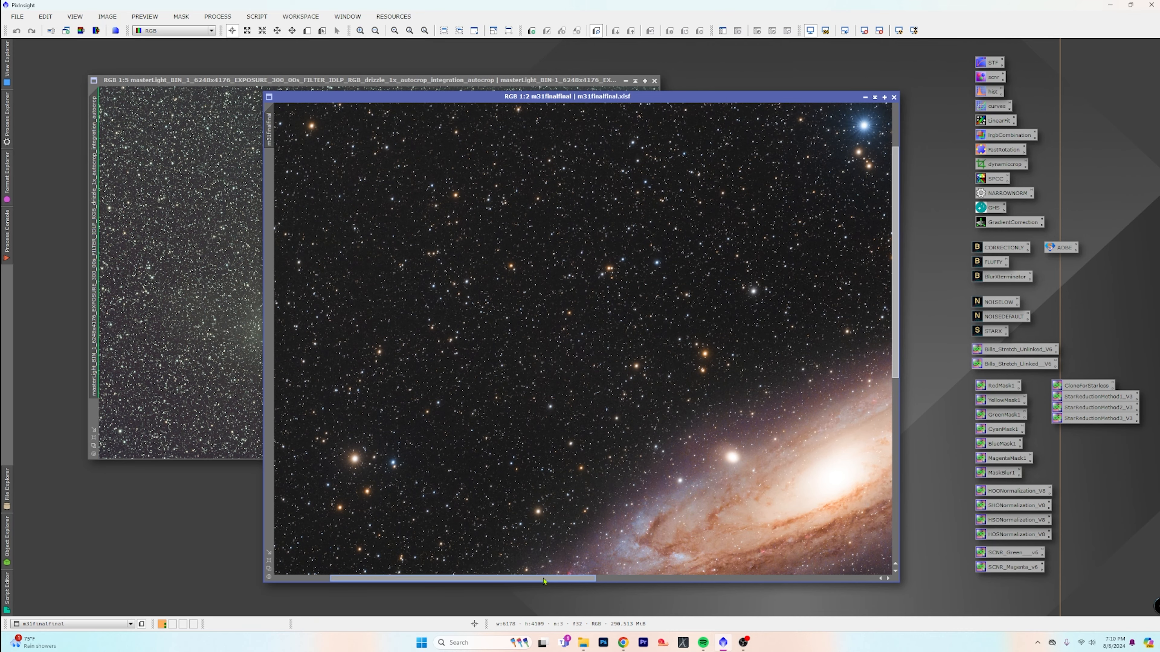
{"action": "left_click_drag", "start_coordinate": [543, 582], "coordinate": [654, 583]}
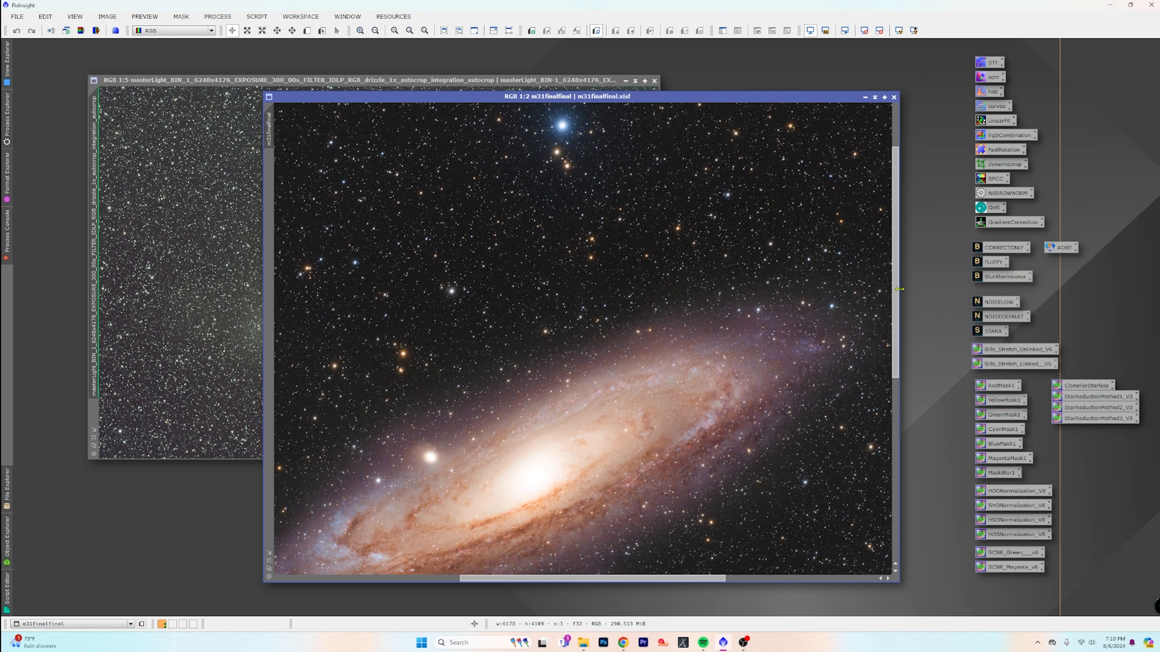
{"action": "left_click_drag", "start_coordinate": [896, 289], "coordinate": [896, 374]}
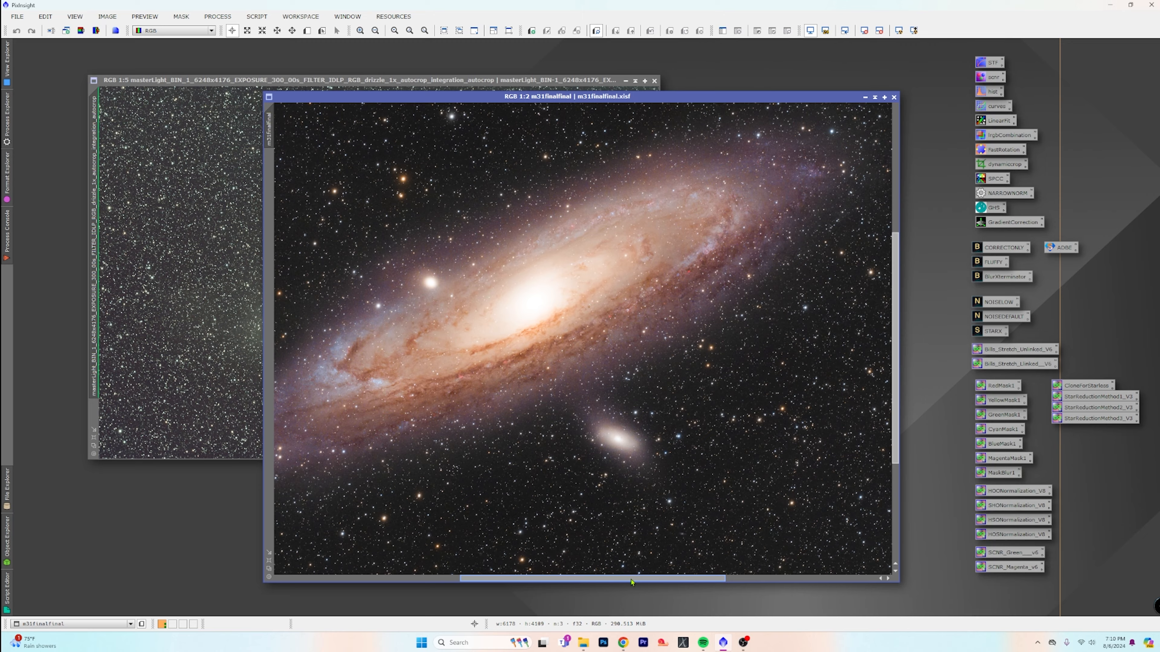
{"action": "left_click_drag", "start_coordinate": [631, 582], "coordinate": [799, 578]}
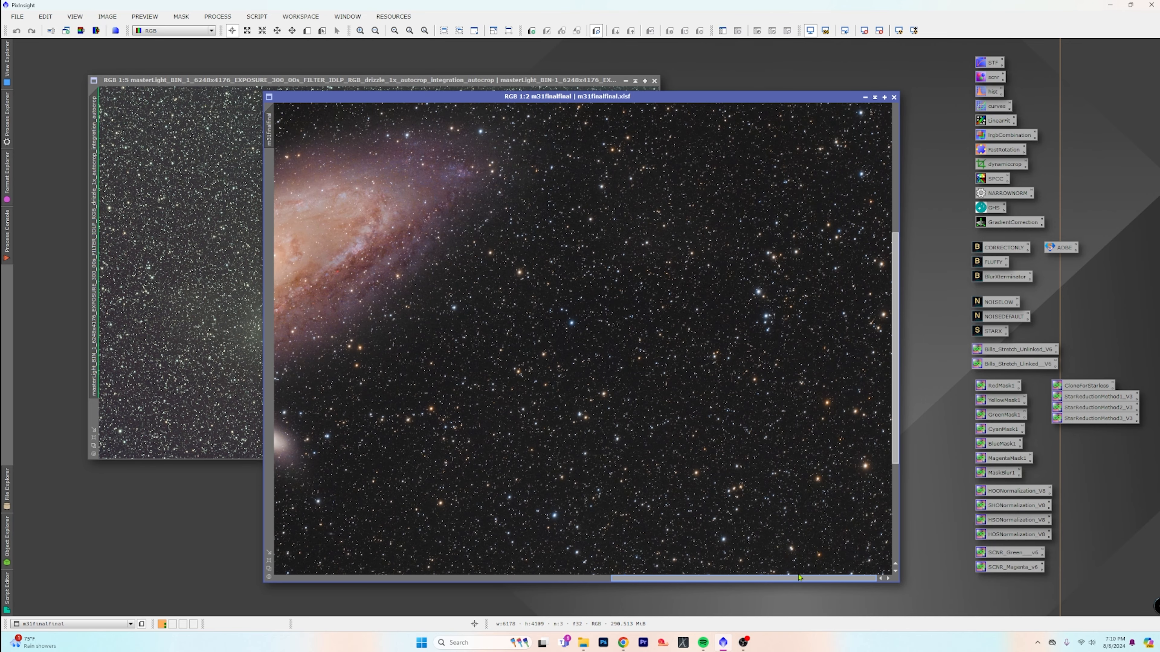
{"action": "scroll", "coordinate": [538, 438], "scroll_direction": "down", "scroll_amount": 2}
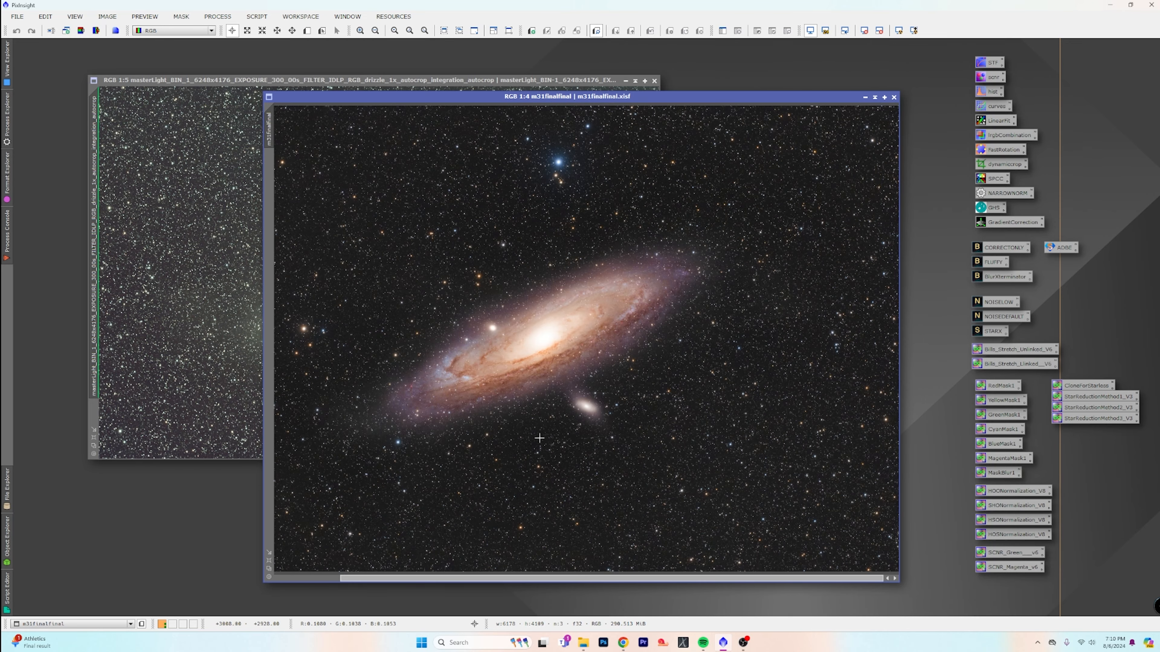
{"action": "scroll", "coordinate": [539, 437], "scroll_direction": "down", "scroll_amount": 1}
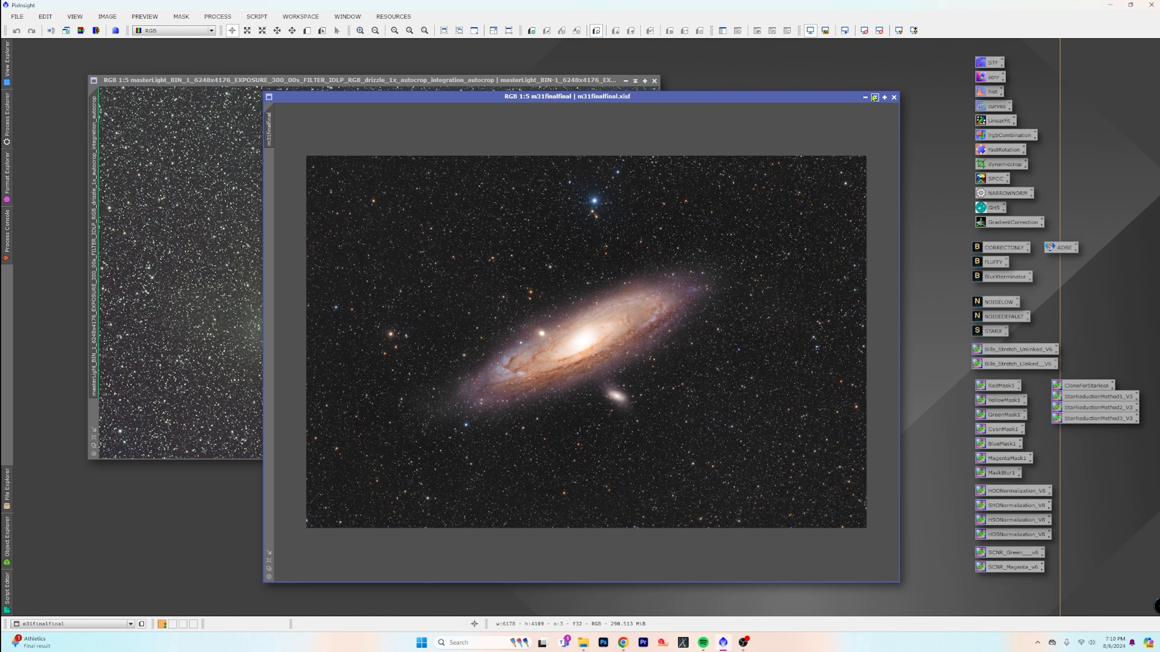
Close the m31finalfinal image and rotate the masterLight image 180° with FastRotation, accepting deletion of its astrometric solution
{"action": "left_click", "coordinate": [894, 97]}
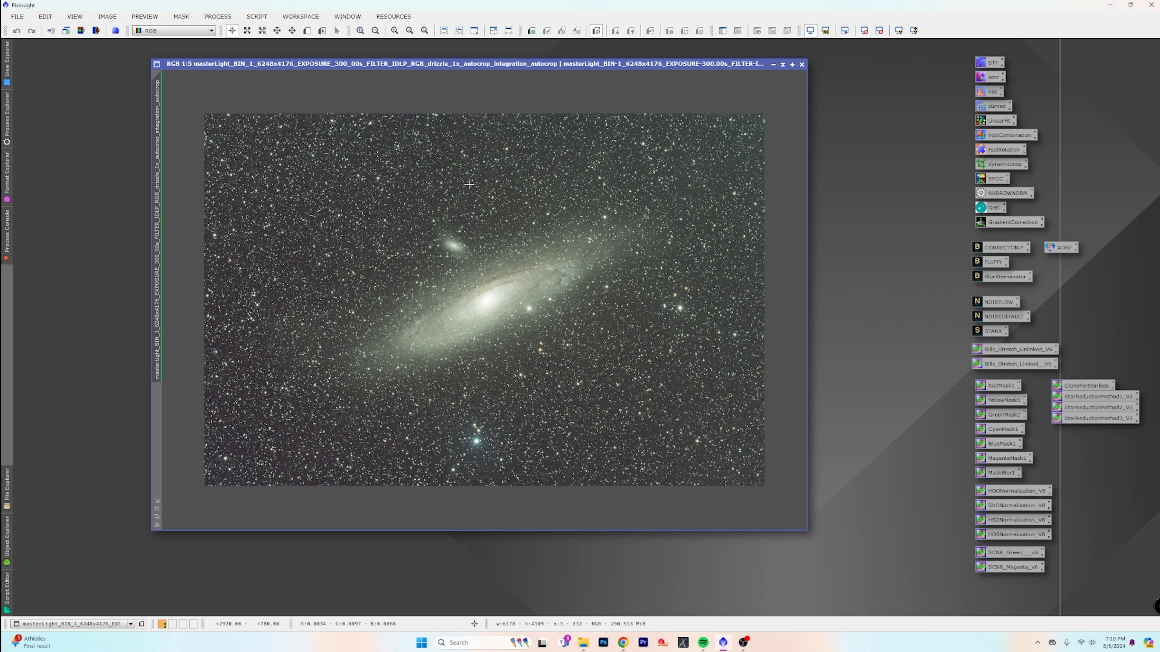
{"action": "left_click_drag", "start_coordinate": [508, 68], "coordinate": [455, 60]}
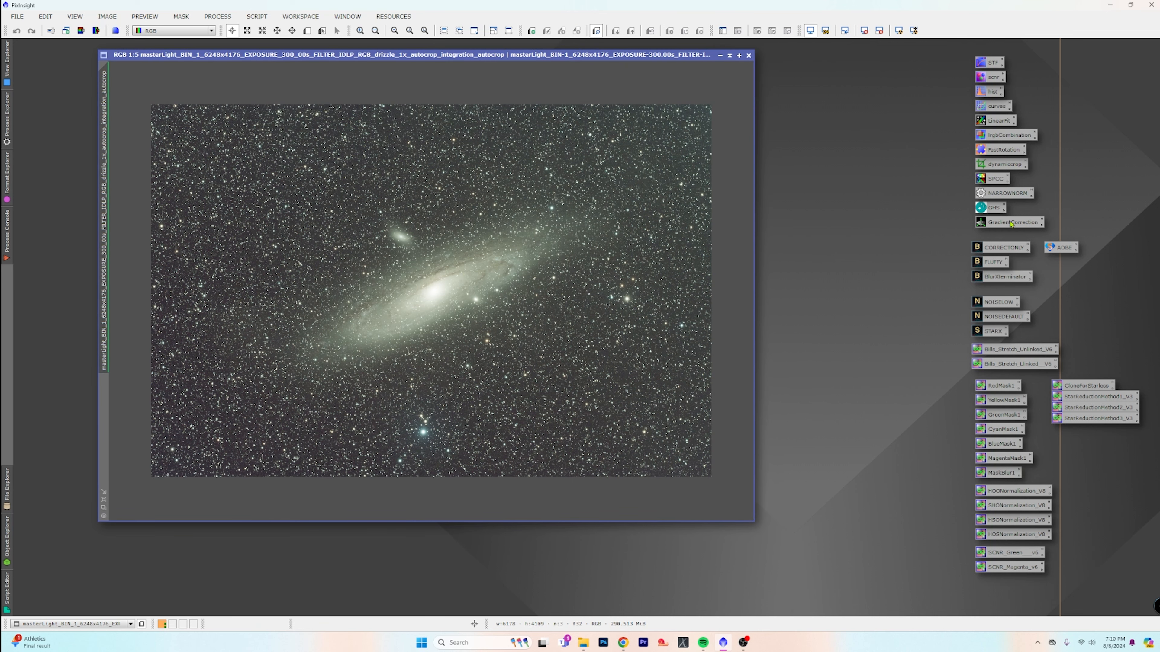
{"action": "double_click", "coordinate": [994, 149]}
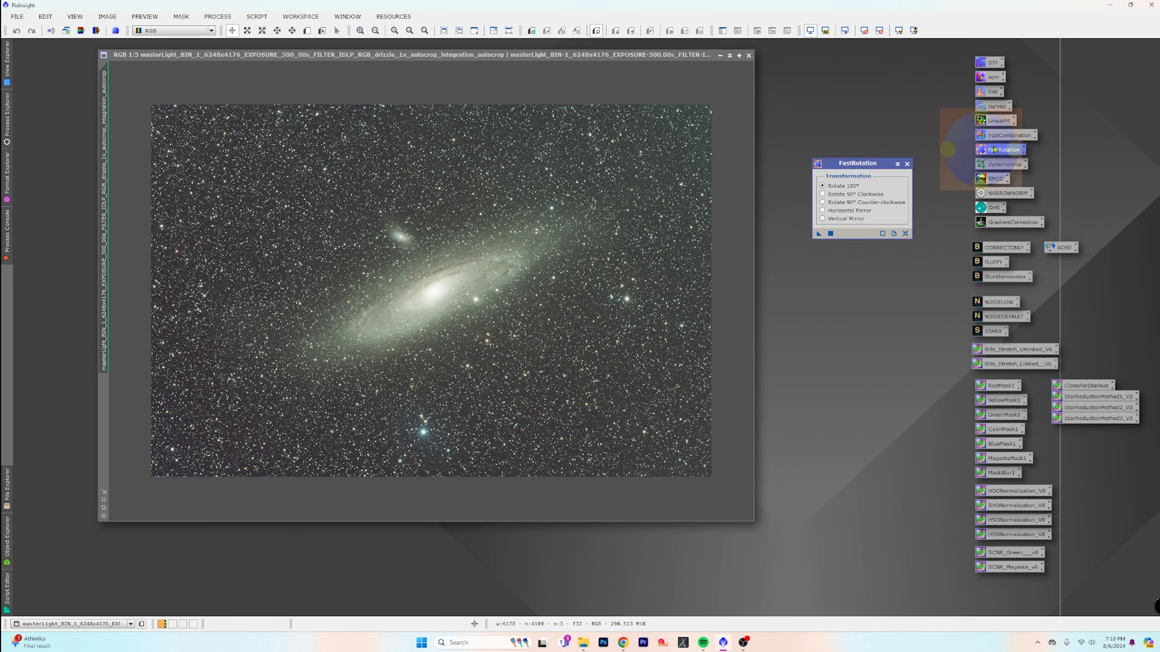
{"action": "left_click_drag", "start_coordinate": [818, 233], "coordinate": [538, 256]}
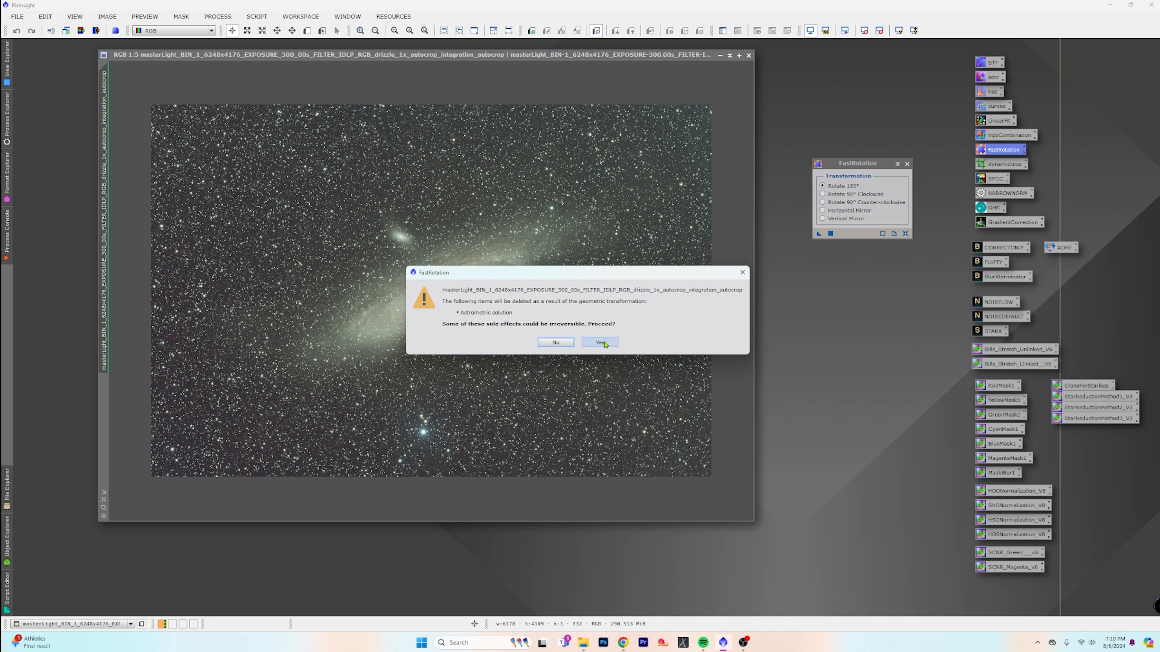
{"action": "left_click", "coordinate": [602, 343]}
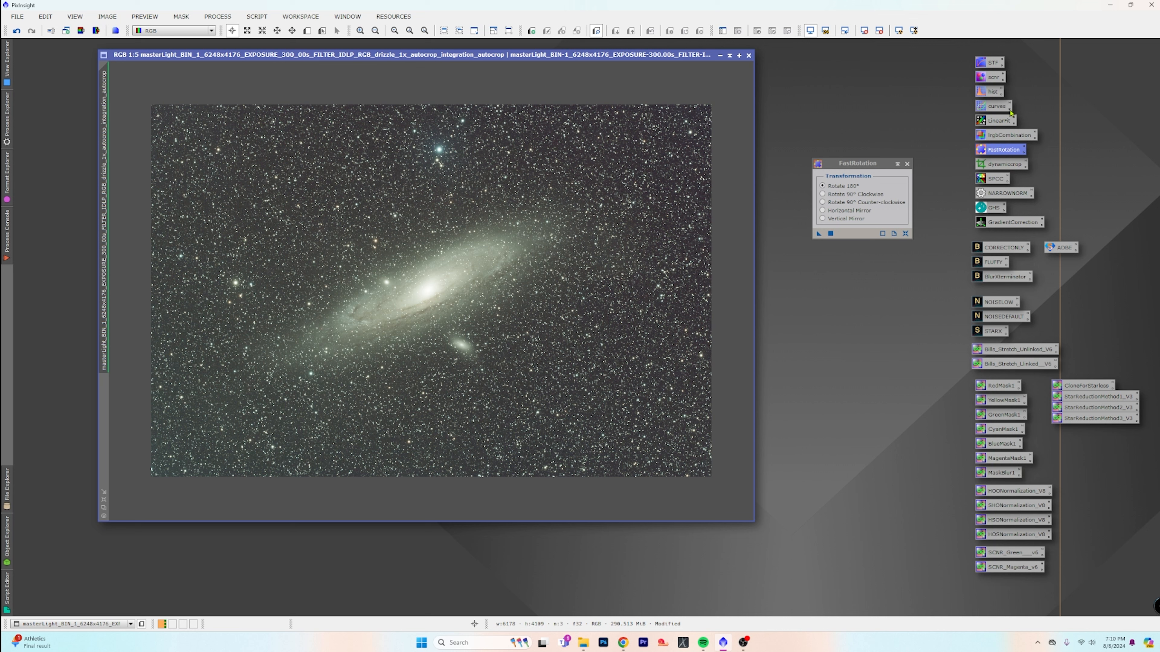
{"action": "left_click", "coordinate": [907, 164]}
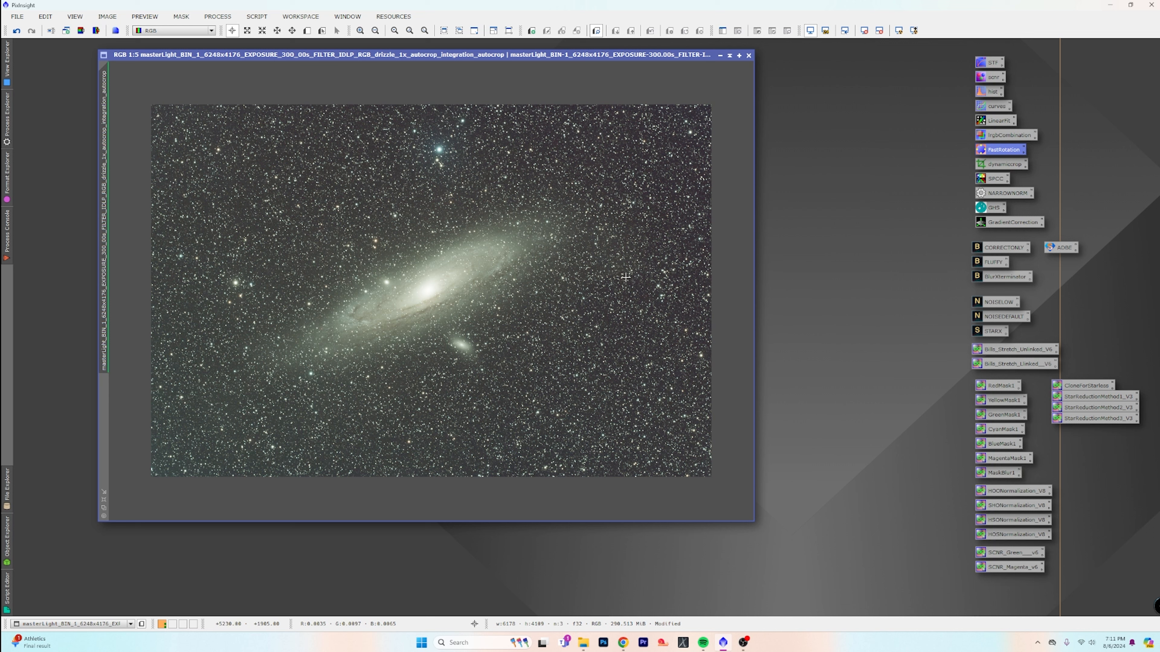
Run the Auto DBE script on the masterLight image with Show Gradient Extracted off and Replace Target Image on, and auto-stretch its display
{"action": "left_click", "coordinate": [257, 17]}
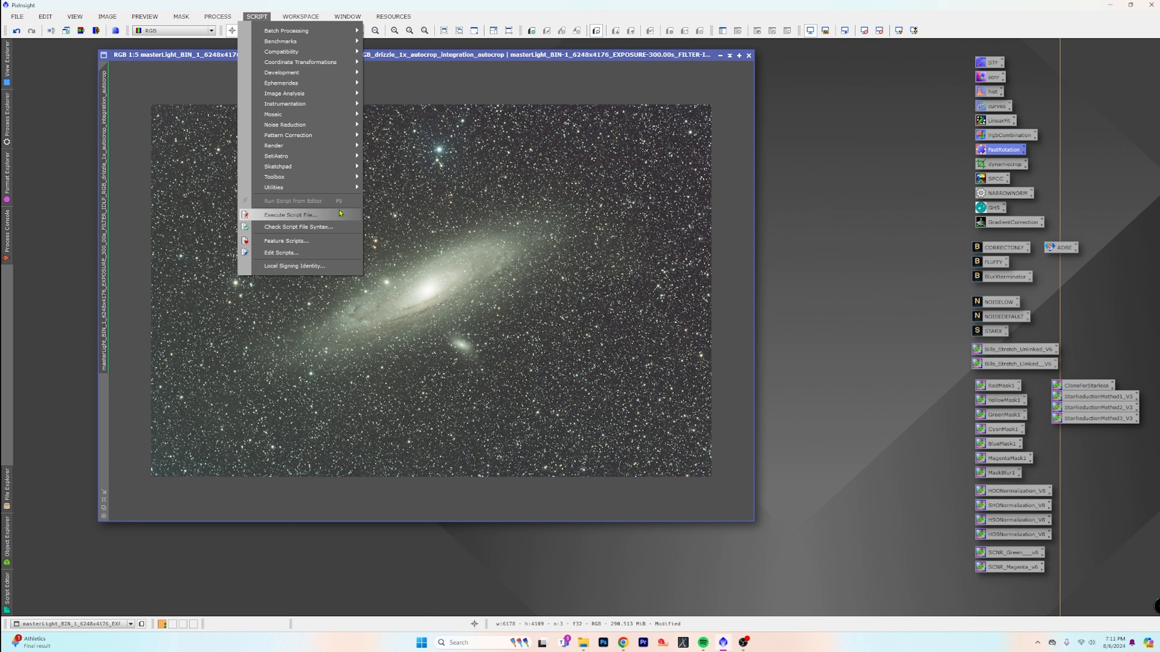
{"action": "mouse_move", "coordinate": [320, 156]}
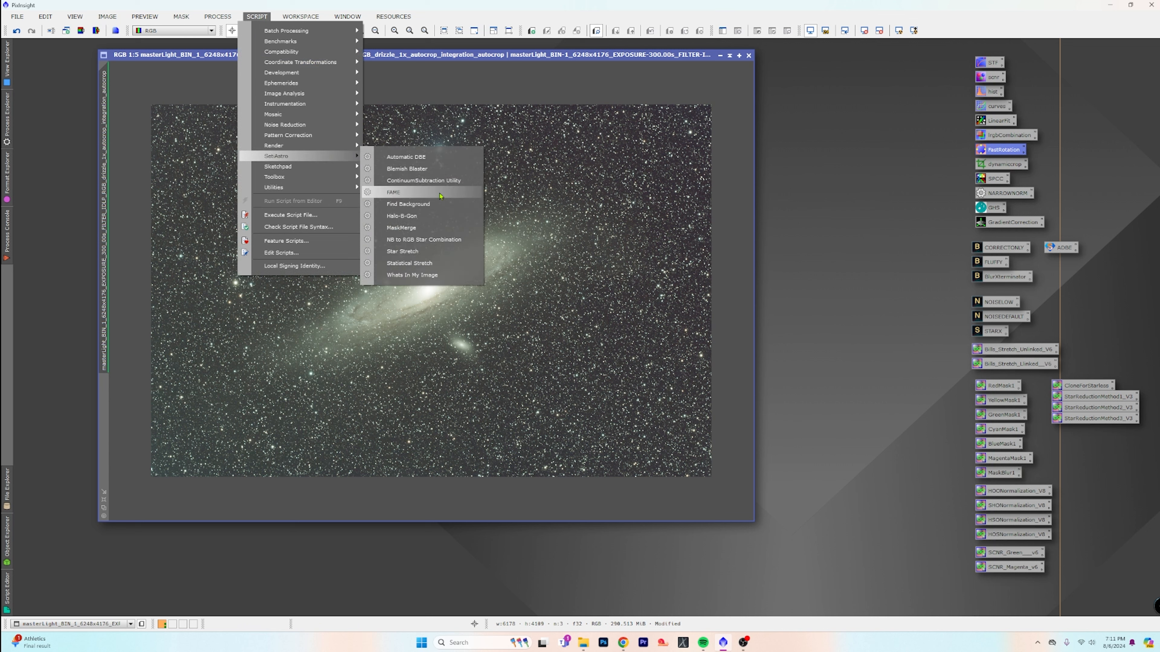
{"action": "left_click", "coordinate": [449, 163]}
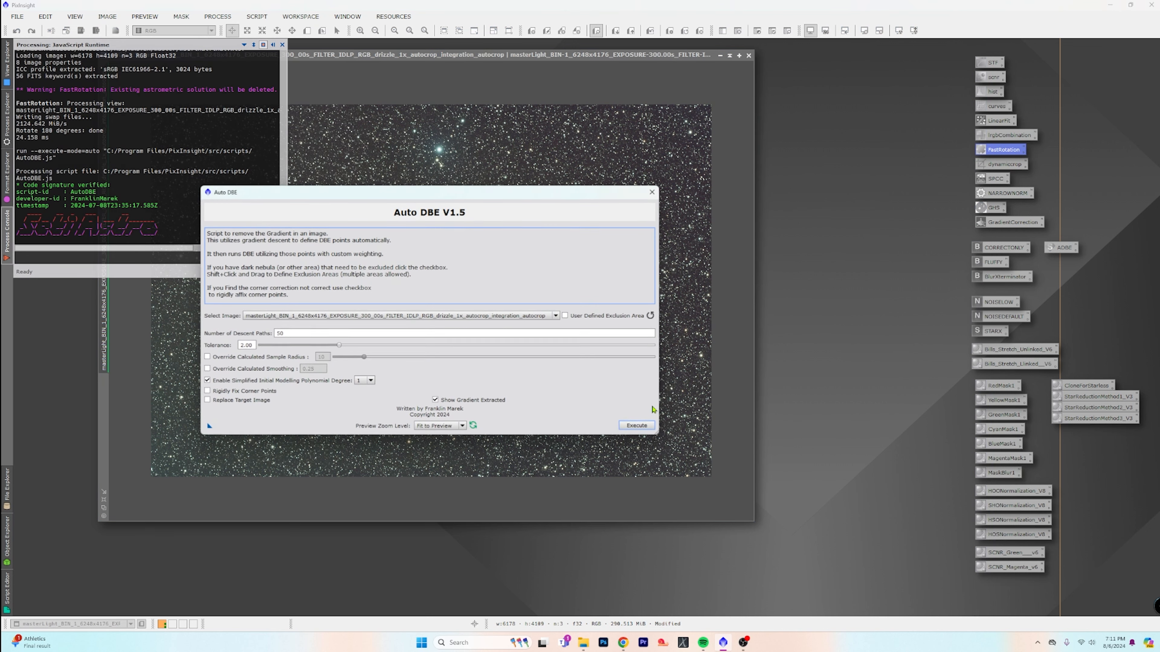
{"action": "left_click", "coordinate": [435, 400]}
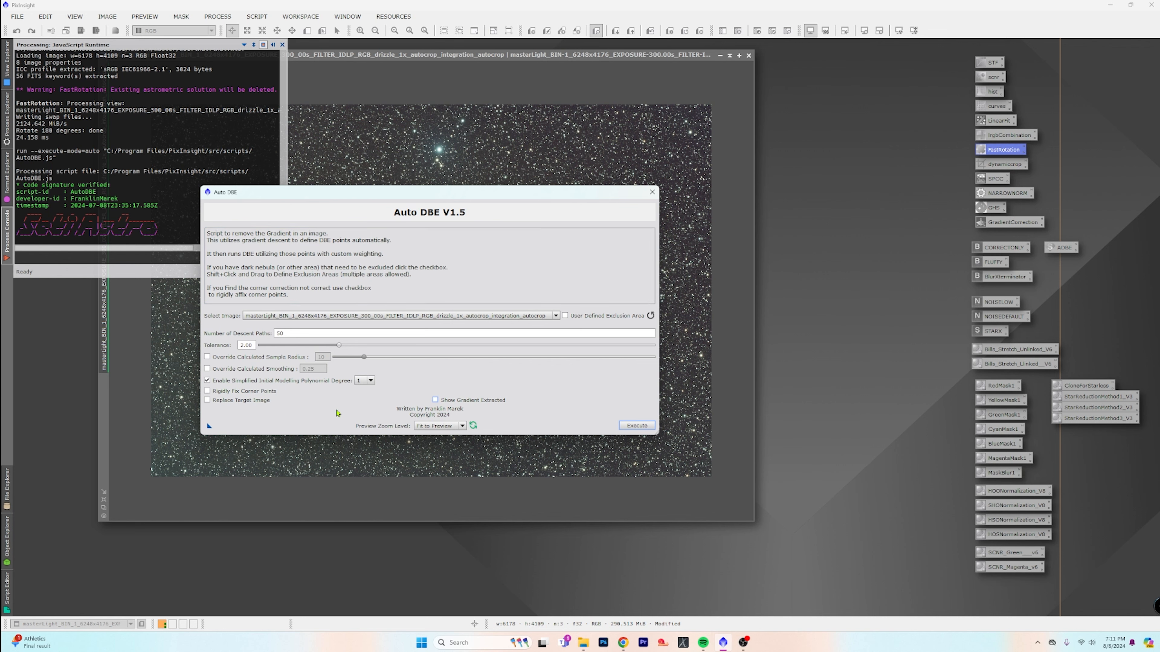
{"action": "left_click", "coordinate": [207, 401]}
{"action": "left_click", "coordinate": [637, 426]}
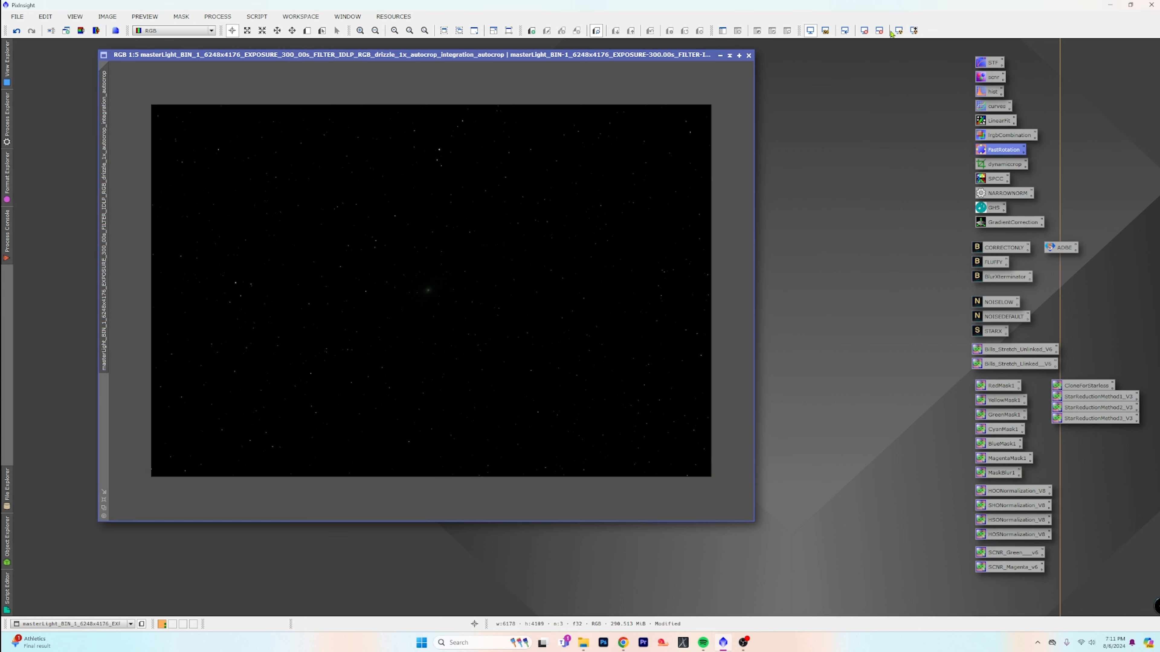
{"action": "left_click", "coordinate": [898, 31]}
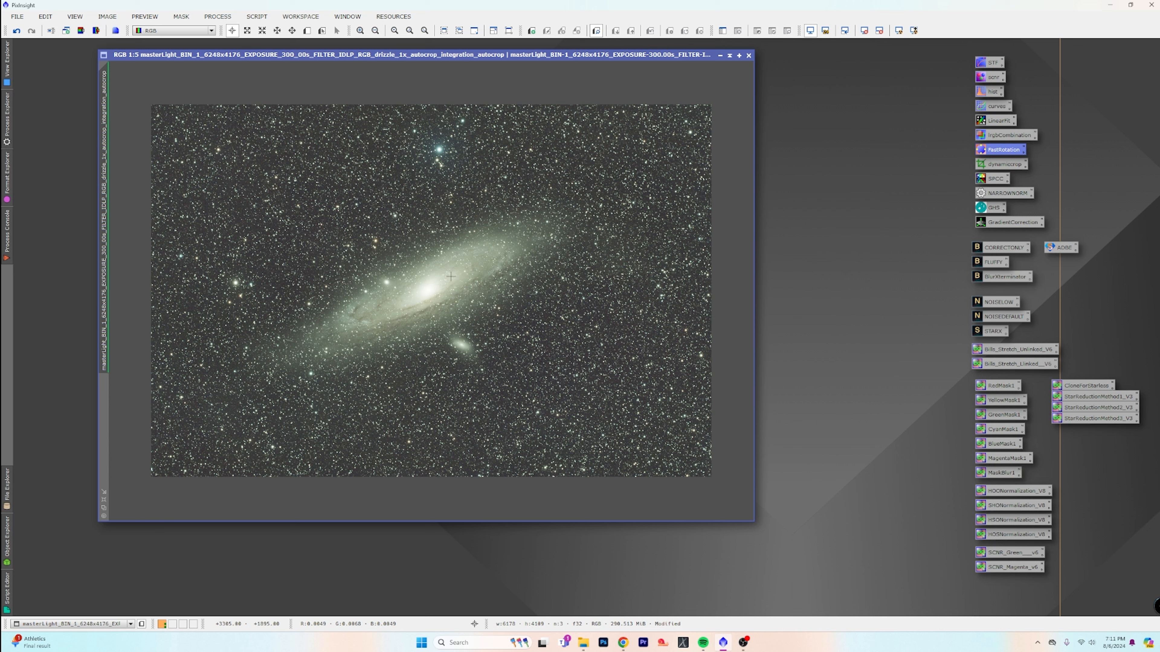
Change the masterLight image's identifier to m31 and split it into separate R, G and B channel images
{"action": "right_click", "coordinate": [108, 215]}
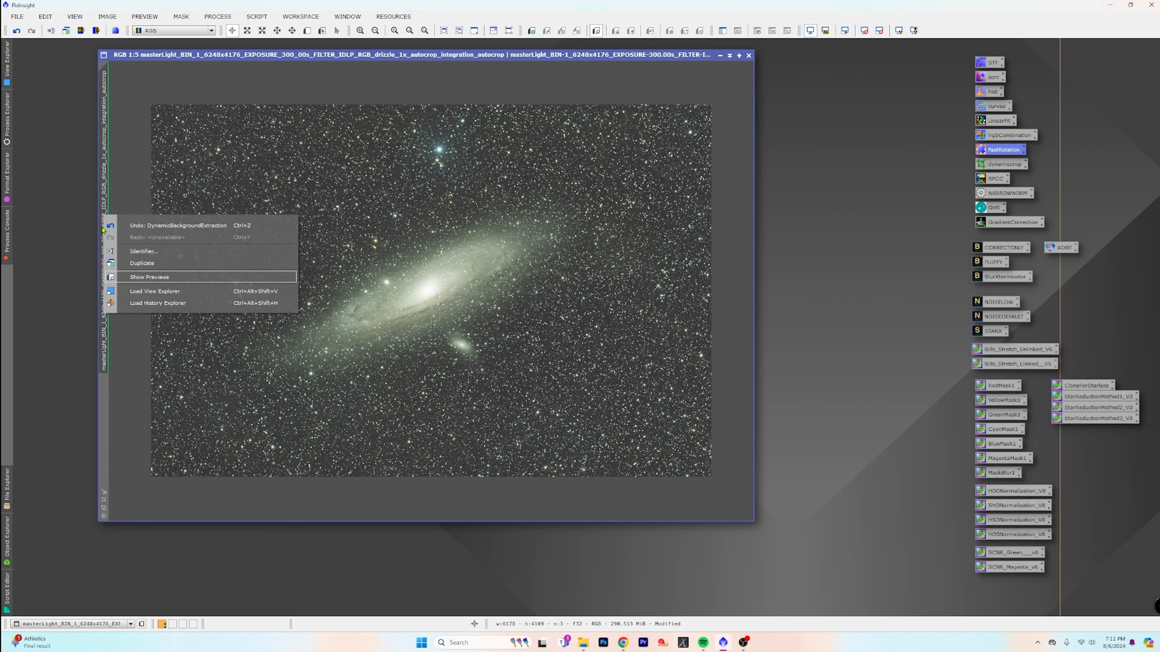
{"action": "left_click", "coordinate": [148, 252]}
{"action": "type", "text": "m"}
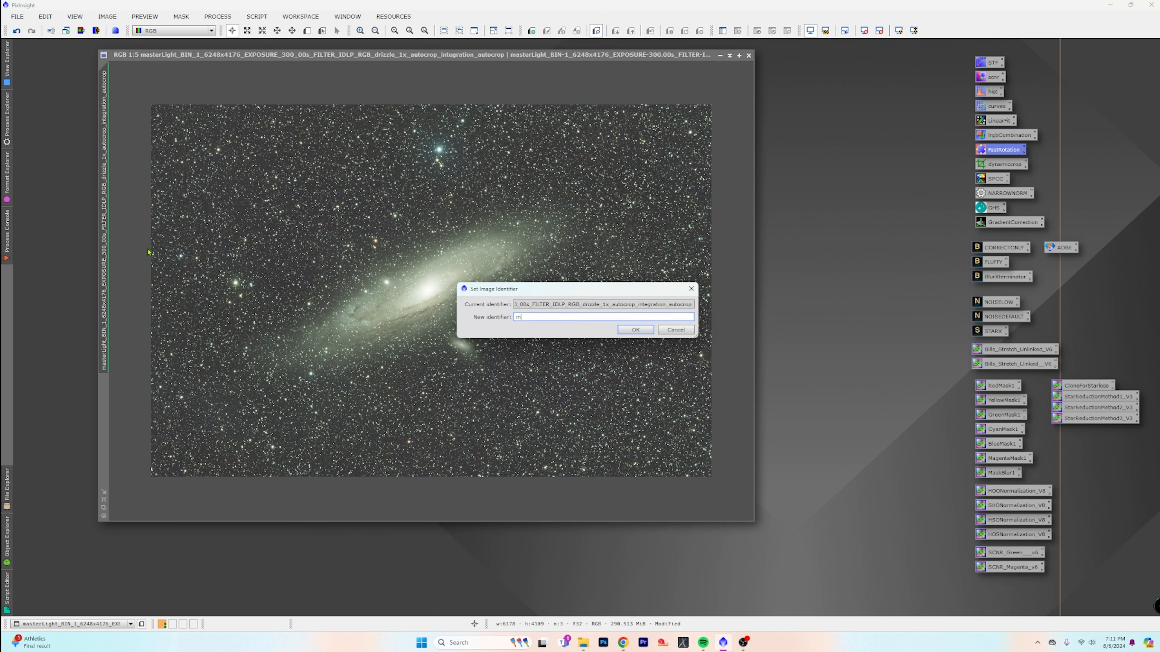
{"action": "type", "text": "31"}
{"action": "left_click", "coordinate": [635, 330]}
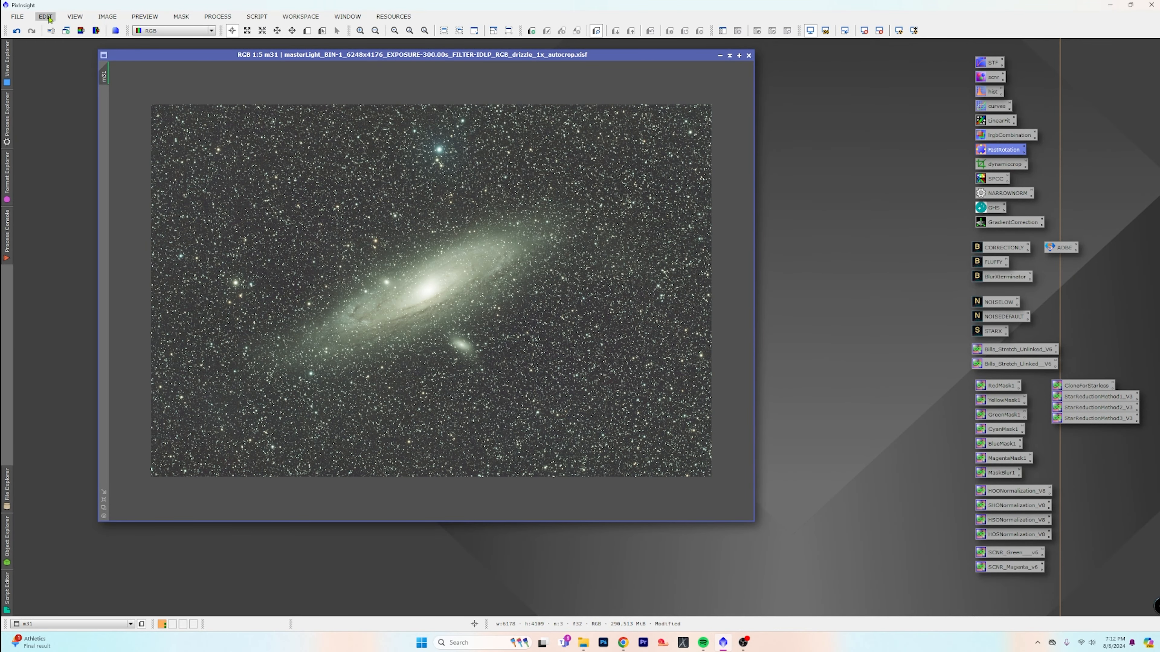
{"action": "left_click", "coordinate": [96, 30]}
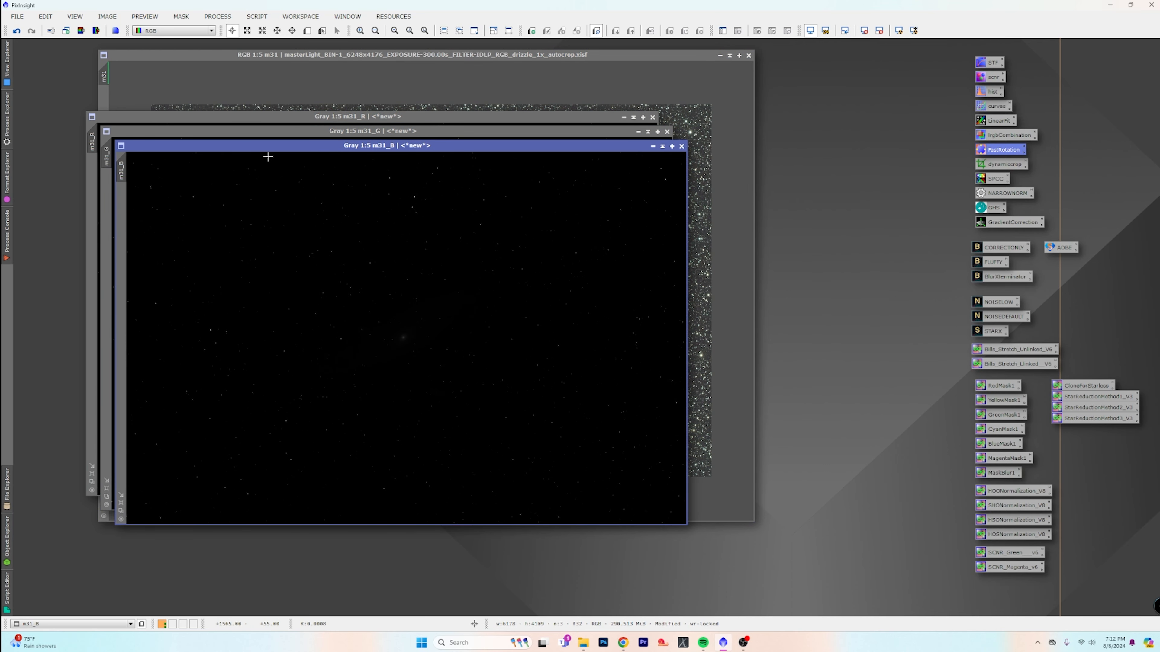
Open the Statistics process and show the statistics of the red channel image m31_R
{"action": "left_click", "coordinate": [406, 117]}
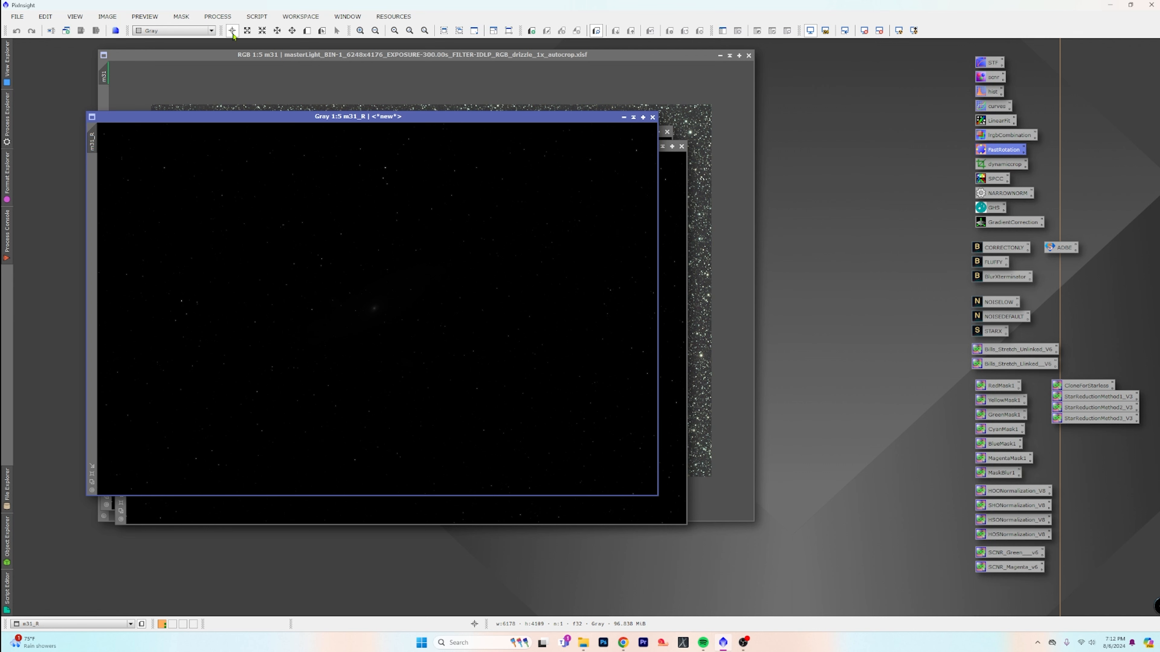
{"action": "left_click", "coordinate": [225, 17]}
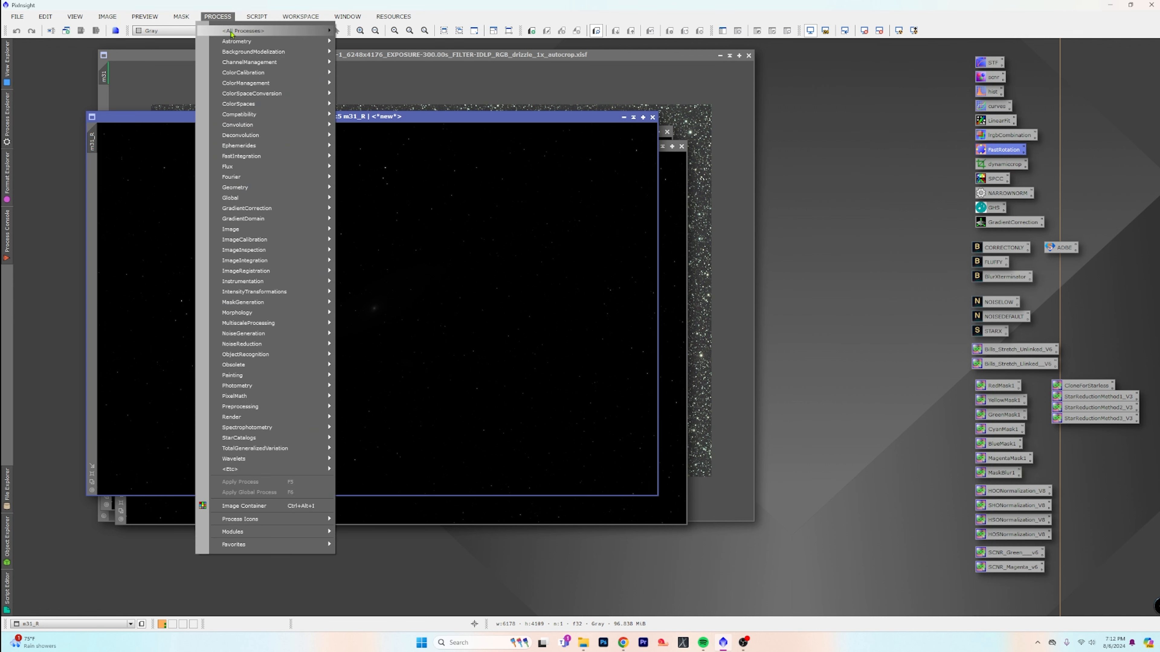
{"action": "mouse_move", "coordinate": [232, 32]}
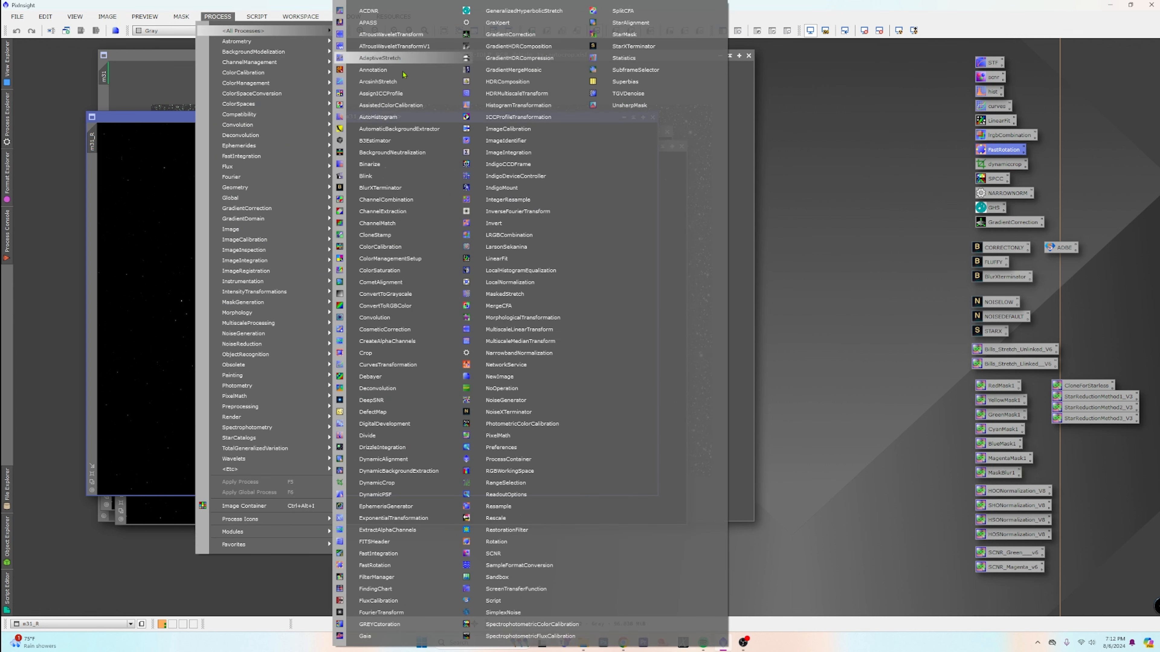
{"action": "left_click", "coordinate": [656, 61]}
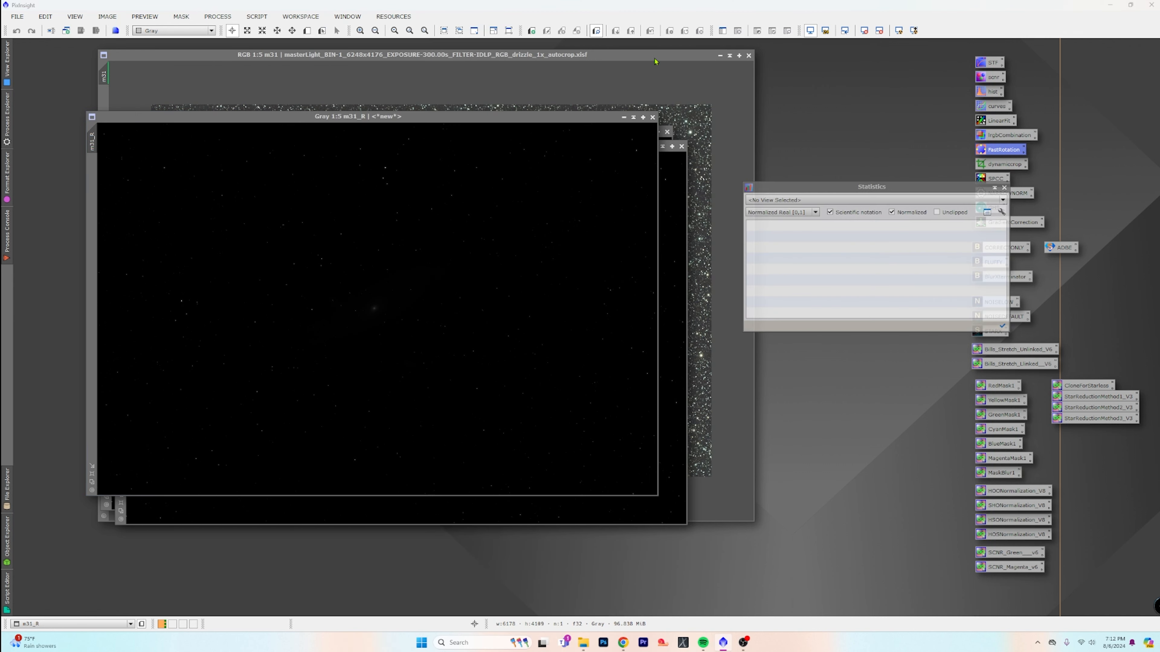
{"action": "left_click", "coordinate": [1003, 201]}
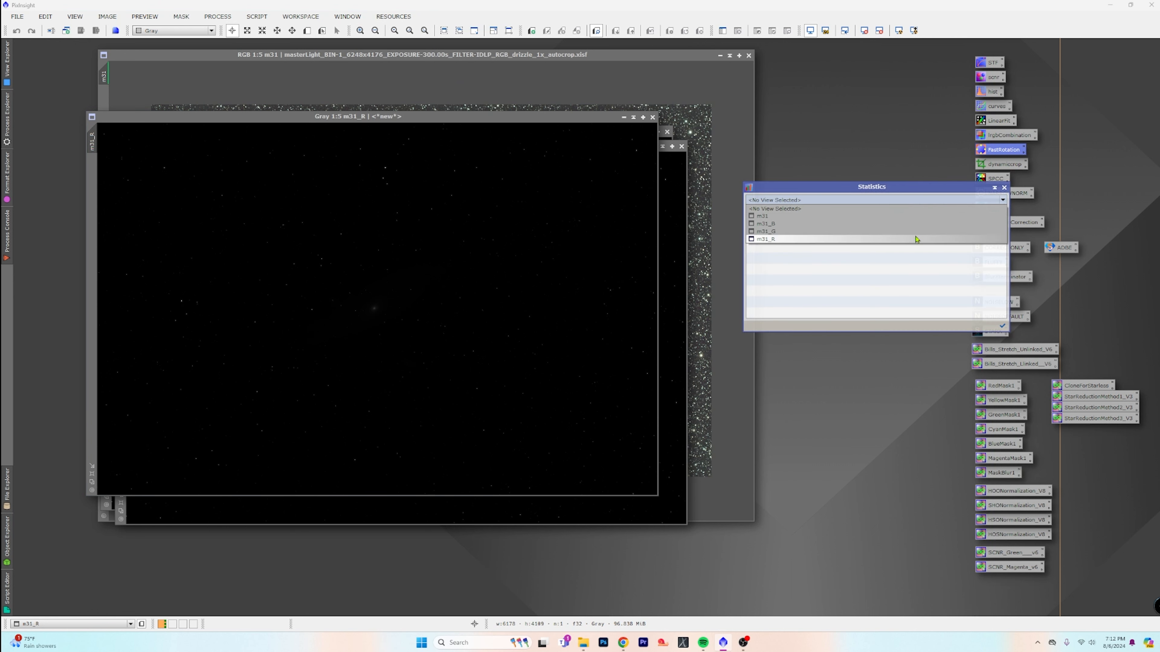
{"action": "left_click", "coordinate": [916, 239]}
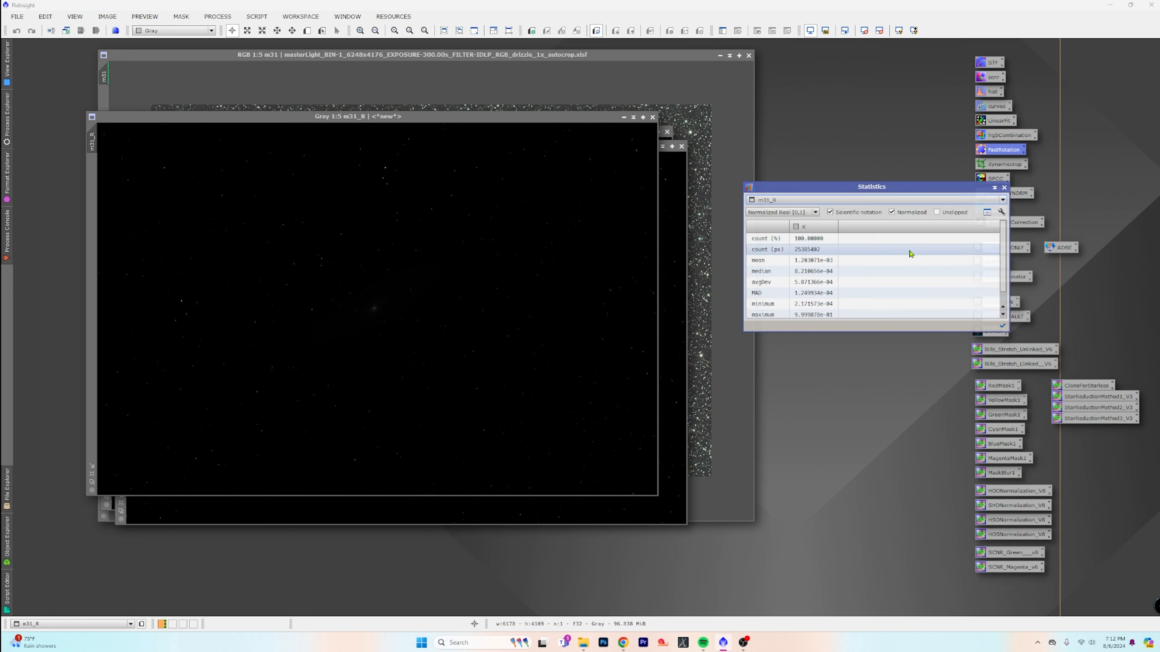
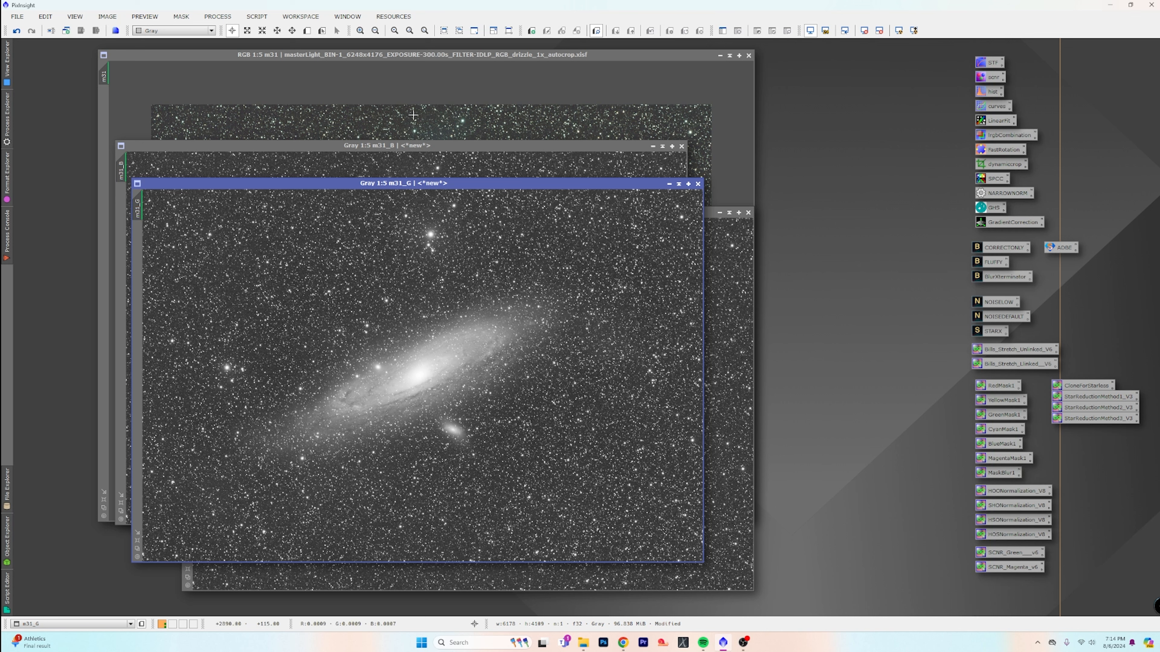
Open the LRGBCombination process and minimize the m31_G, m31_B and m31_R channel images to icons
{"action": "left_click", "coordinate": [219, 17]}
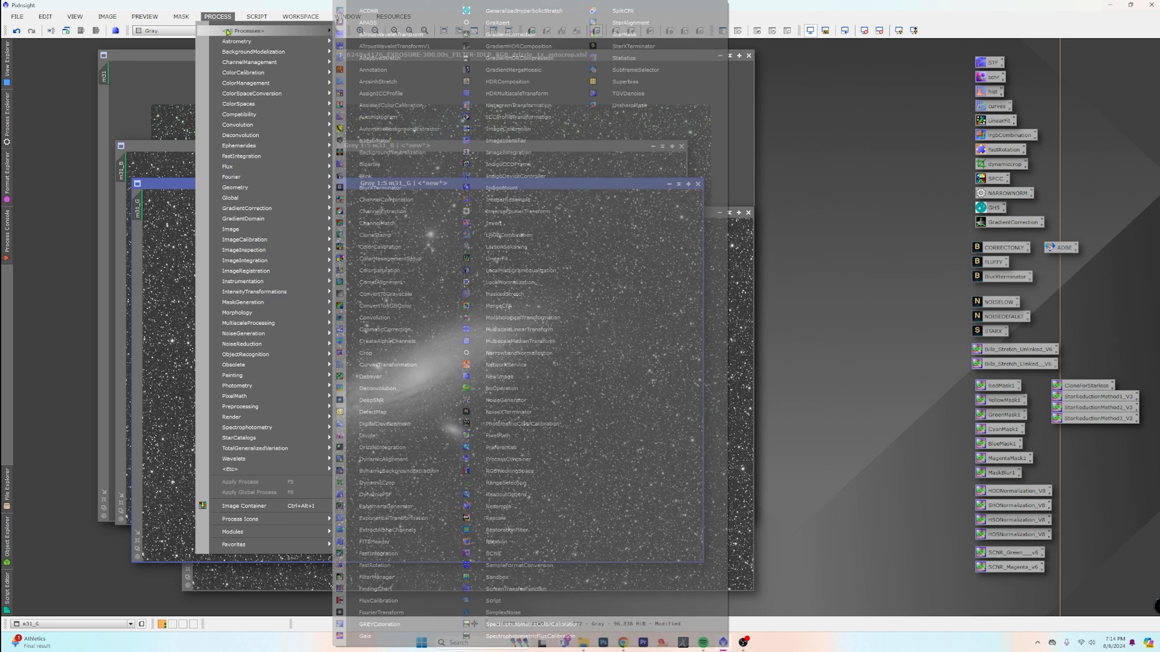
{"action": "left_click", "coordinate": [257, 16]}
{"action": "mouse_move", "coordinate": [217, 16]}
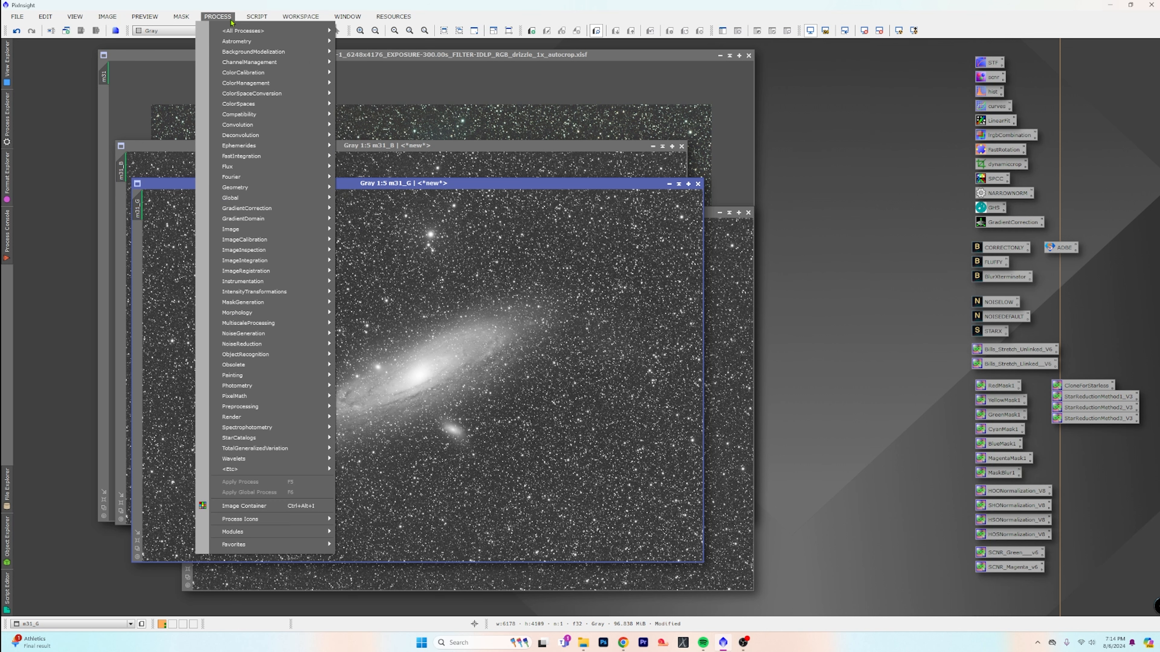
{"action": "mouse_move", "coordinate": [243, 31]}
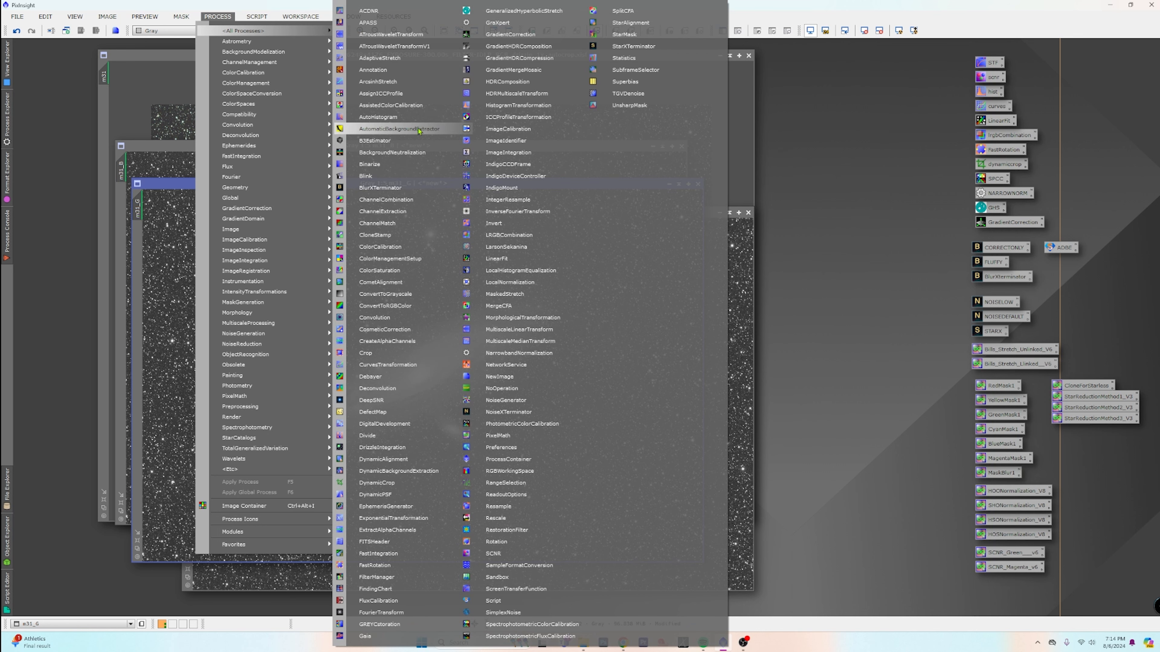
{"action": "left_click", "coordinate": [509, 235]}
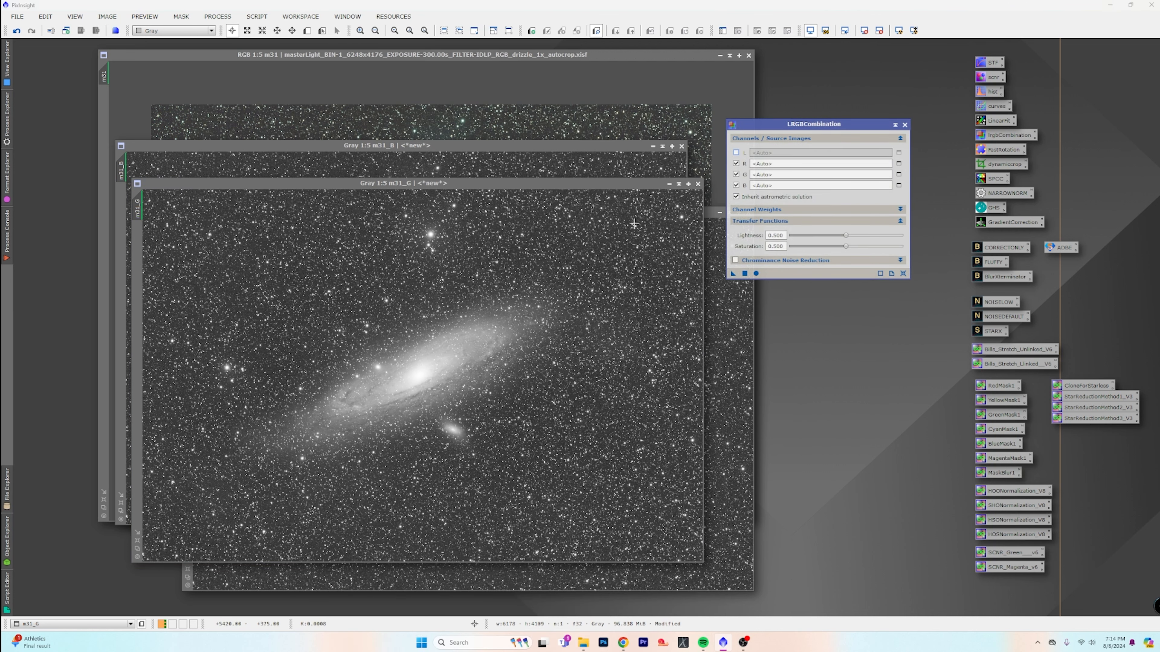
{"action": "left_click", "coordinate": [669, 183]}
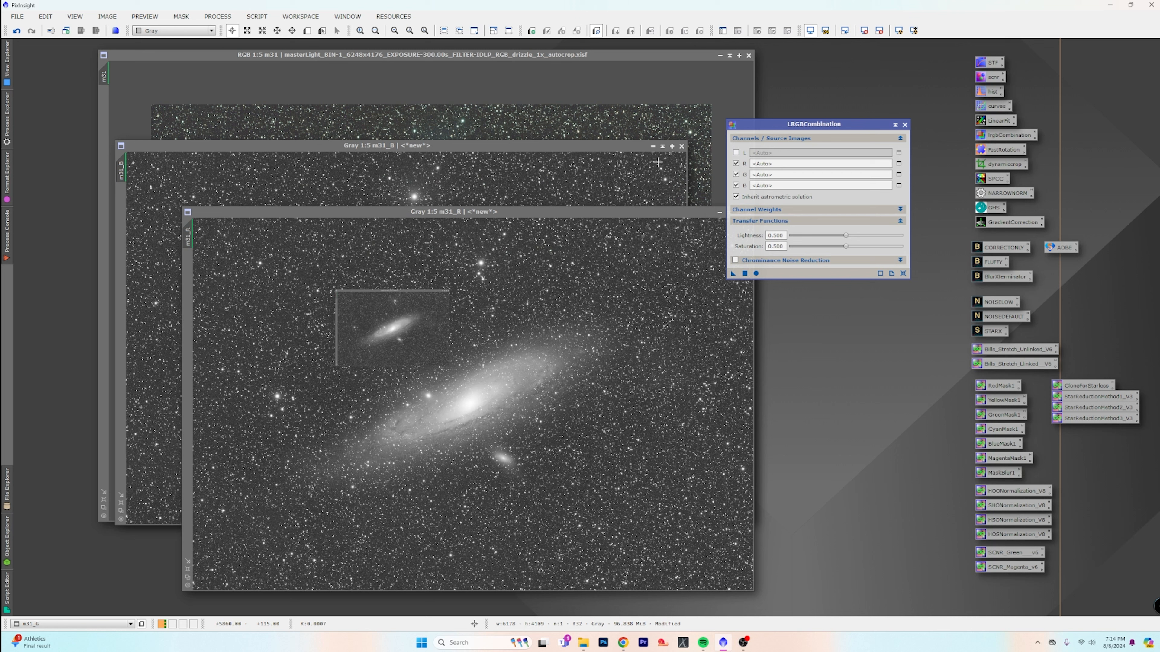
{"action": "left_click", "coordinate": [653, 146]}
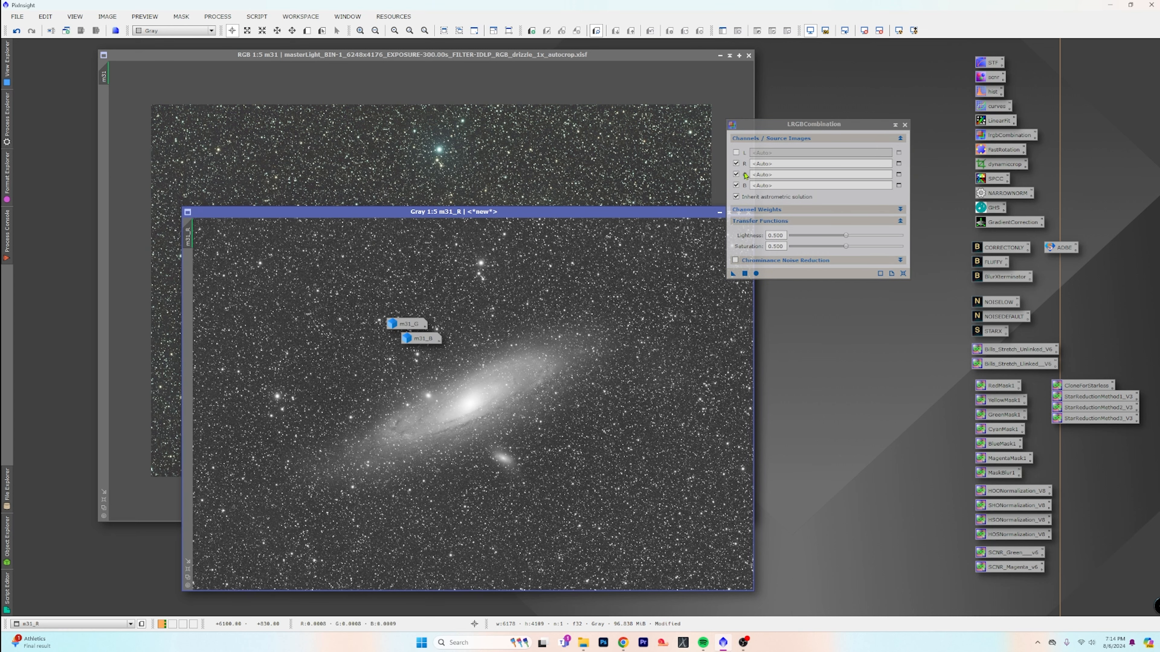
{"action": "left_click", "coordinate": [719, 213]}
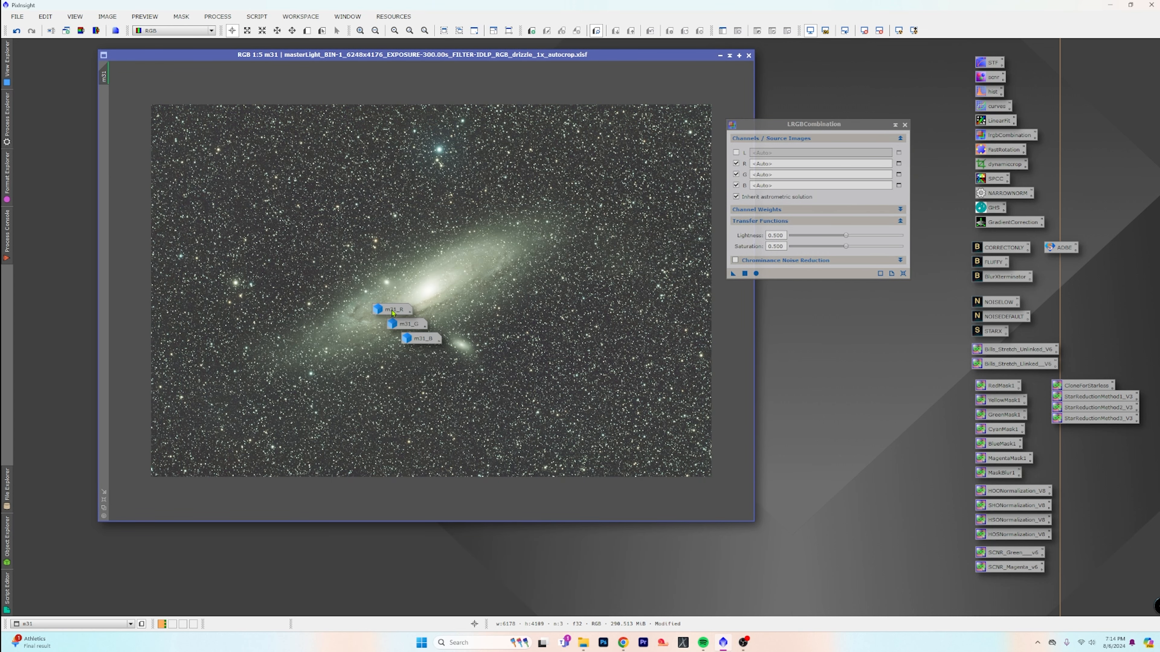
Combine m31_R, m31_G and m31_B into a new RGB image with L disabled, and auto-stretch its display
{"action": "left_click_drag", "start_coordinate": [391, 310], "coordinate": [810, 165]}
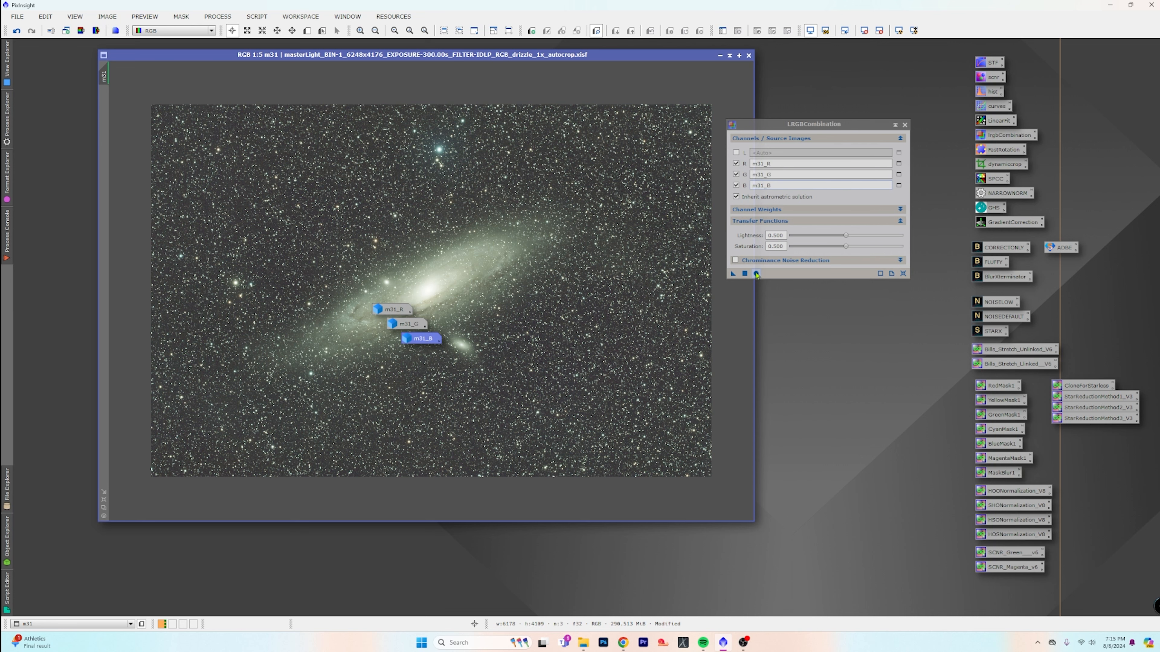
{"action": "left_click", "coordinate": [756, 273]}
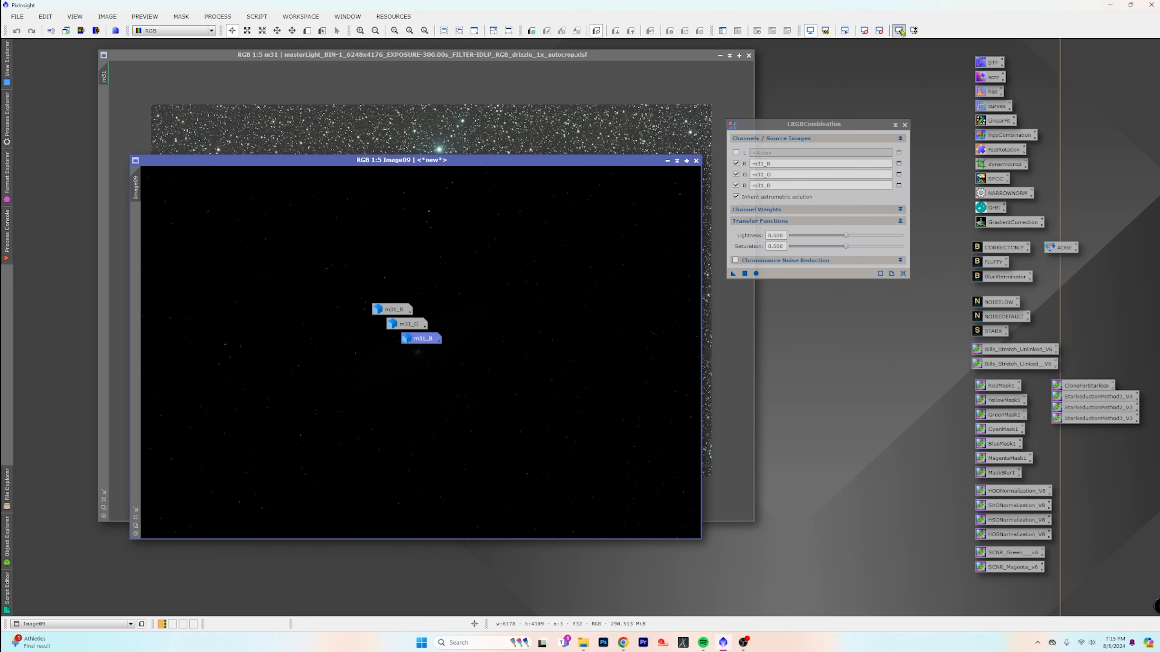
{"action": "left_click", "coordinate": [899, 30]}
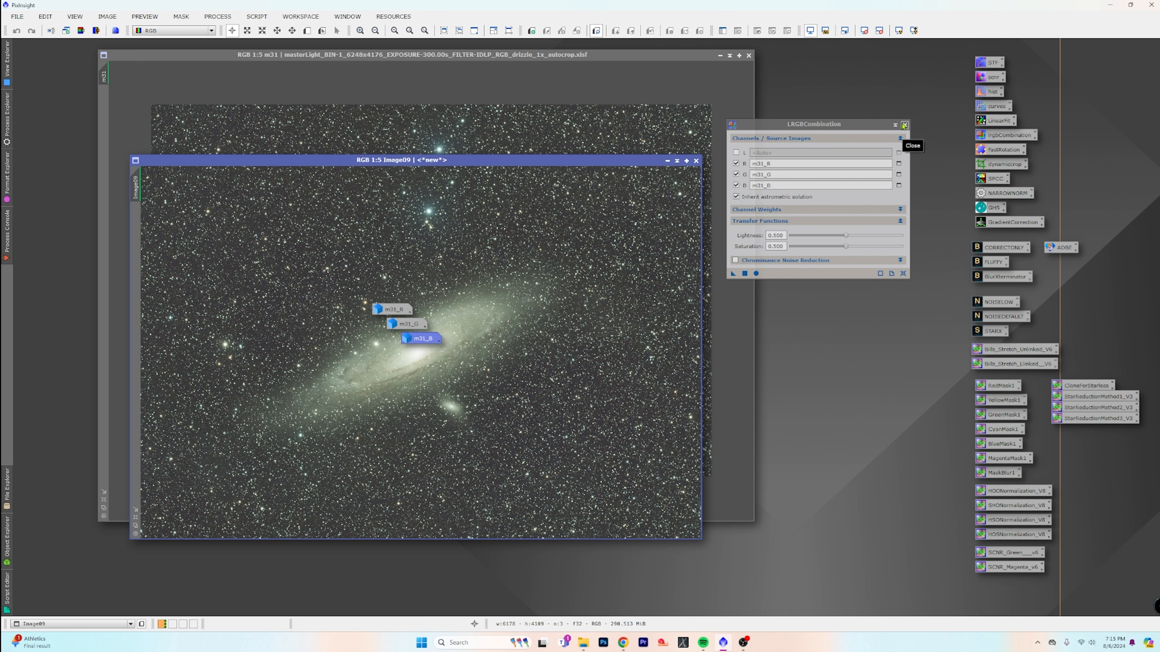
Close LRGBCombination and the old m31 image, discarding its unsaved changes, and reposition the combined image
{"action": "left_click", "coordinate": [903, 126]}
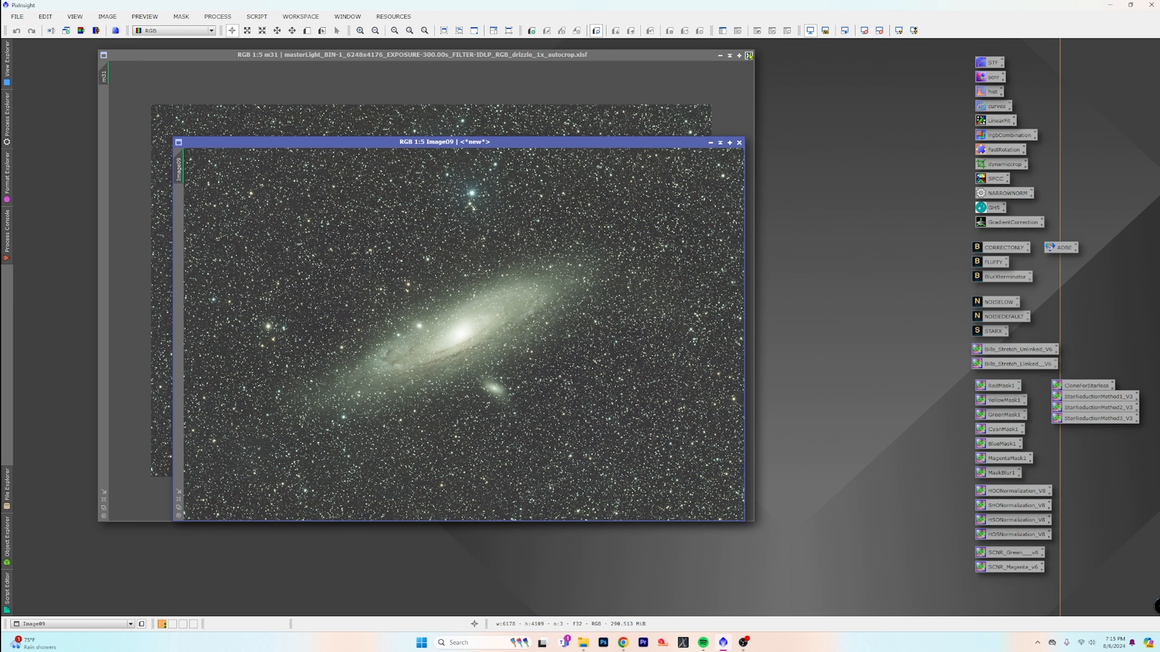
{"action": "left_click", "coordinate": [749, 55]}
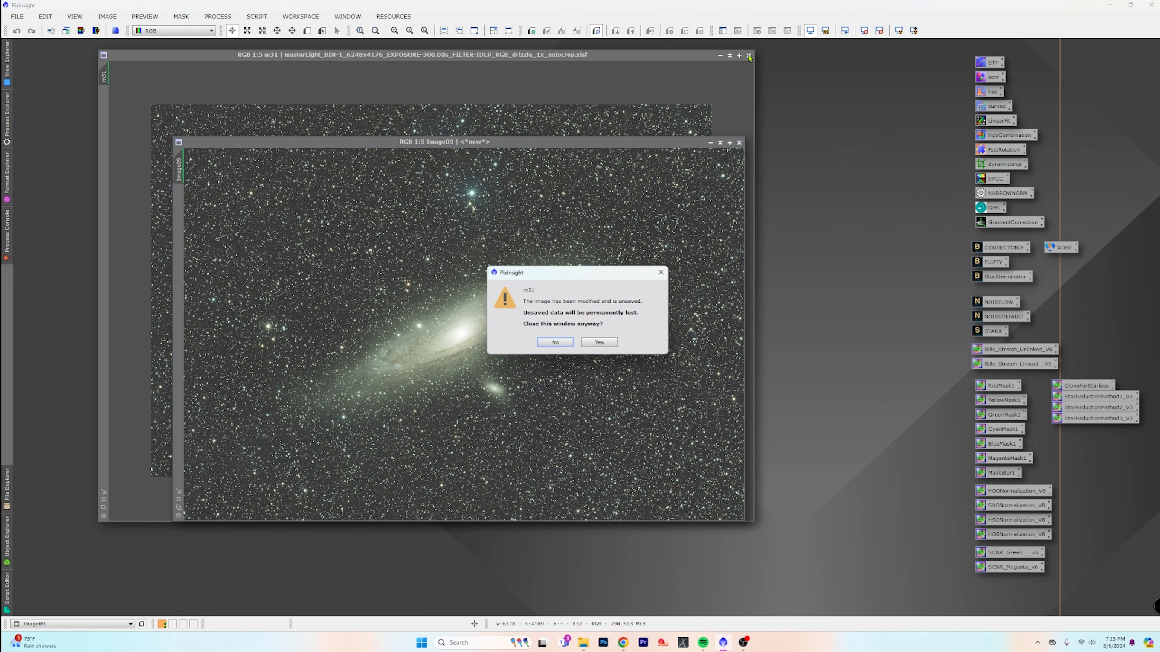
{"action": "left_click", "coordinate": [596, 342]}
{"action": "left_click_drag", "start_coordinate": [457, 141], "coordinate": [344, 34]}
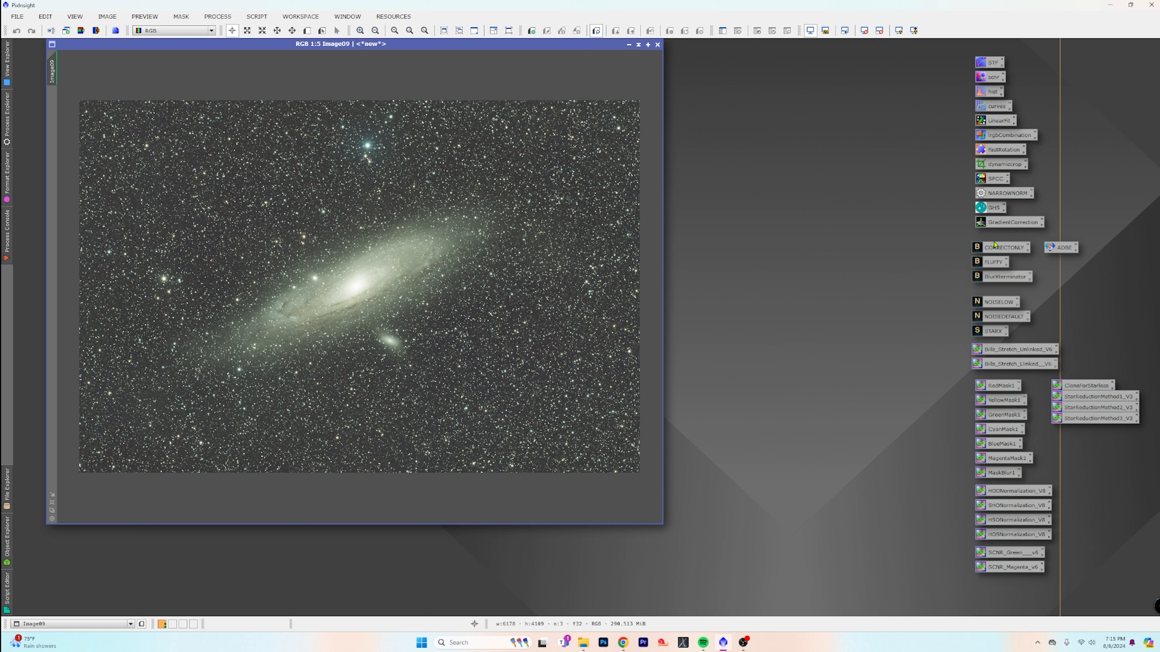
Run BlurXTerminator's CORRECTONLY preset on the combined image, inspecting its stars close up, and close the process
{"action": "left_click", "coordinate": [1003, 248]}
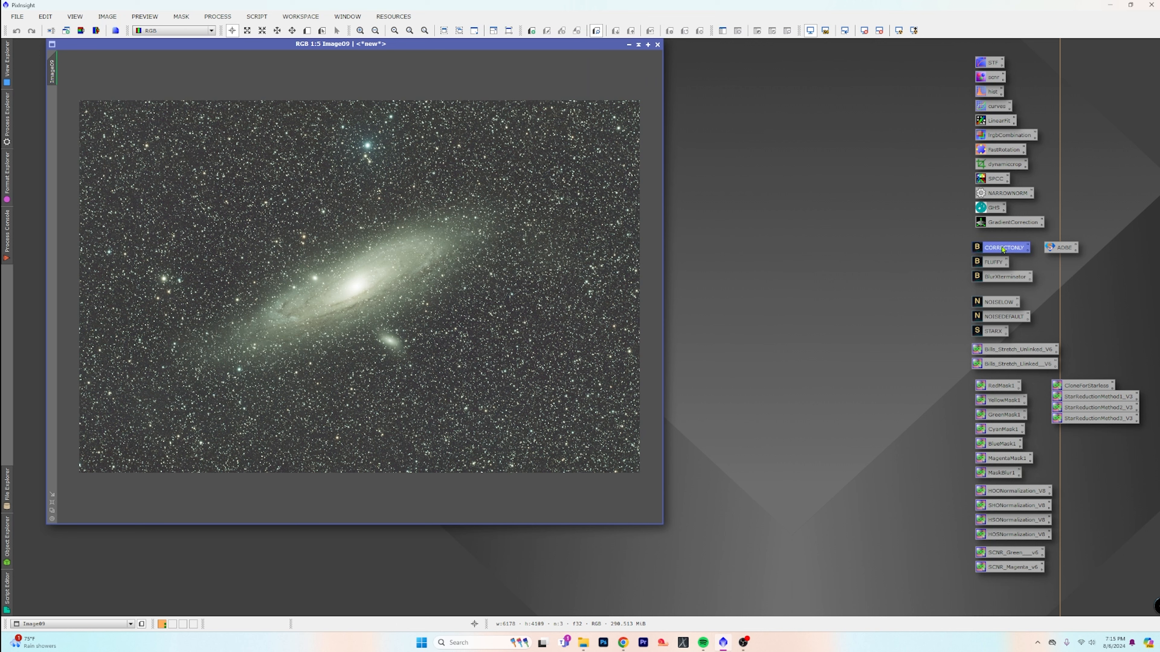
{"action": "double_click", "coordinate": [1002, 248]}
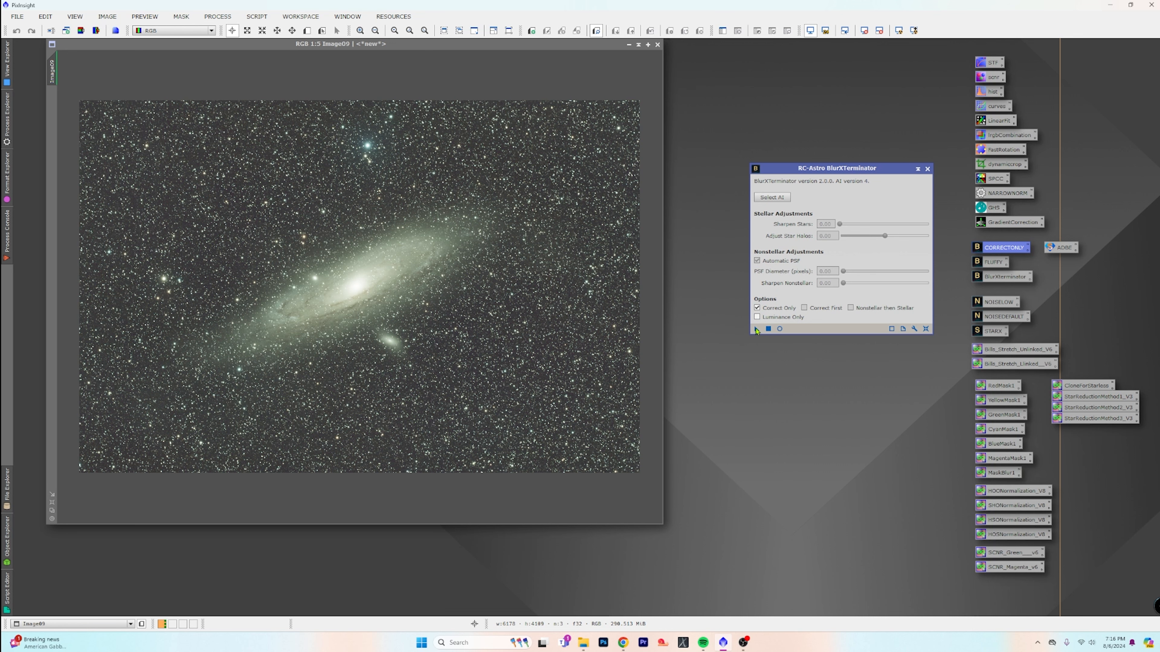
{"action": "scroll", "coordinate": [474, 425], "scroll_direction": "up", "scroll_amount": 6}
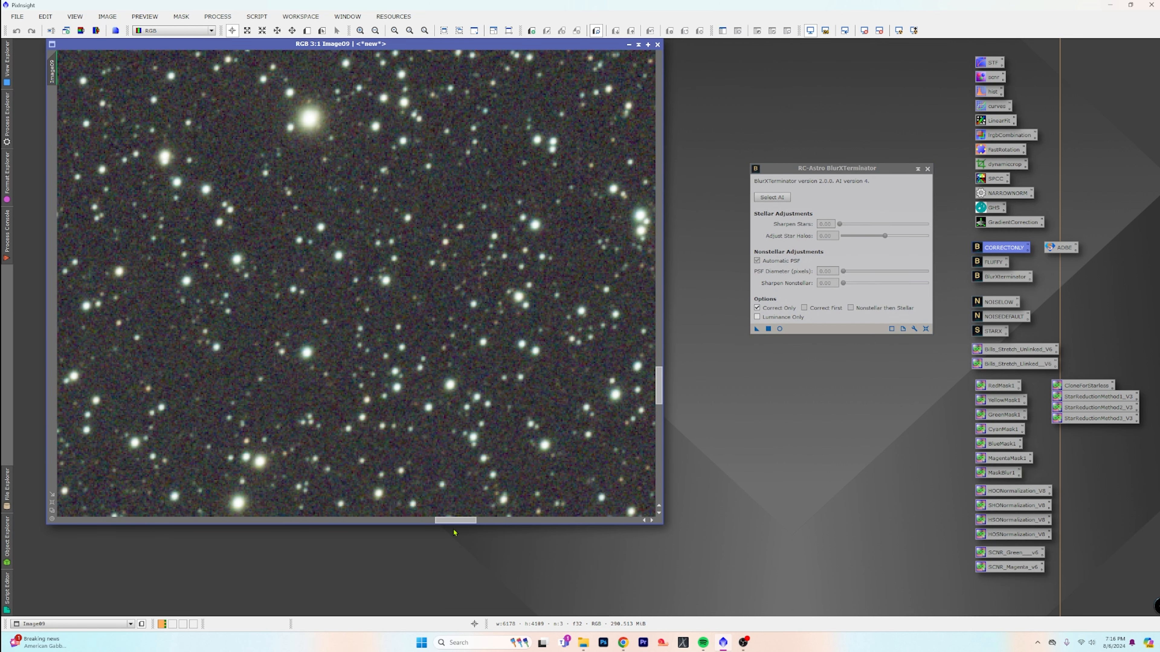
{"action": "scroll", "coordinate": [484, 377], "scroll_direction": "up", "scroll_amount": 1}
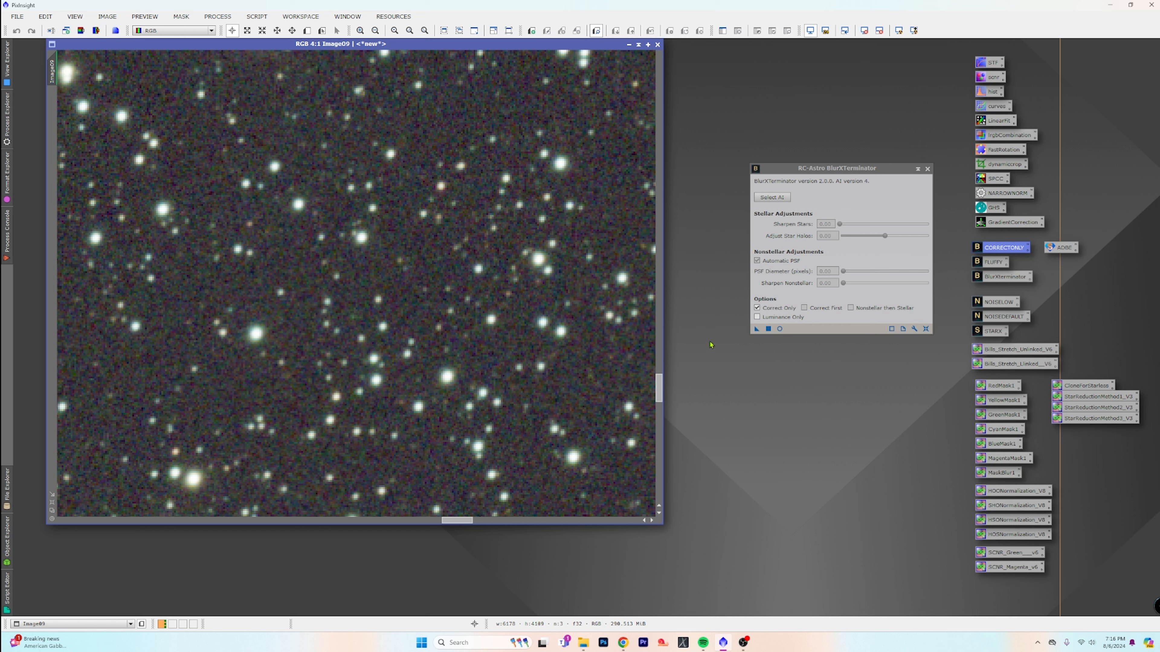
{"action": "left_click", "coordinate": [756, 329]}
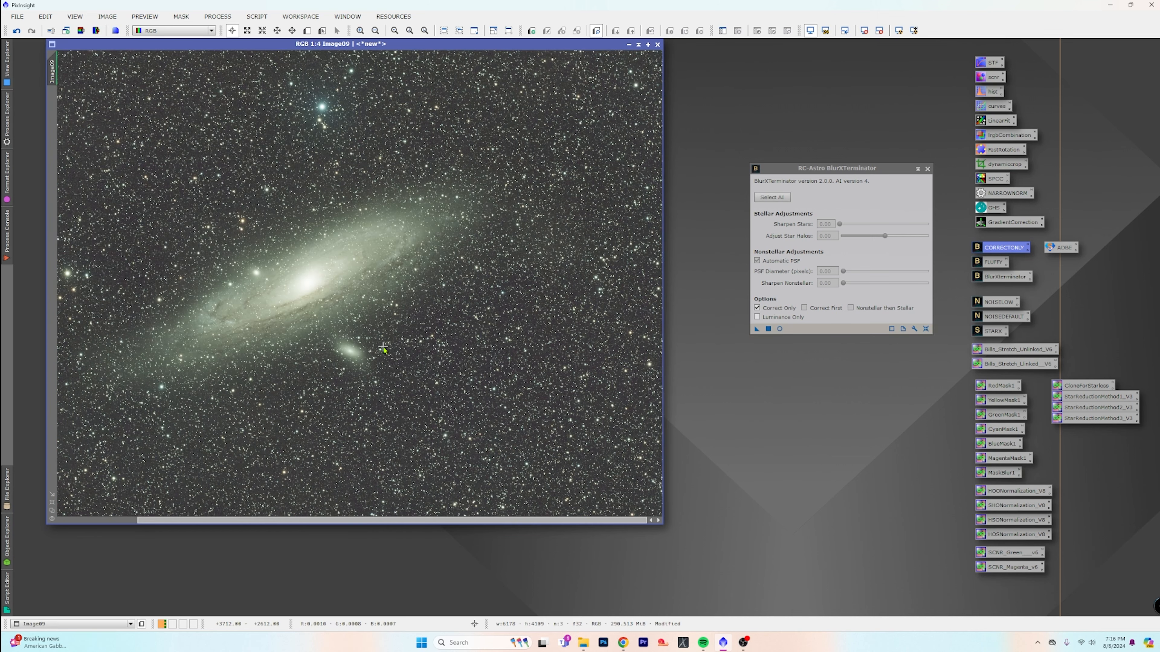
{"action": "scroll", "coordinate": [382, 349], "scroll_direction": "down", "scroll_amount": 3}
{"action": "scroll", "coordinate": [383, 348], "scroll_direction": "up", "scroll_amount": 2}
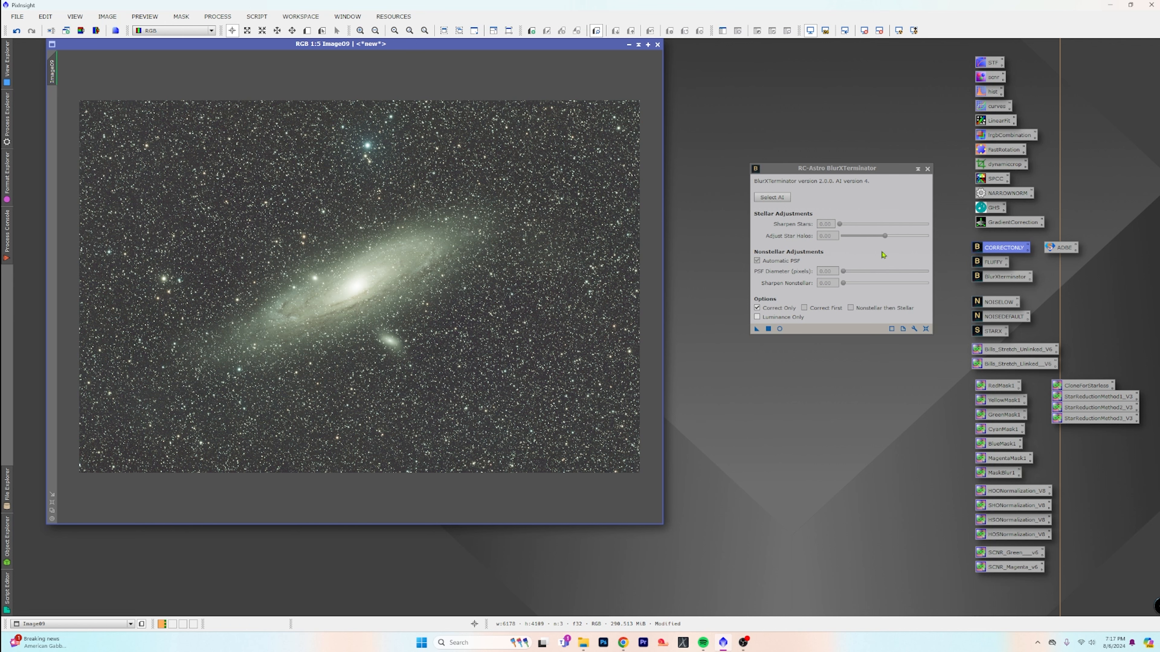
{"action": "left_click", "coordinate": [927, 169]}
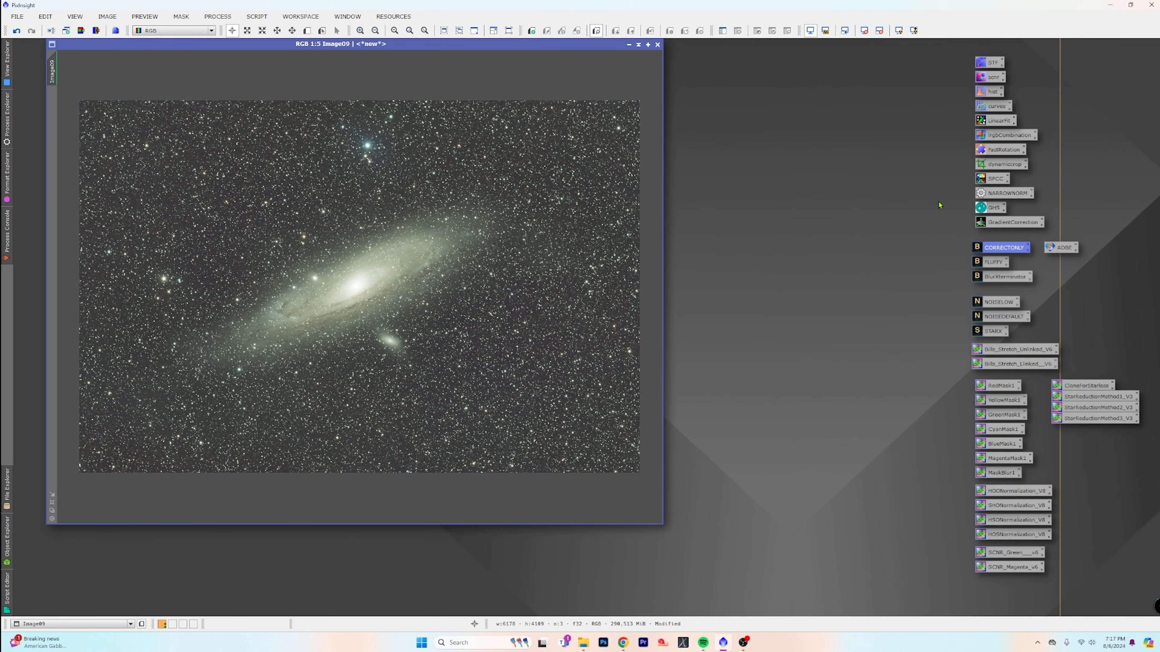
Apply the FLUFFY BlurXTerminator preset to Image09 with Sharpen Stars set to 0.30, and close the process
{"action": "double_click", "coordinate": [989, 263]}
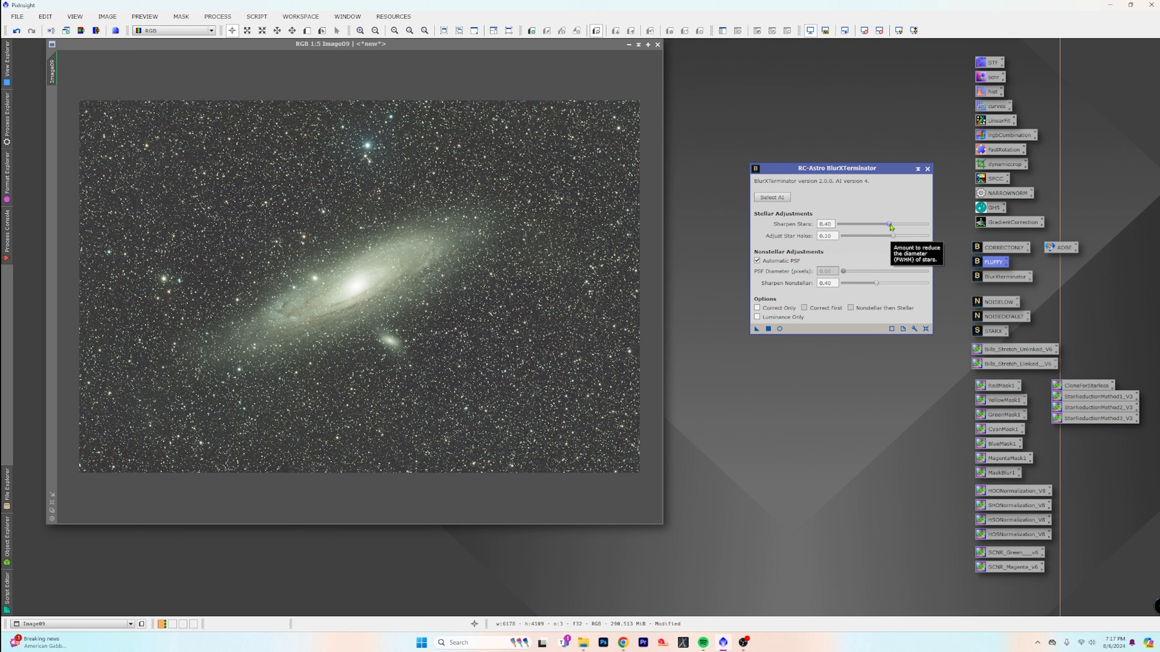
{"action": "left_click_drag", "start_coordinate": [891, 226], "coordinate": [879, 227]}
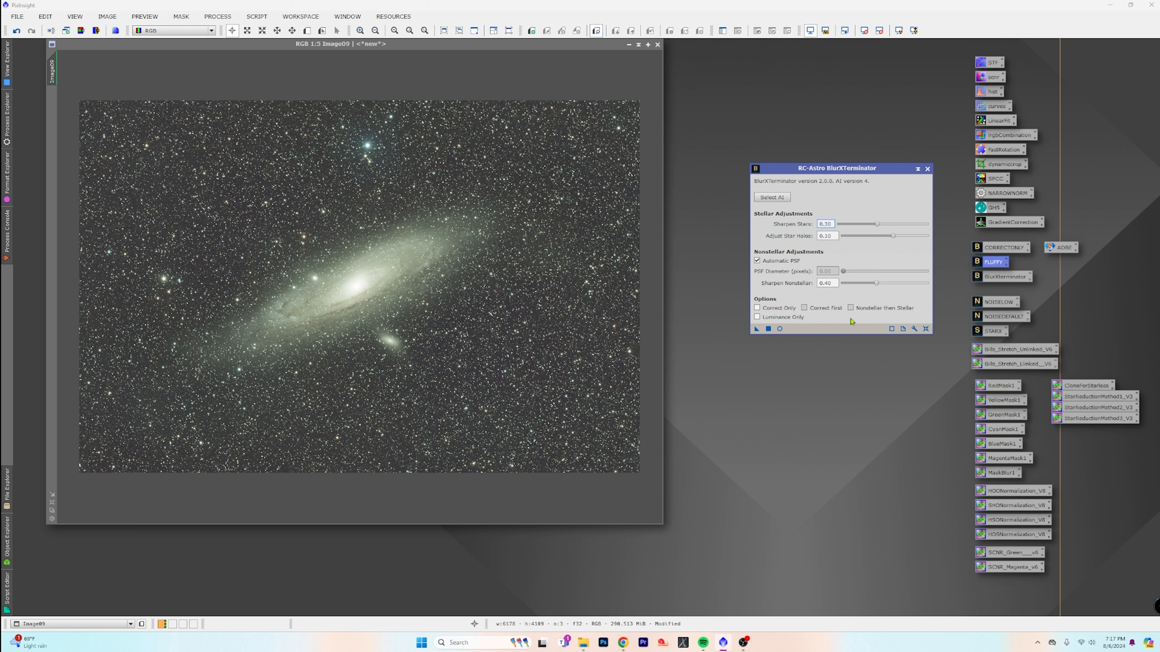
{"action": "left_click", "coordinate": [756, 329]}
{"action": "left_click", "coordinate": [927, 169]}
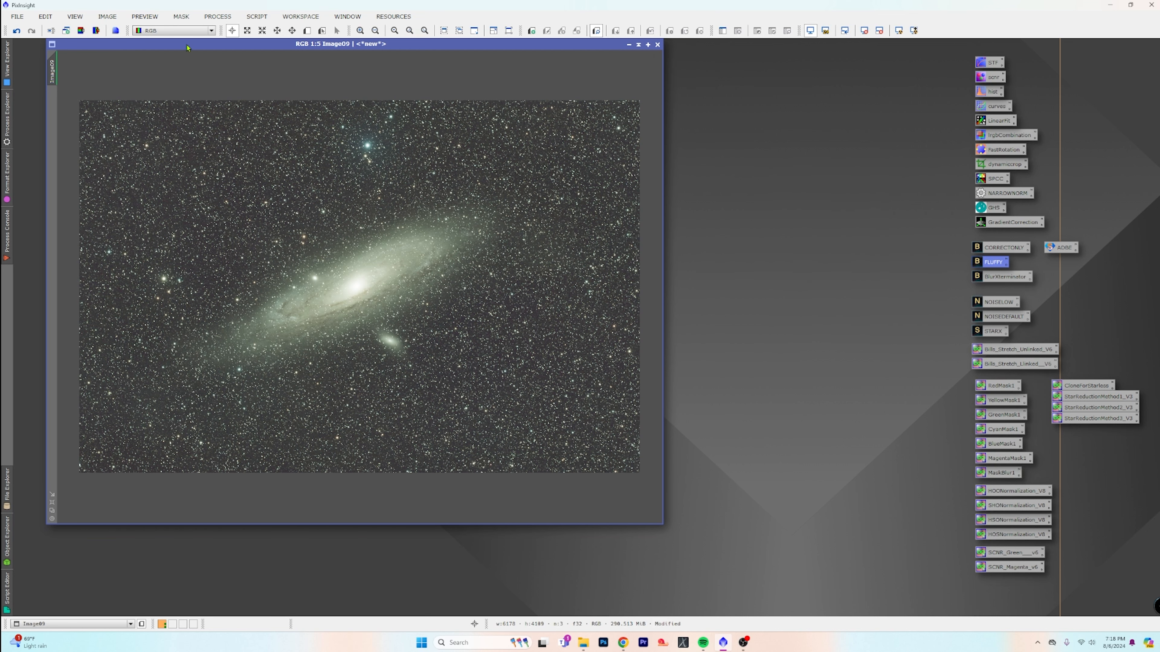
Duplicate Image09 as a backup clone, minimize the clone and park its icon in a free corner of the workspace
{"action": "left_click_drag", "start_coordinate": [184, 44], "coordinate": [357, 59]}
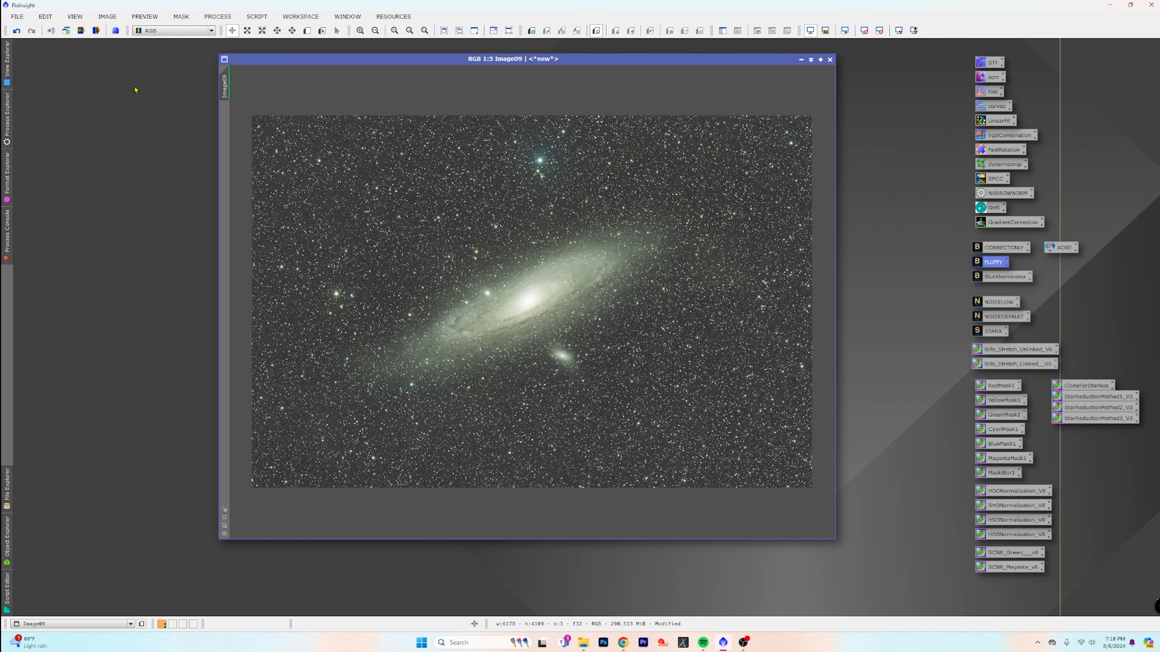
{"action": "left_click_drag", "start_coordinate": [219, 88], "coordinate": [135, 109]}
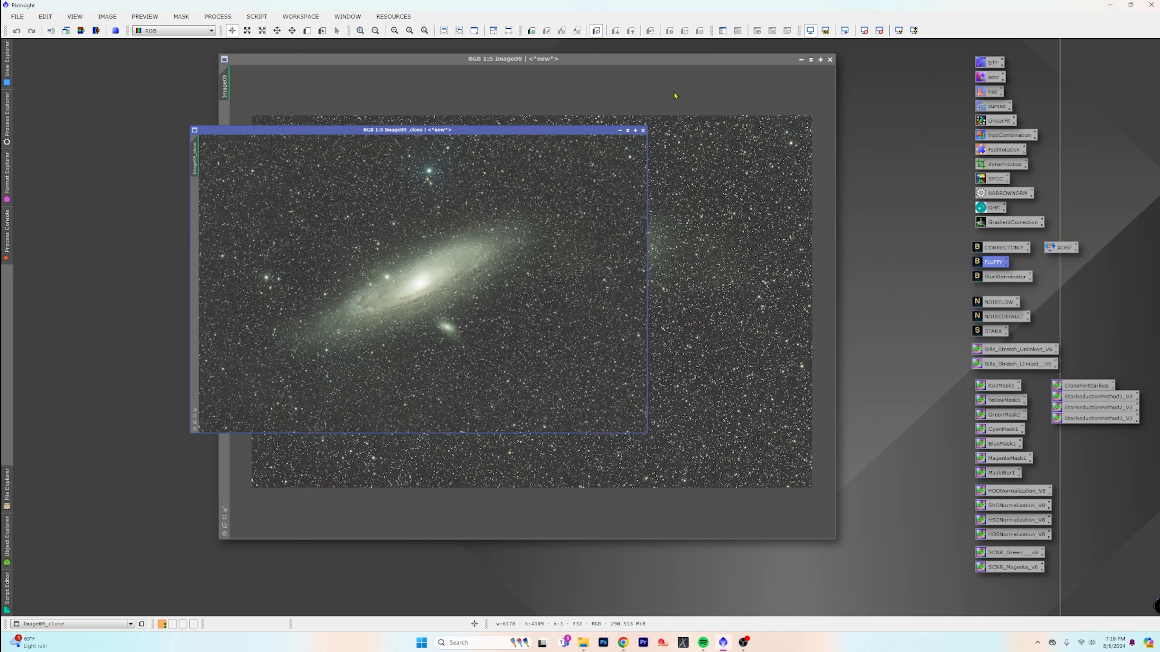
{"action": "left_click", "coordinate": [620, 130]}
{"action": "left_click_drag", "start_coordinate": [453, 283], "coordinate": [57, 62]}
{"action": "left_click_drag", "start_coordinate": [437, 64], "coordinate": [322, 53]}
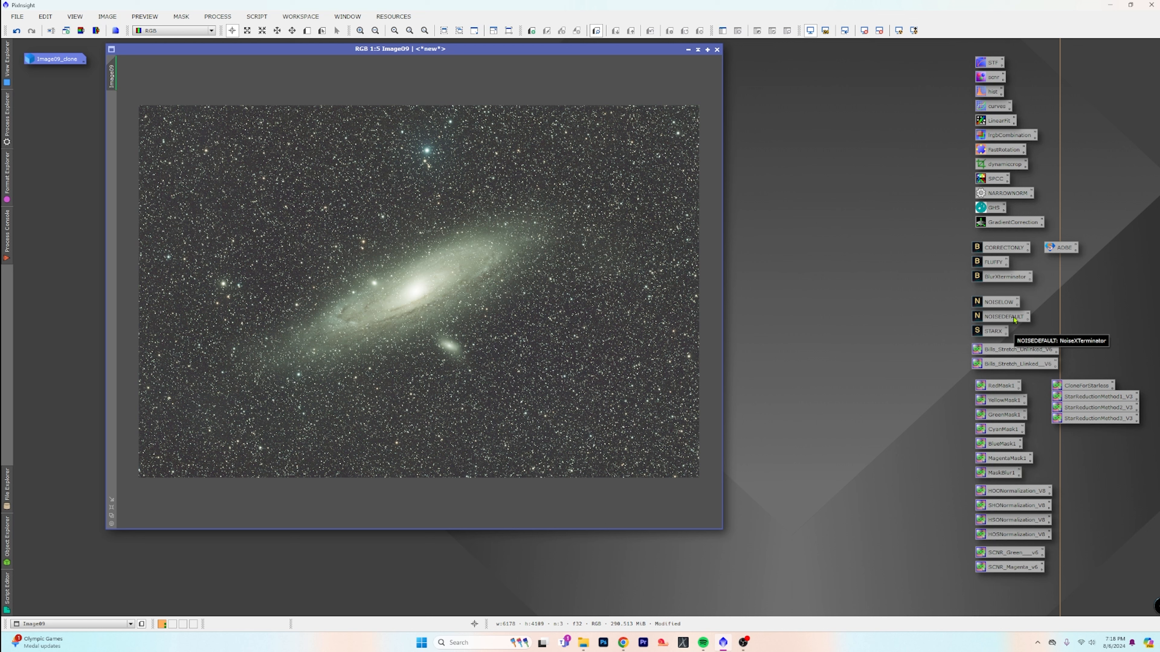
Apply the NOISEDEFAULT NoiseXTerminator preset to Image09 and reposition its window
{"action": "left_click_drag", "start_coordinate": [1013, 319], "coordinate": [483, 286]}
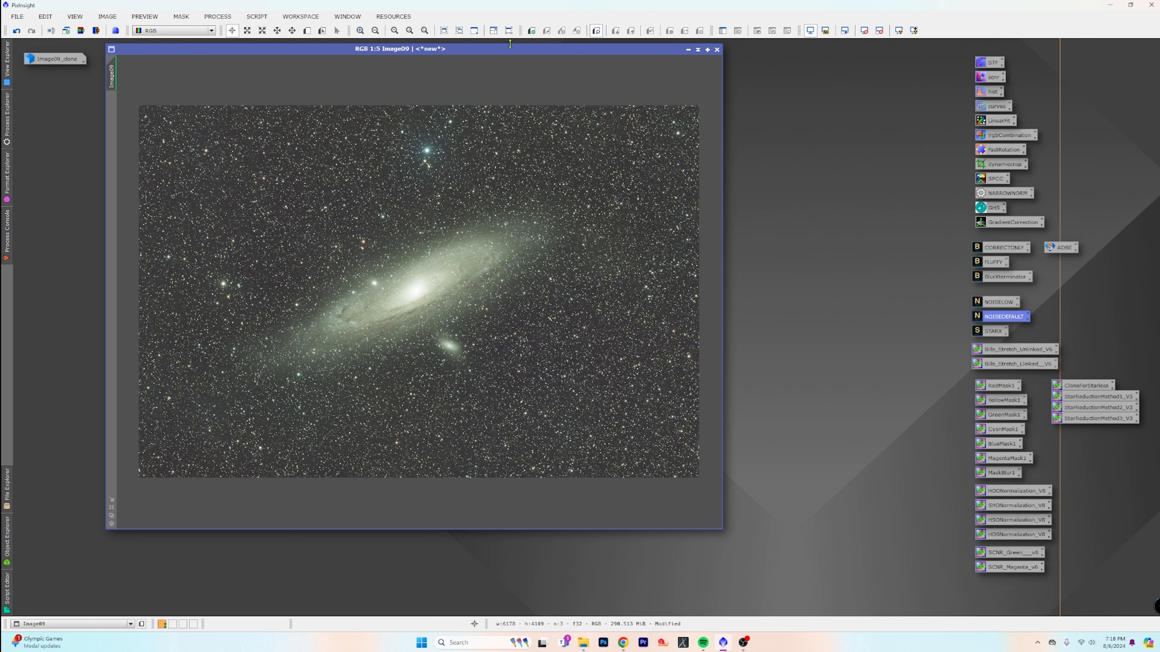
{"action": "left_click_drag", "start_coordinate": [516, 55], "coordinate": [499, 80]}
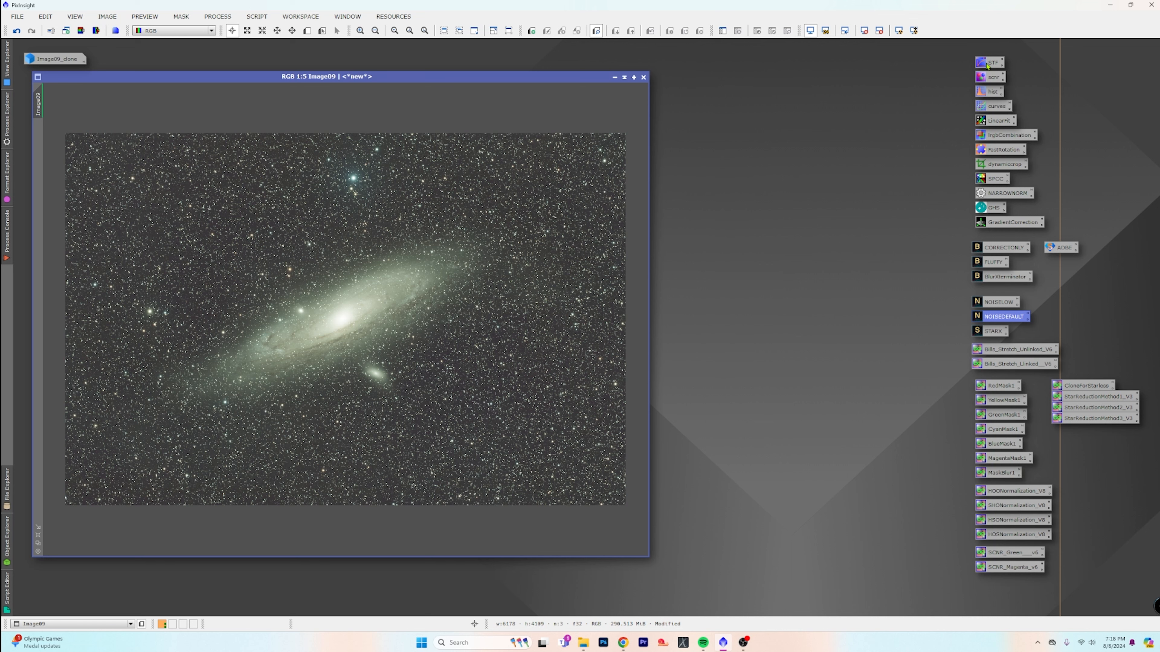
Reset Image09's screen stretch and open ScreenTransferFunction and HistogramTransformation side by side
{"action": "left_click", "coordinate": [863, 32]}
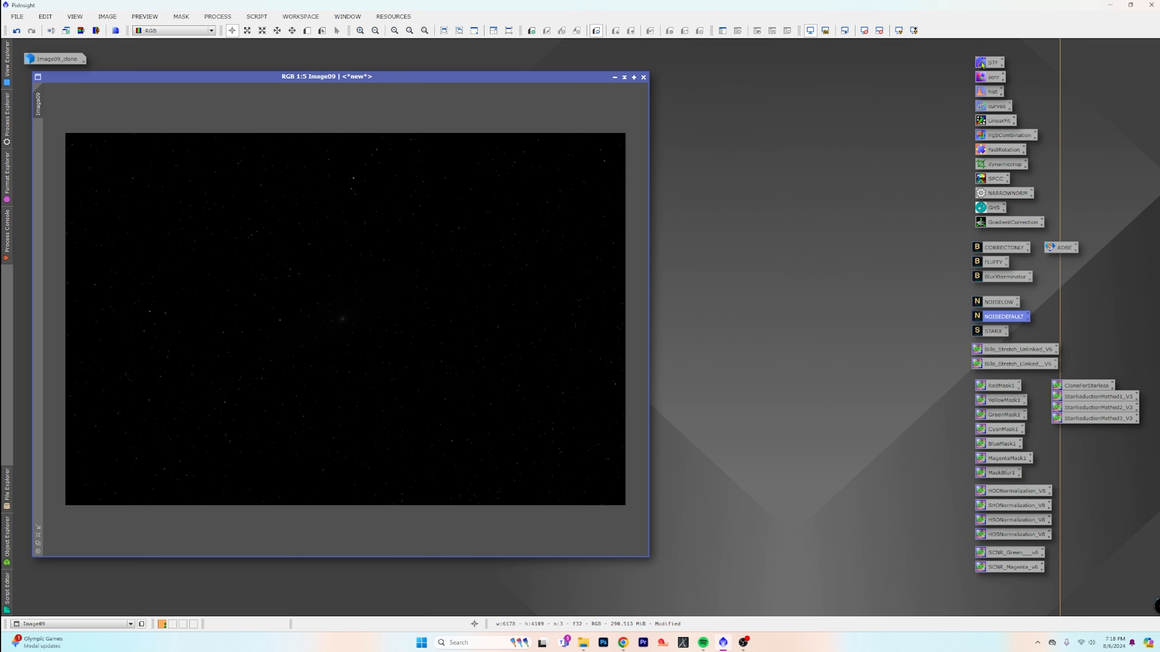
{"action": "double_click", "coordinate": [990, 63]}
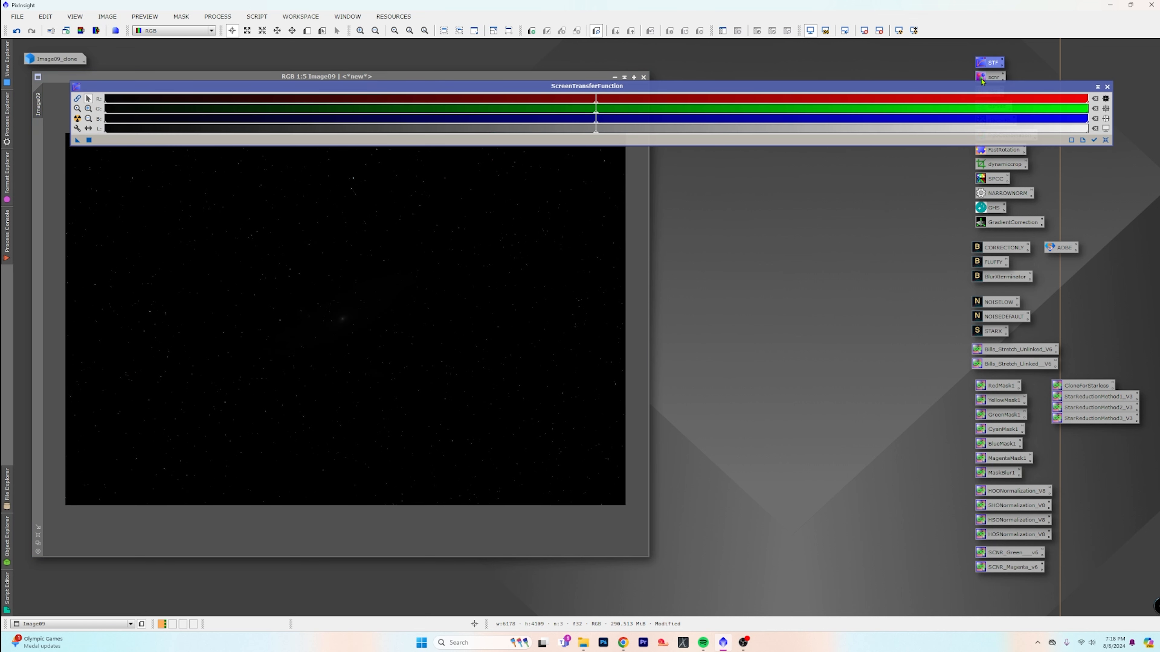
{"action": "left_click_drag", "start_coordinate": [988, 90], "coordinate": [988, 55]}
{"action": "double_click", "coordinate": [989, 92]}
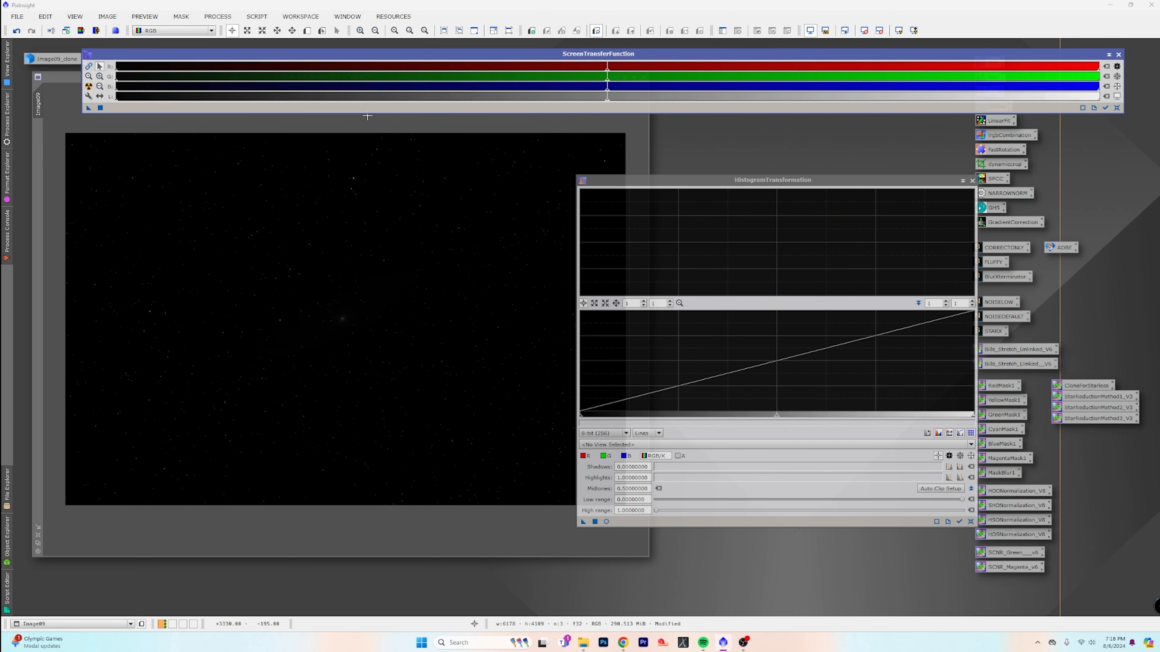
Auto-stretch Image09's display with ScreenTransferFunction, link the RGB channels, and darken the preview by adjusting the shadows and raising the midtones
{"action": "left_click", "coordinate": [88, 87]}
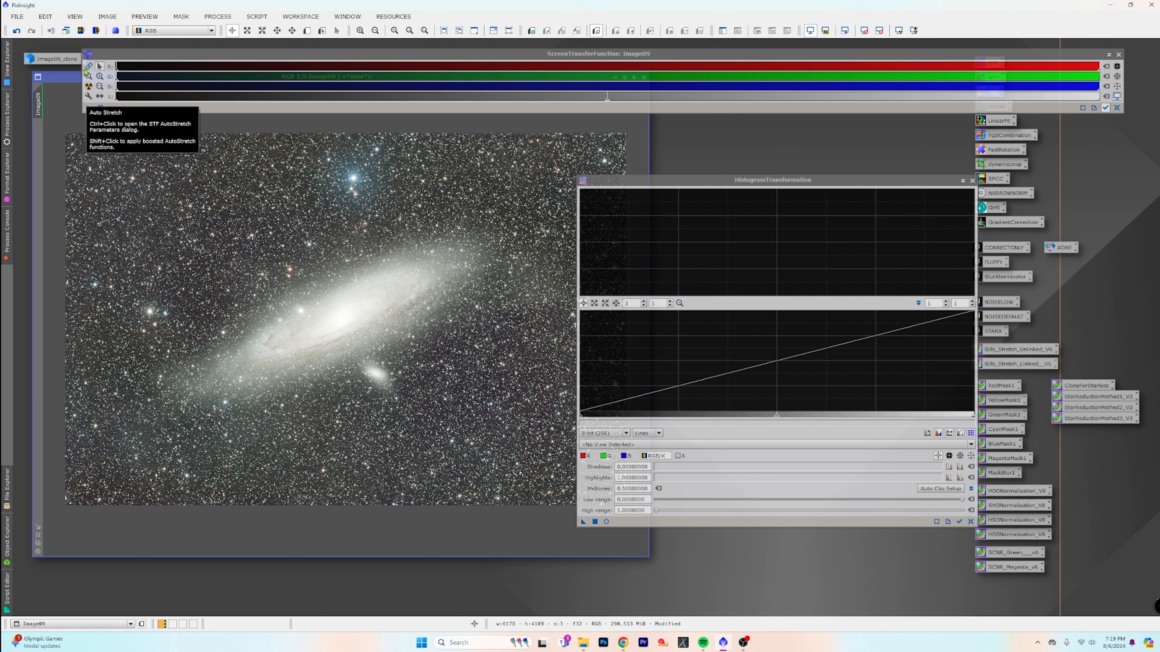
{"action": "left_click", "coordinate": [88, 68]}
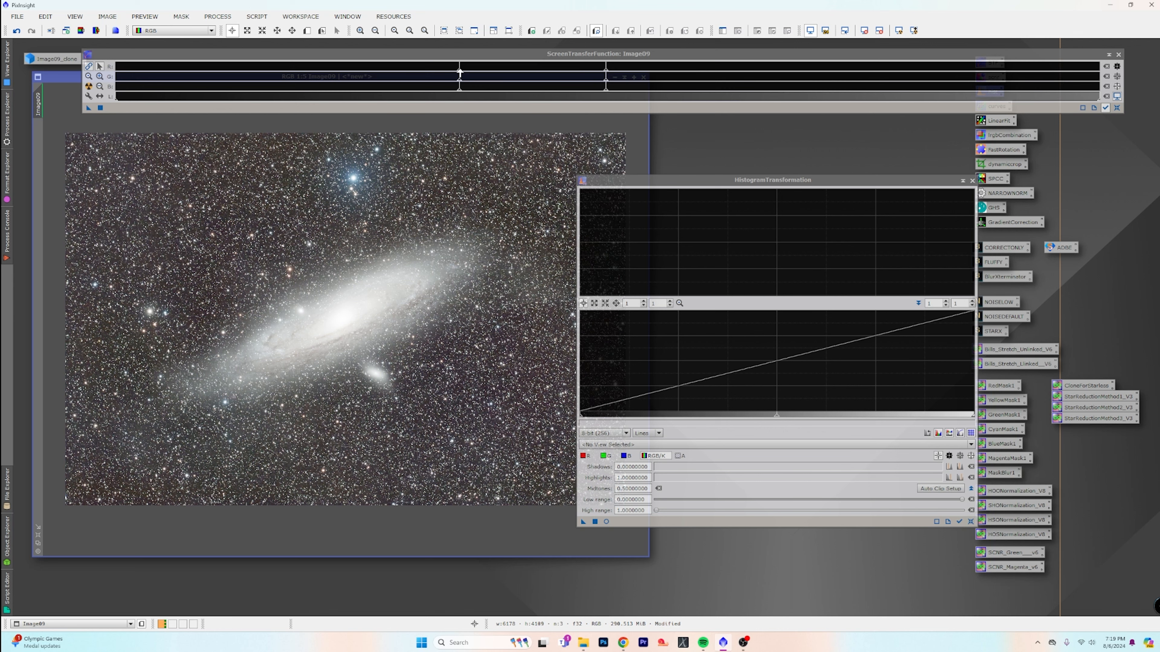
{"action": "mouse_move", "coordinate": [459, 72]}
{"action": "left_mouse_down"}
{"action": "mouse_move", "coordinate": [443, 73]}
{"action": "mouse_move", "coordinate": [466, 74]}
{"action": "left_mouse_up"}
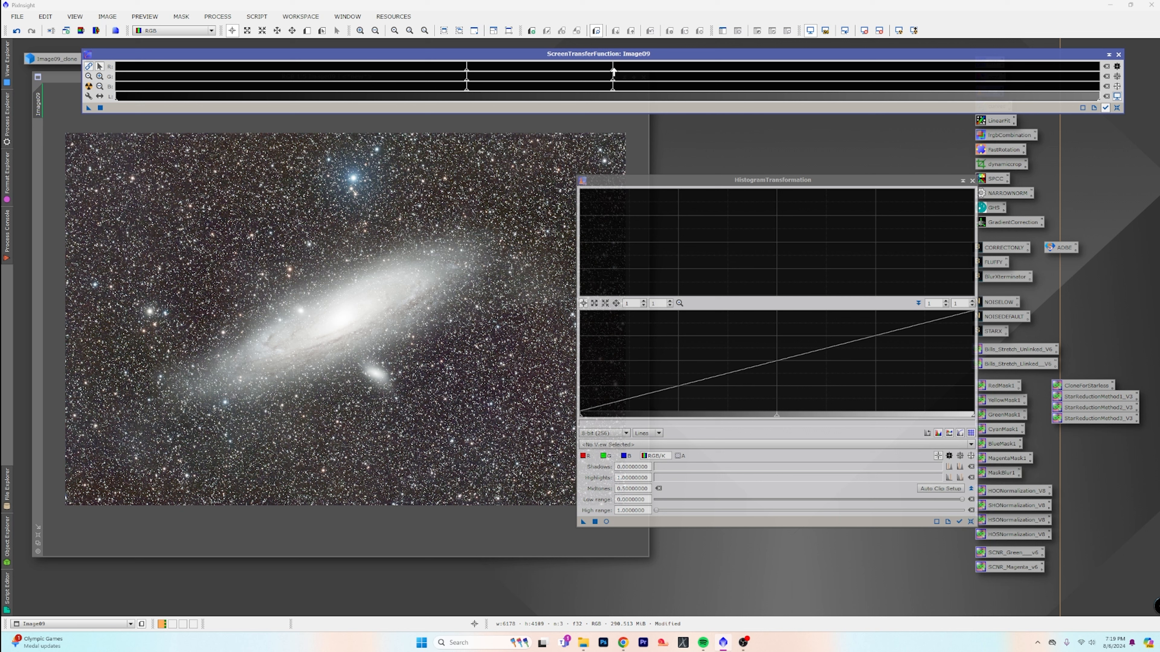
{"action": "mouse_move", "coordinate": [613, 75]}
{"action": "left_mouse_down"}
{"action": "mouse_move", "coordinate": [580, 76]}
{"action": "mouse_move", "coordinate": [775, 76]}
{"action": "left_mouse_up"}
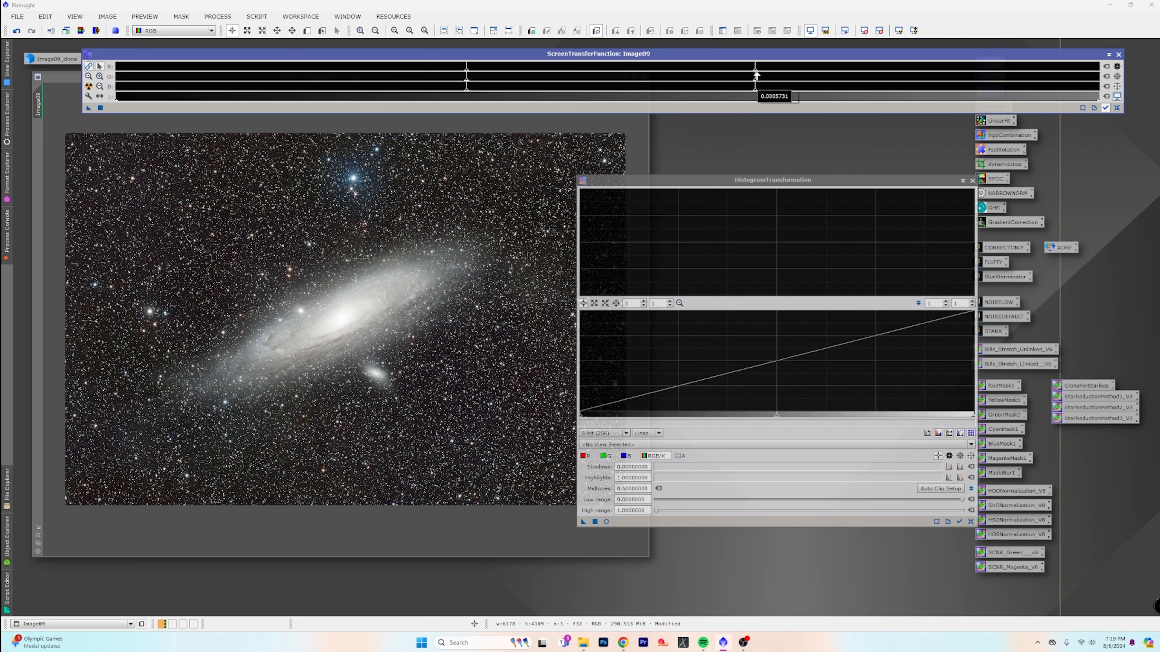
Fine-tune the shadows and midtones of Image09's screen stretch and apply it permanently through HistogramTransformation, resetting the screen stretch and closing both tools
{"action": "left_click_drag", "start_coordinate": [467, 81], "coordinate": [515, 81]}
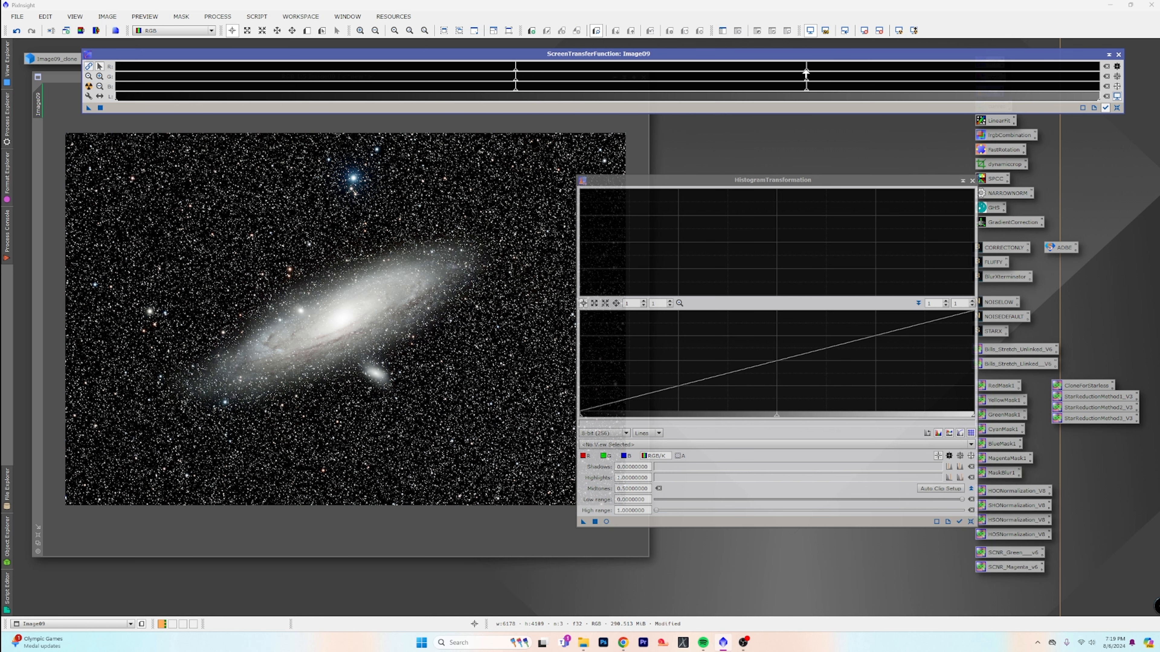
{"action": "mouse_move", "coordinate": [807, 75]}
{"action": "left_mouse_down"}
{"action": "mouse_move", "coordinate": [681, 79]}
{"action": "mouse_move", "coordinate": [819, 76]}
{"action": "left_mouse_up"}
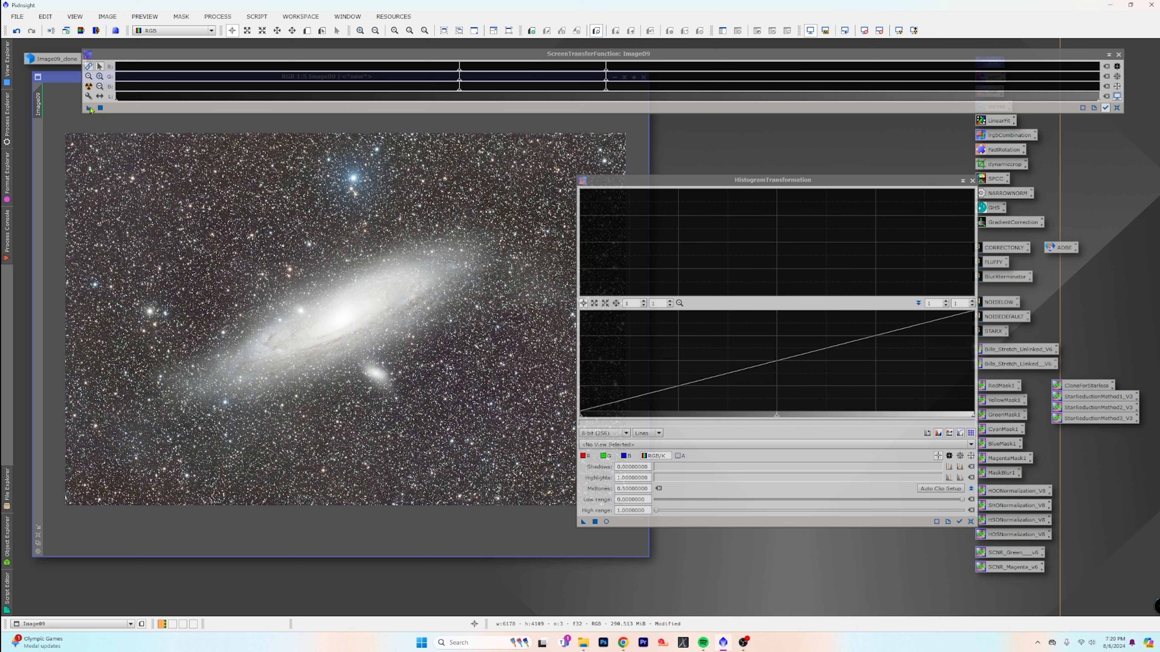
{"action": "left_click_drag", "start_coordinate": [89, 109], "coordinate": [456, 419]}
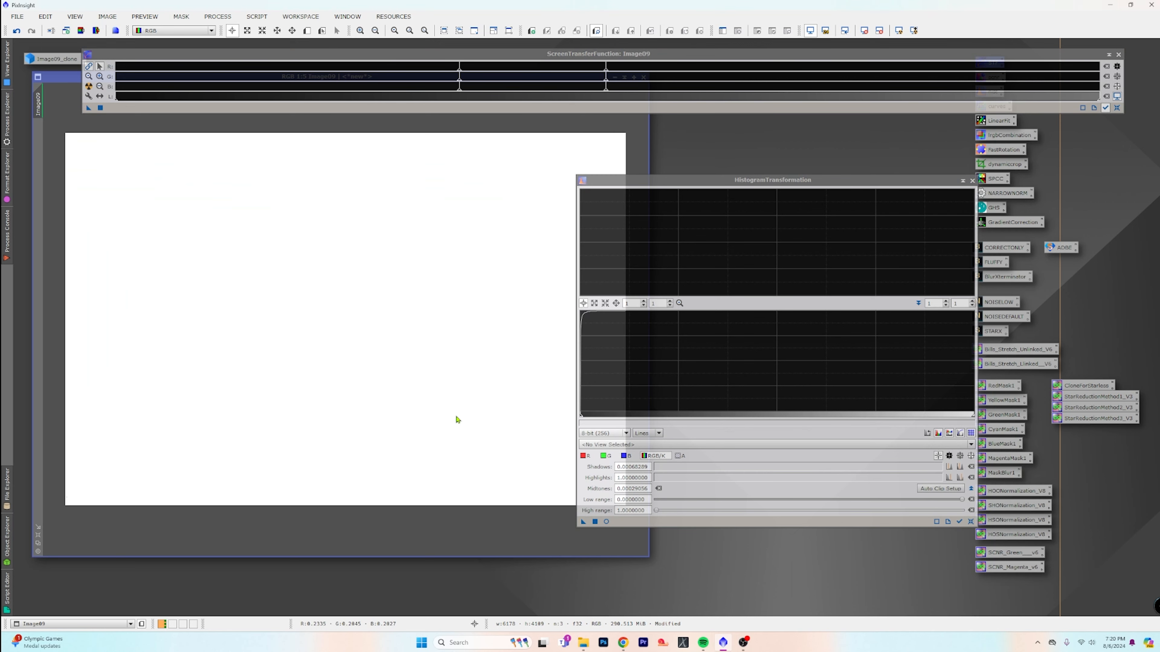
{"action": "left_click", "coordinate": [866, 31]}
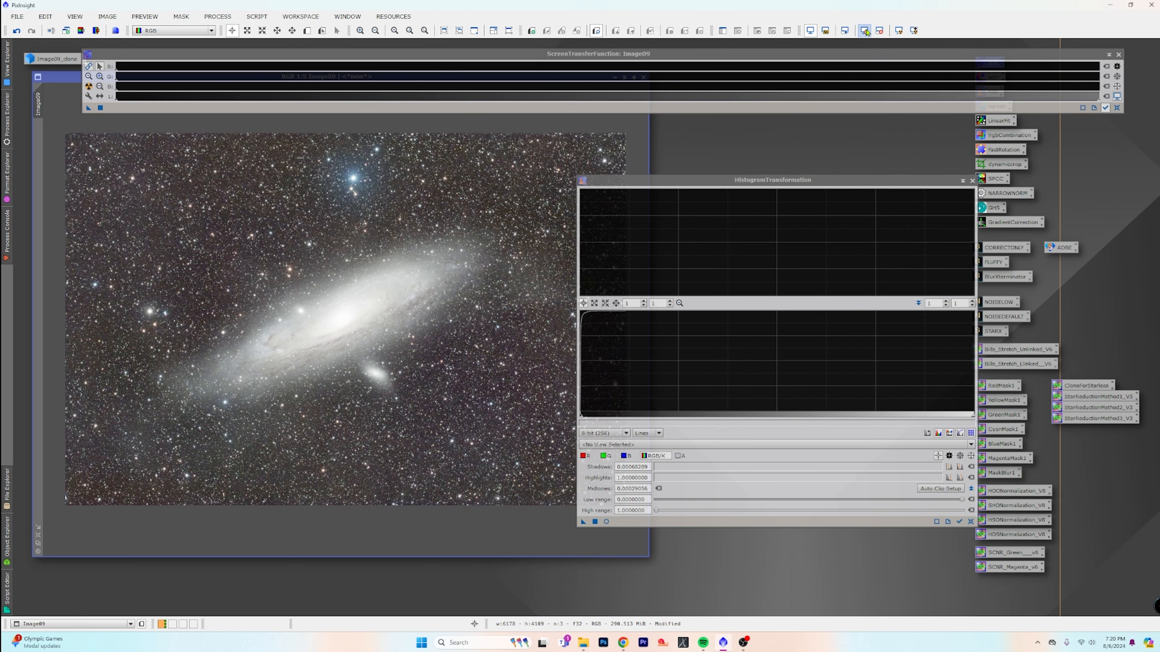
{"action": "left_click", "coordinate": [972, 180]}
{"action": "left_click", "coordinate": [1119, 55]}
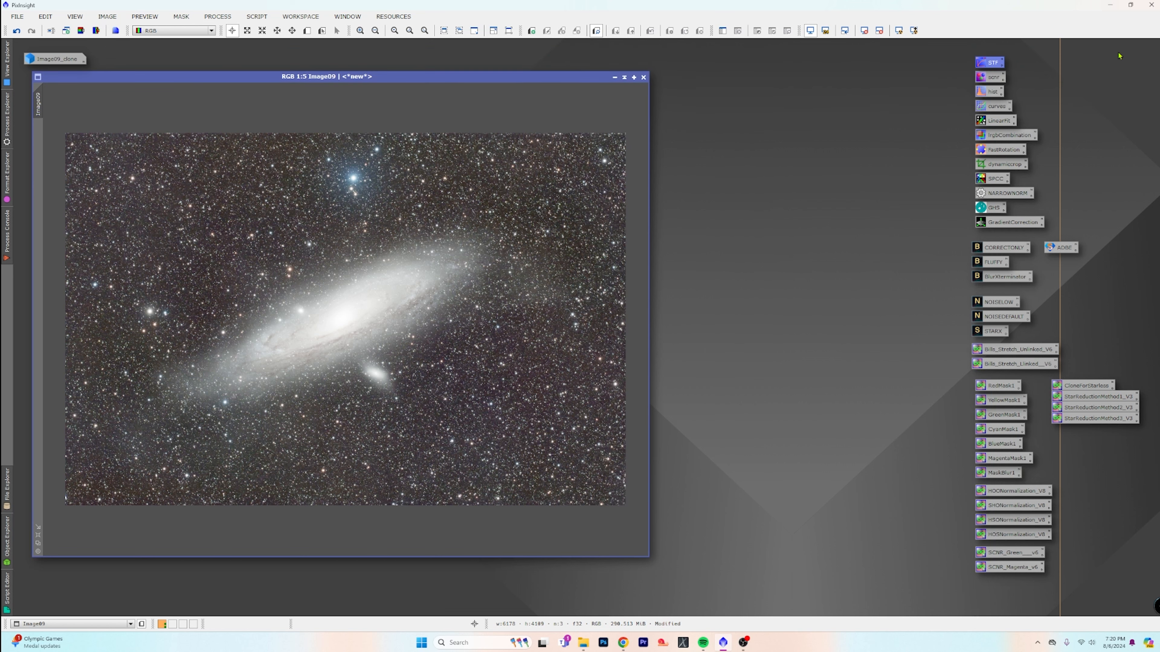
Run StarXTerminator on the stretched Image09 with Generate Star Image, Unscreen Stars and Large Overlap enabled
{"action": "left_click_drag", "start_coordinate": [419, 76], "coordinate": [469, 54]}
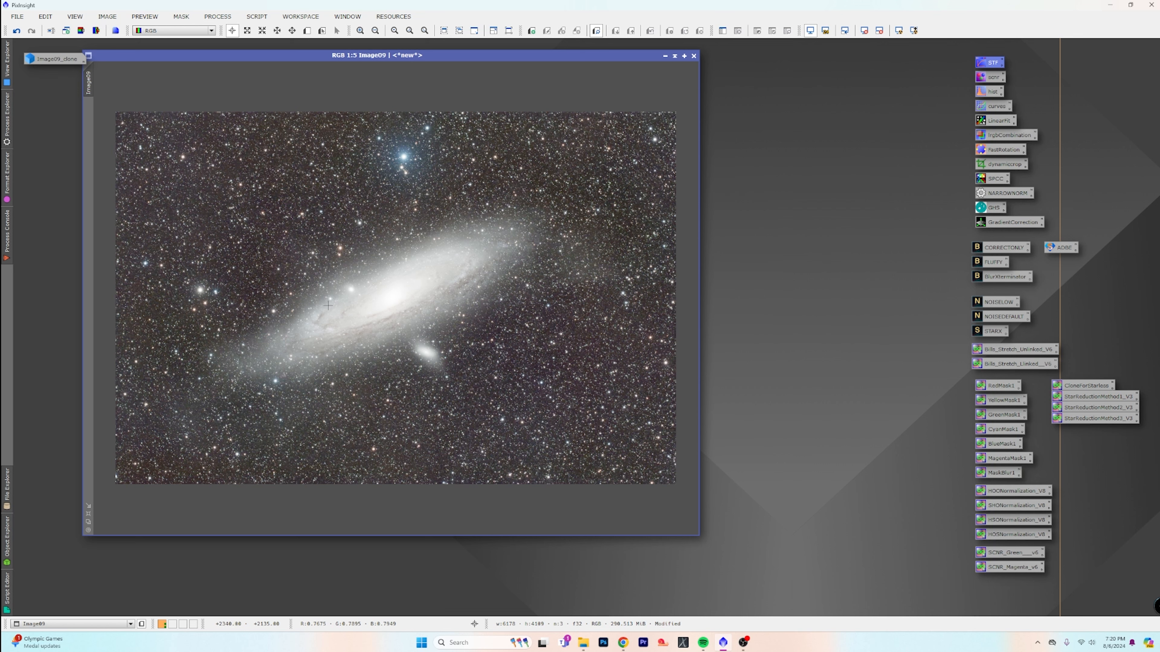
{"action": "scroll", "coordinate": [318, 302], "scroll_direction": "up", "scroll_amount": 2}
{"action": "scroll", "coordinate": [173, 275], "scroll_direction": "up", "scroll_amount": 2}
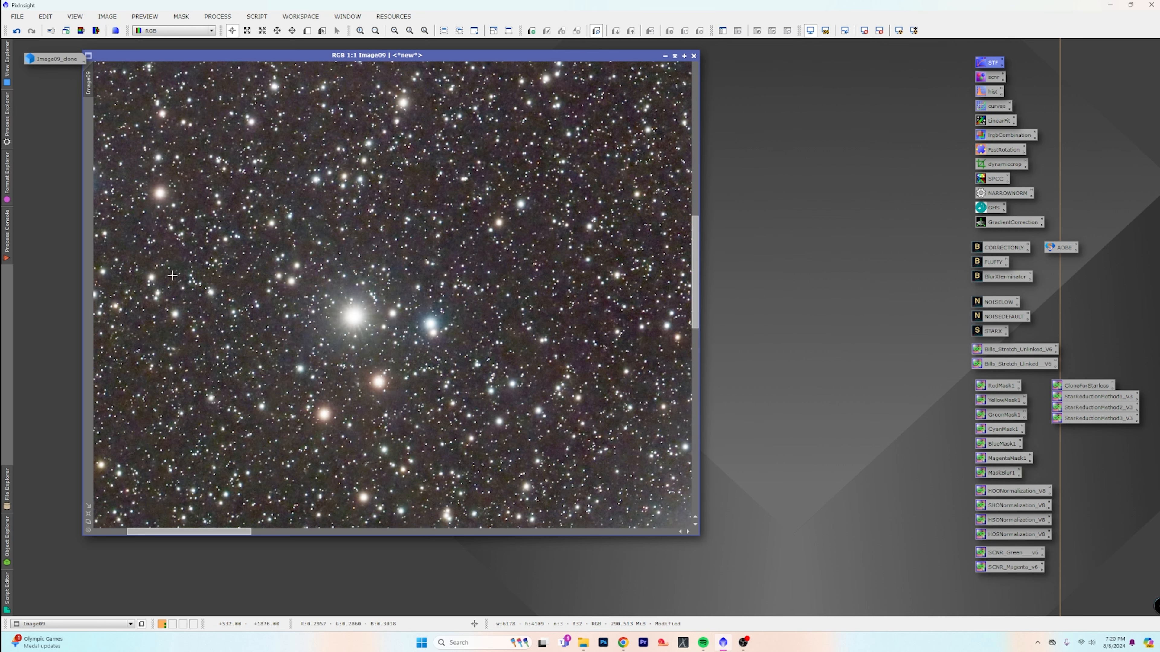
{"action": "scroll", "coordinate": [451, 306], "scroll_direction": "down", "scroll_amount": 4}
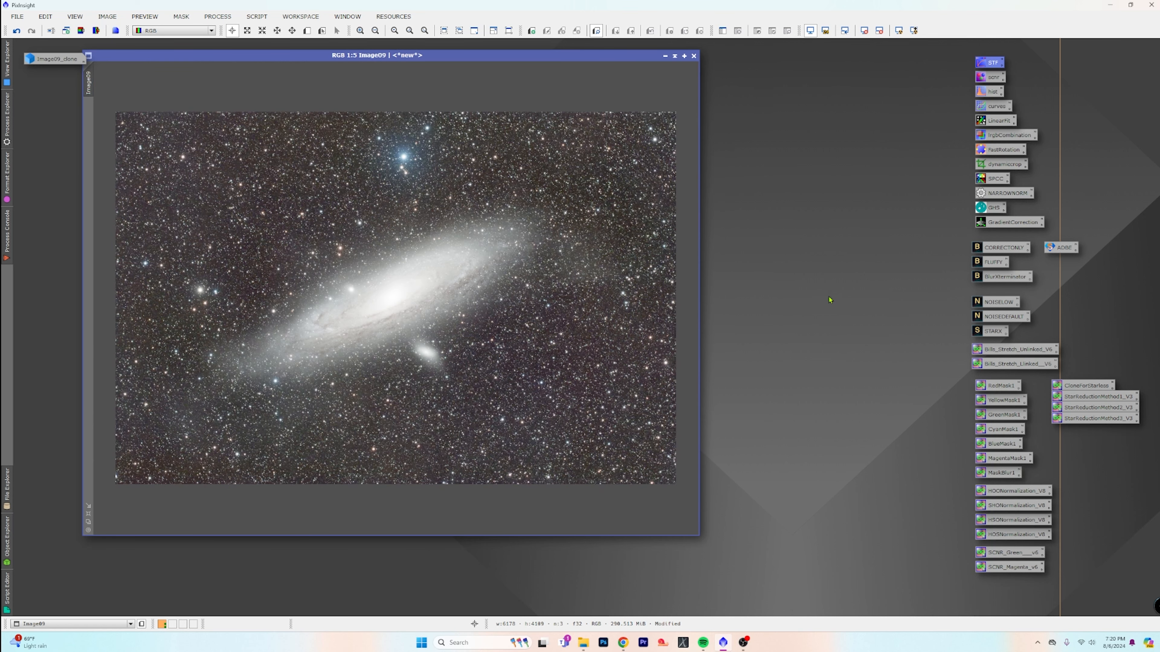
{"action": "double_click", "coordinate": [988, 331]}
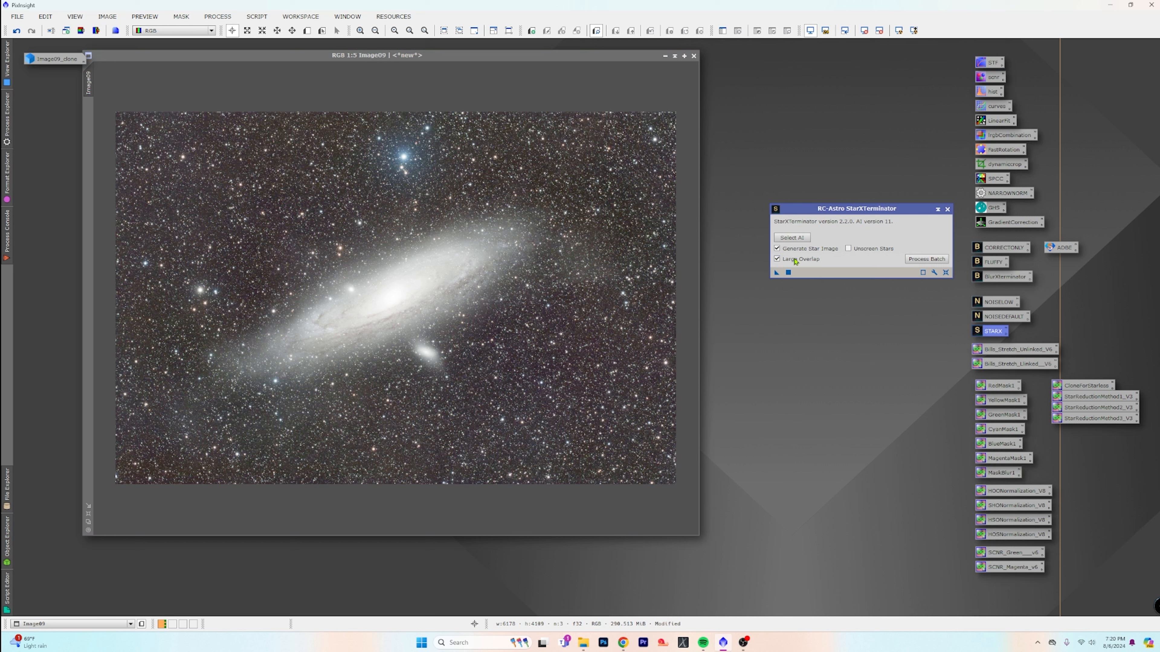
{"action": "left_click", "coordinate": [848, 249]}
{"action": "left_click_drag", "start_coordinate": [775, 275], "coordinate": [520, 289]}
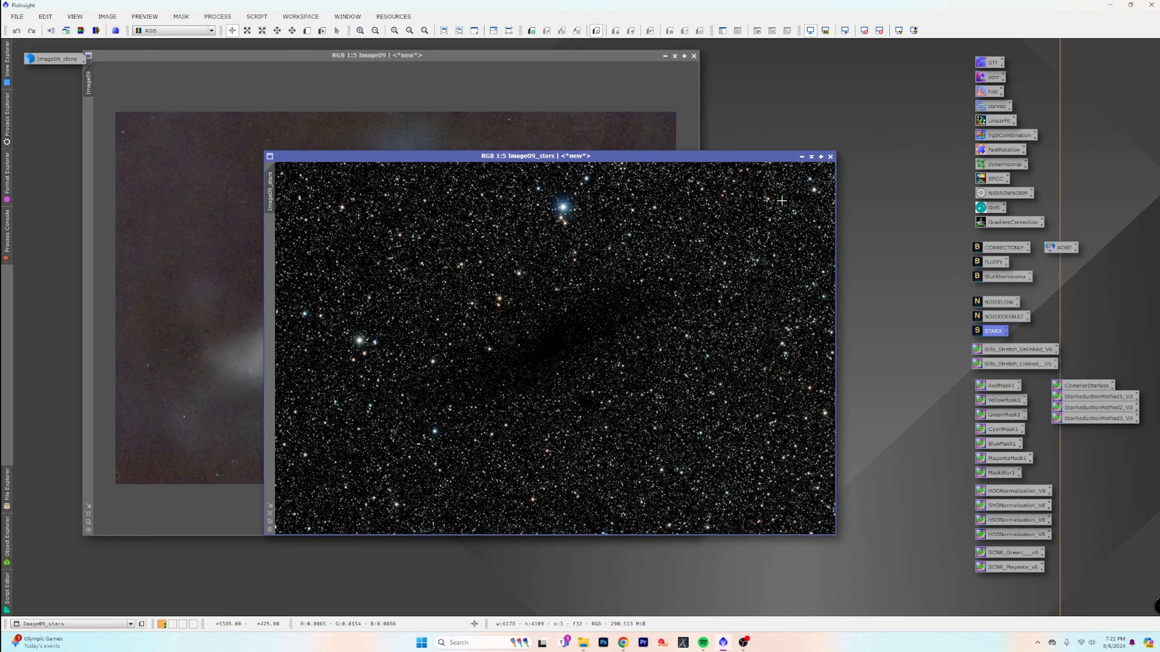
Minimize Image09_stars and park its icon in a free workspace area, and close the starless Image09 without saving
{"action": "left_click", "coordinate": [801, 158]}
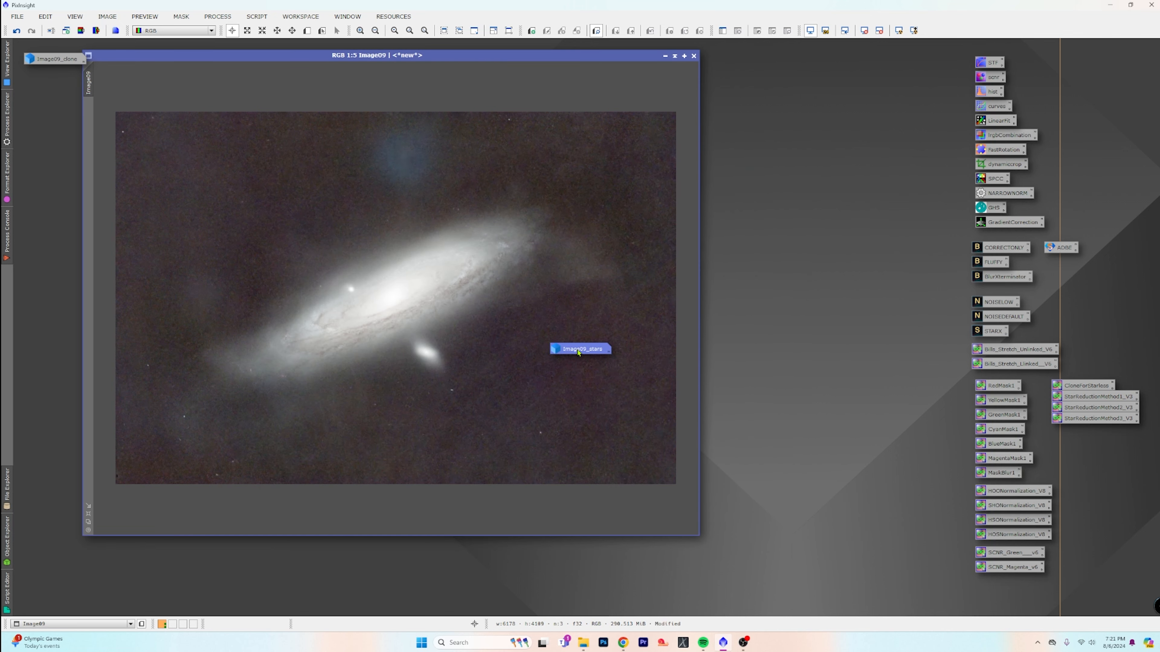
{"action": "left_click_drag", "start_coordinate": [578, 352], "coordinate": [901, 603]}
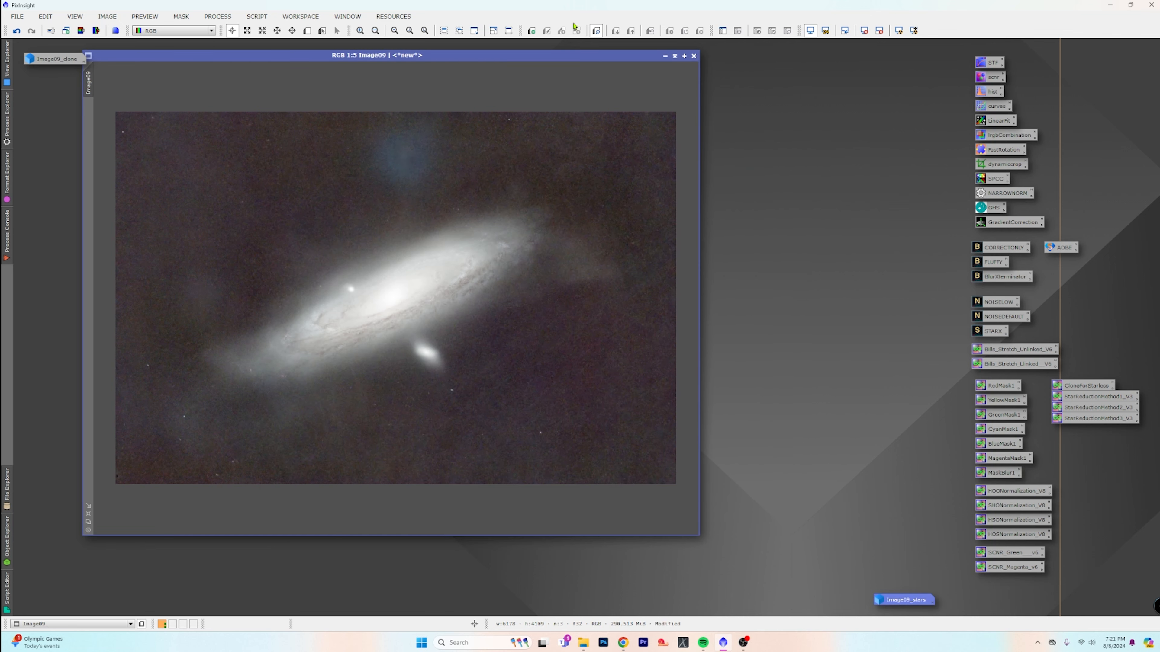
{"action": "left_click", "coordinate": [694, 56]}
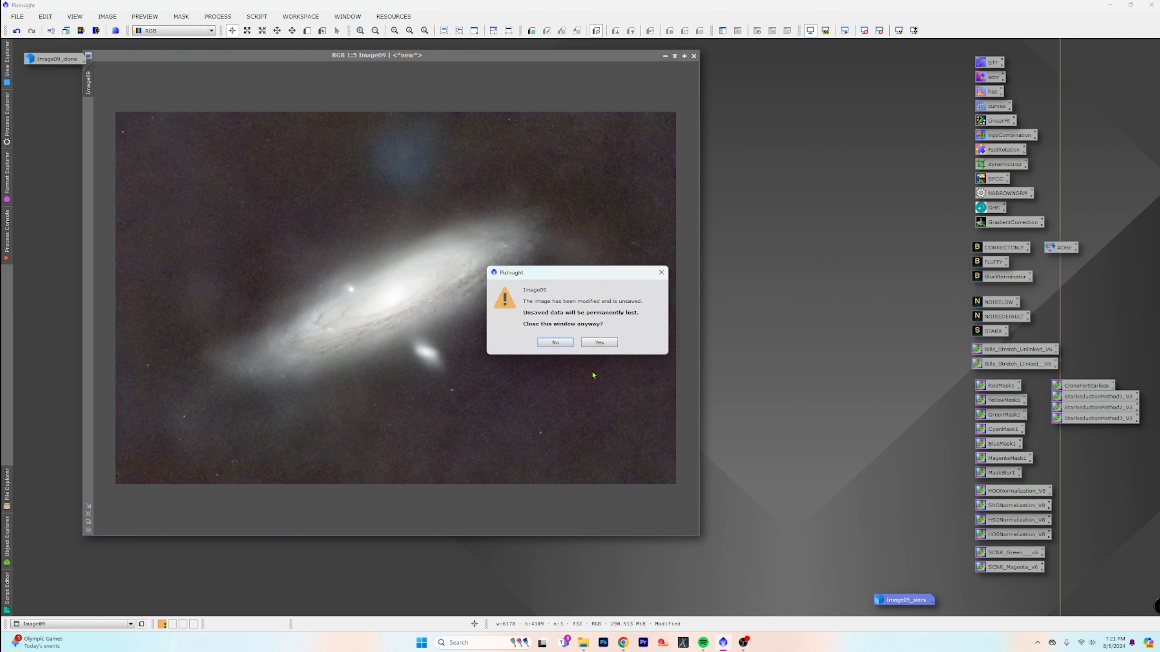
{"action": "left_click", "coordinate": [599, 342]}
Restore the Image09_clone window, place it clear of the process icons and inspect its stars and background up close
{"action": "double_click", "coordinate": [45, 59]}
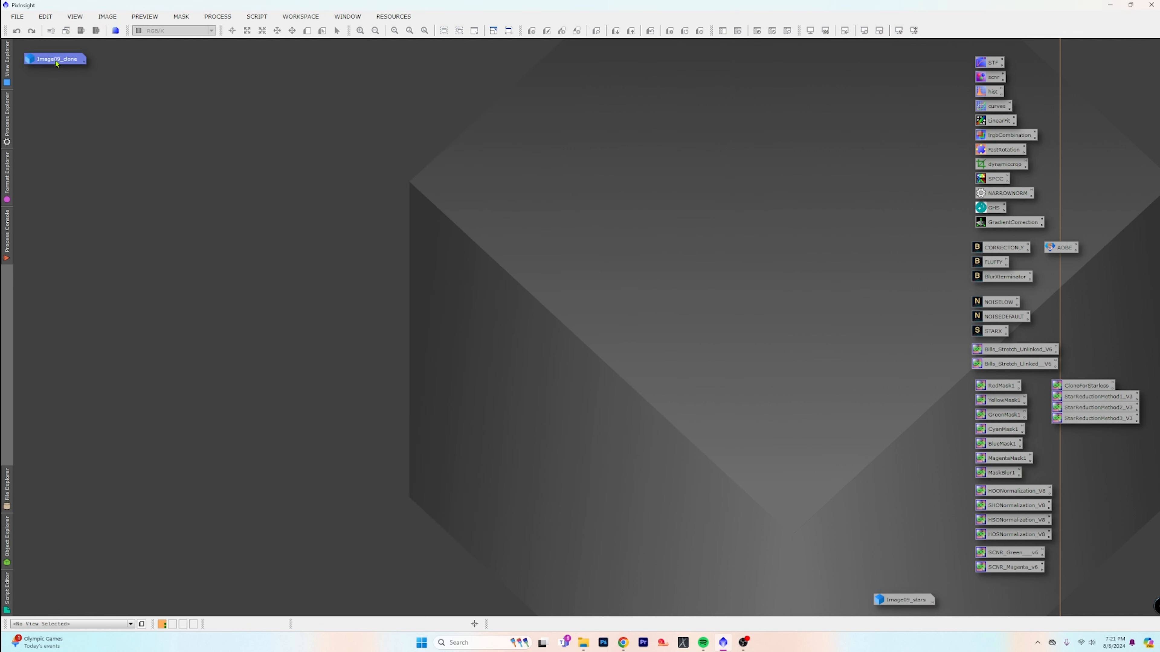
{"action": "left_click_drag", "start_coordinate": [381, 97], "coordinate": [442, 90]}
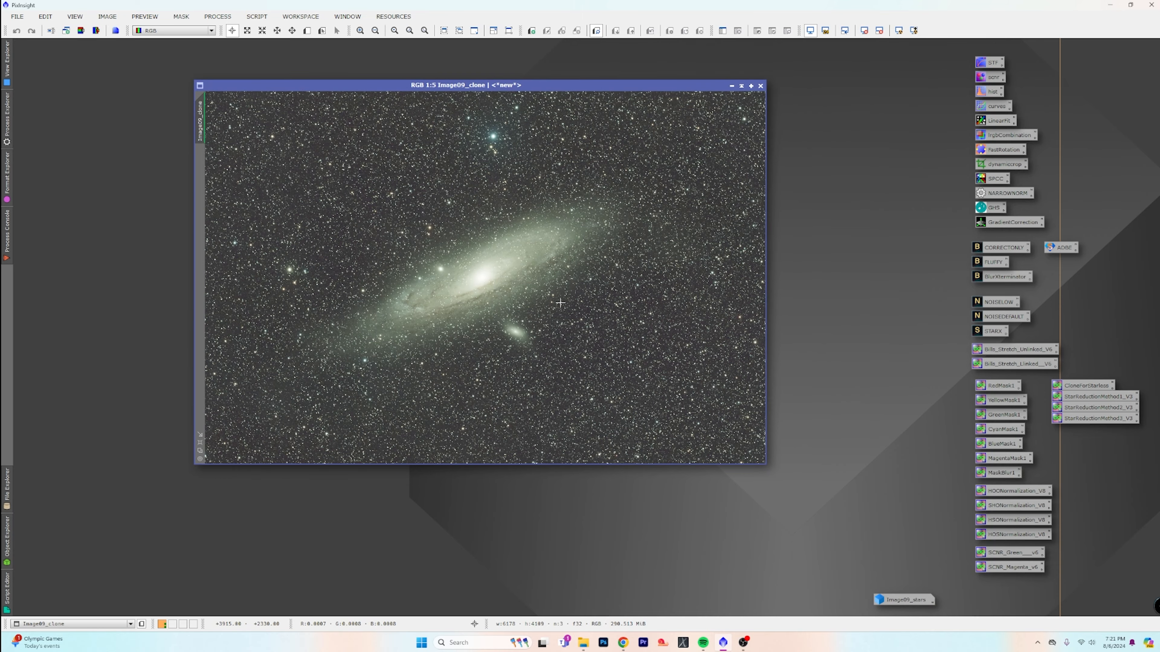
{"action": "scroll", "coordinate": [560, 302], "scroll_direction": "up", "scroll_amount": 6}
{"action": "scroll", "coordinate": [563, 306], "scroll_direction": "up", "scroll_amount": 2}
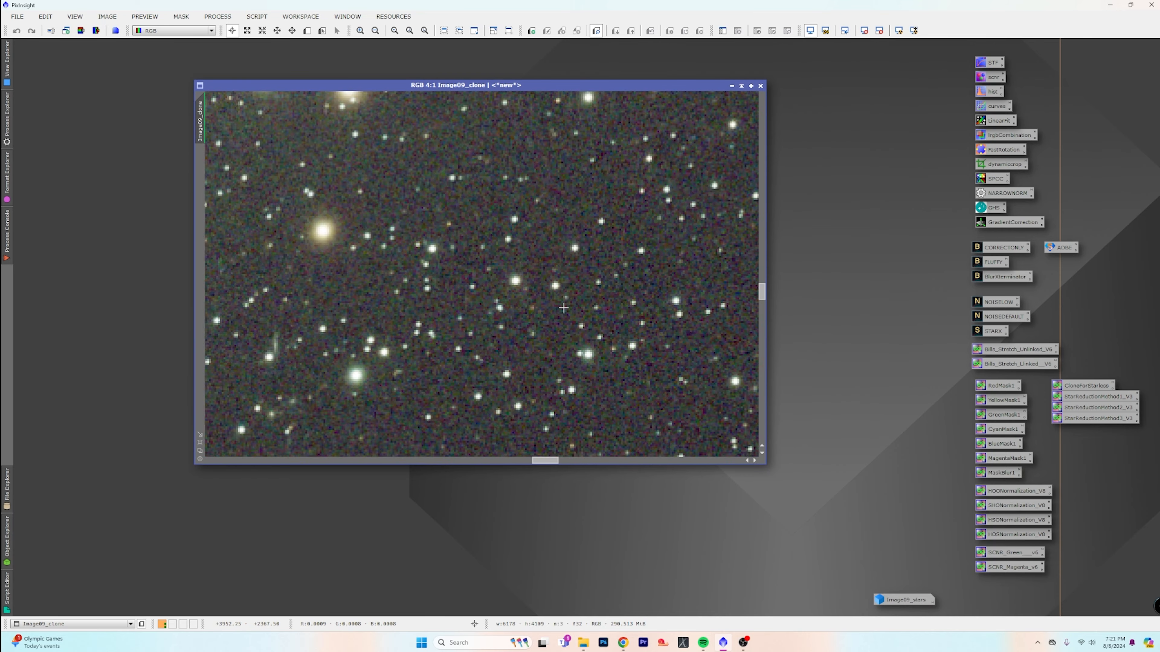
{"action": "scroll", "coordinate": [563, 308], "scroll_direction": "down", "scroll_amount": 4}
{"action": "scroll", "coordinate": [564, 311], "scroll_direction": "down", "scroll_amount": 4}
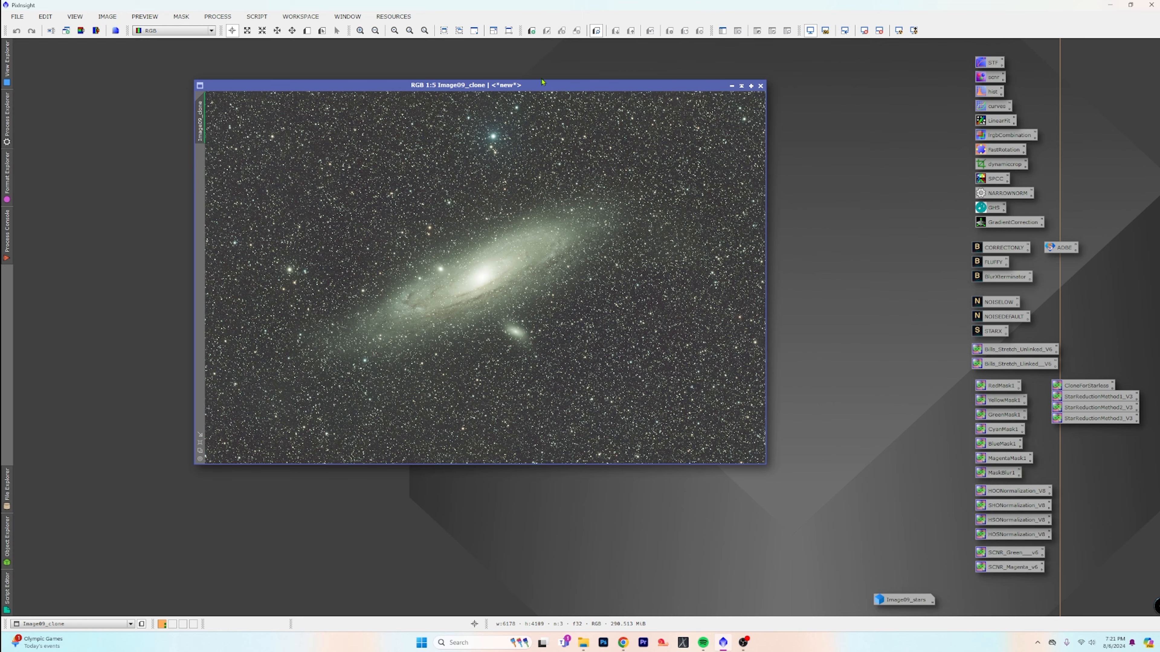
{"action": "left_click_drag", "start_coordinate": [548, 88], "coordinate": [506, 78]}
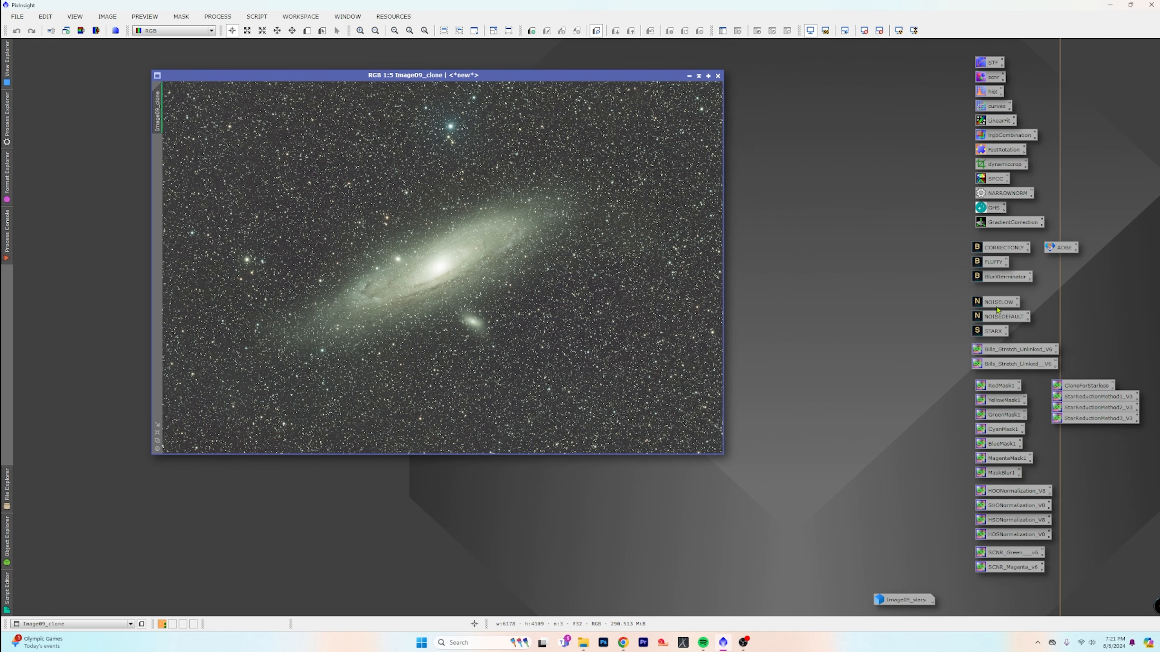
Load the BlurXTerminator.4.pb AI file in BlurXTerminator and apply it to Image09_clone with Sharpen Stars 0.50 and Sharpen Nonstellar 0.50
{"action": "double_click", "coordinate": [996, 278]}
{"action": "left_click", "coordinate": [771, 198]}
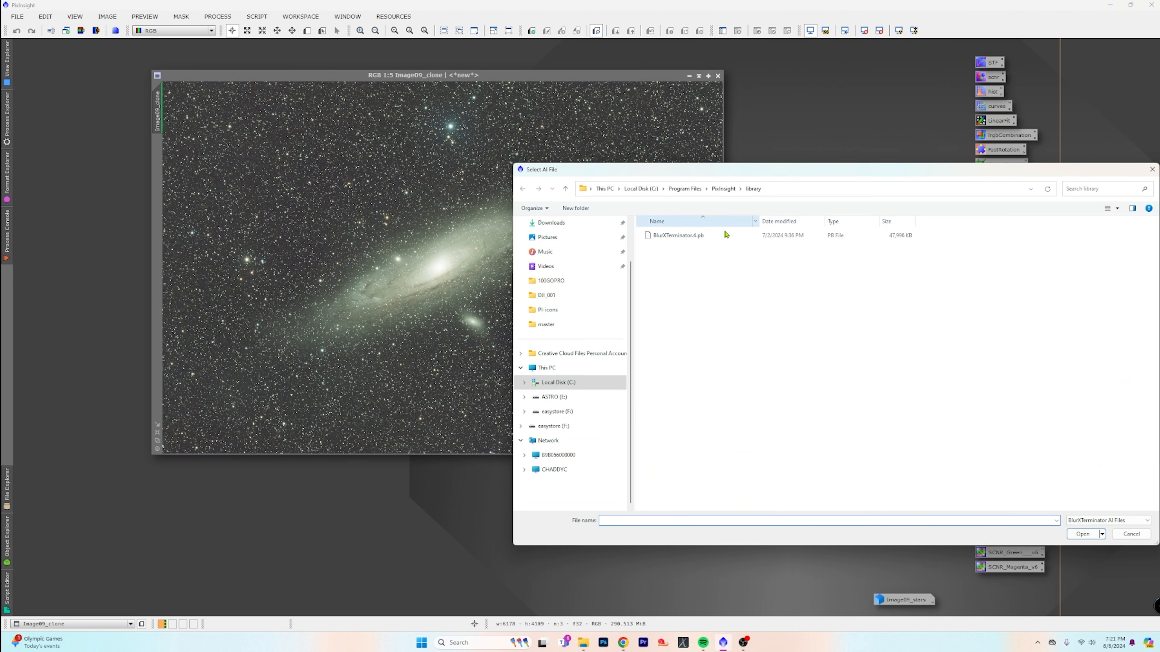
{"action": "left_click", "coordinate": [712, 236]}
{"action": "left_click", "coordinate": [1083, 533]}
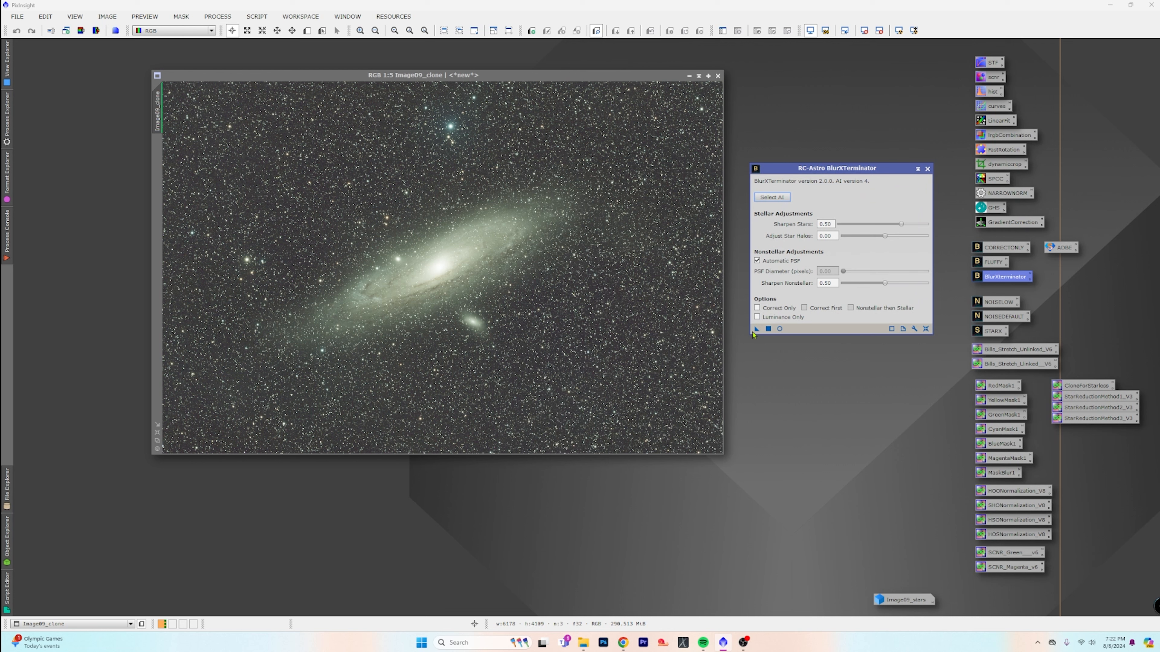
{"action": "left_click_drag", "start_coordinate": [756, 330], "coordinate": [582, 328]}
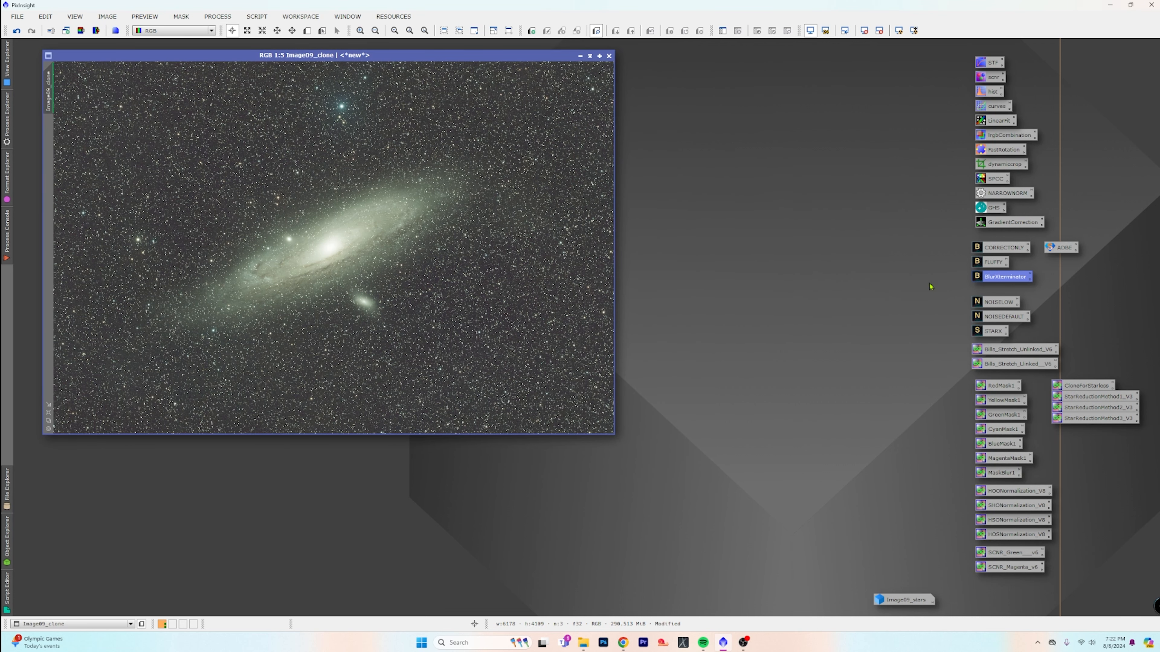
Remove the stars from Image09_clone using StarXTerminator with the StarXTerminator.11.pb AI file and Generate Star Image disabled
{"action": "double_click", "coordinate": [990, 332]}
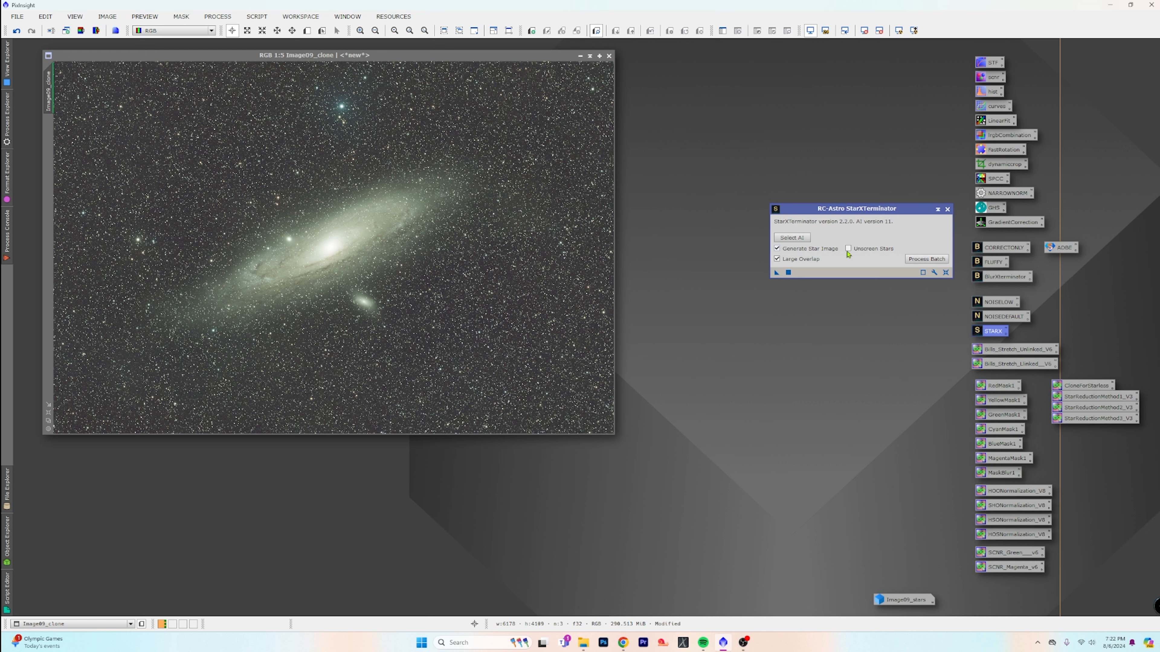
{"action": "left_click", "coordinate": [777, 249]}
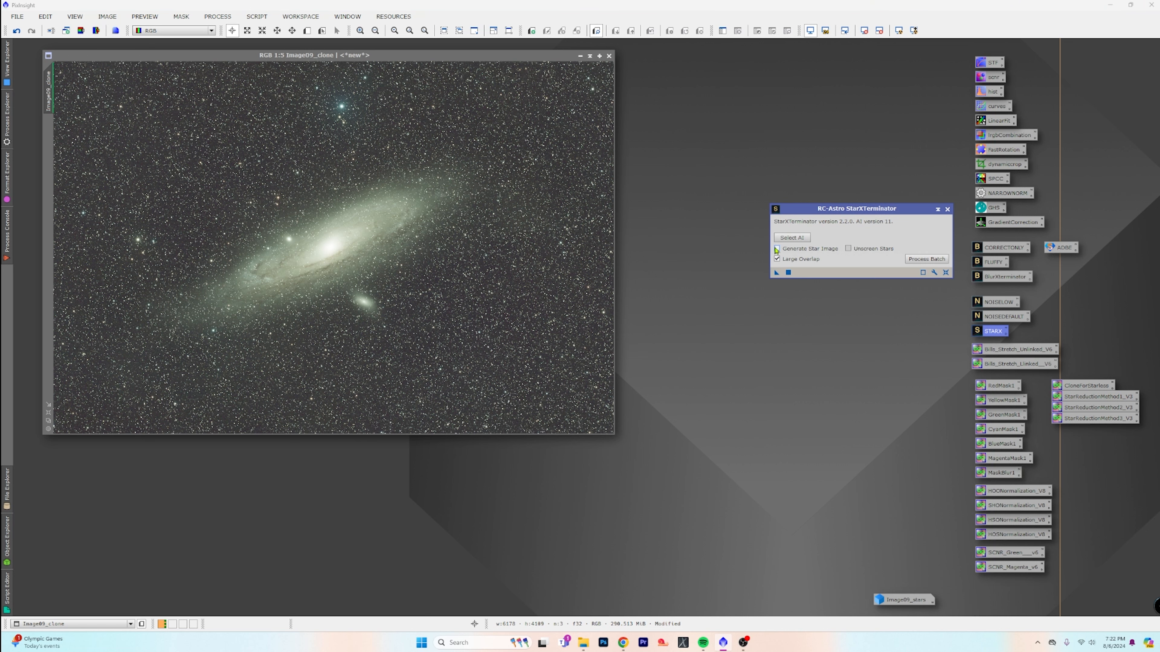
{"action": "left_click", "coordinate": [796, 238]}
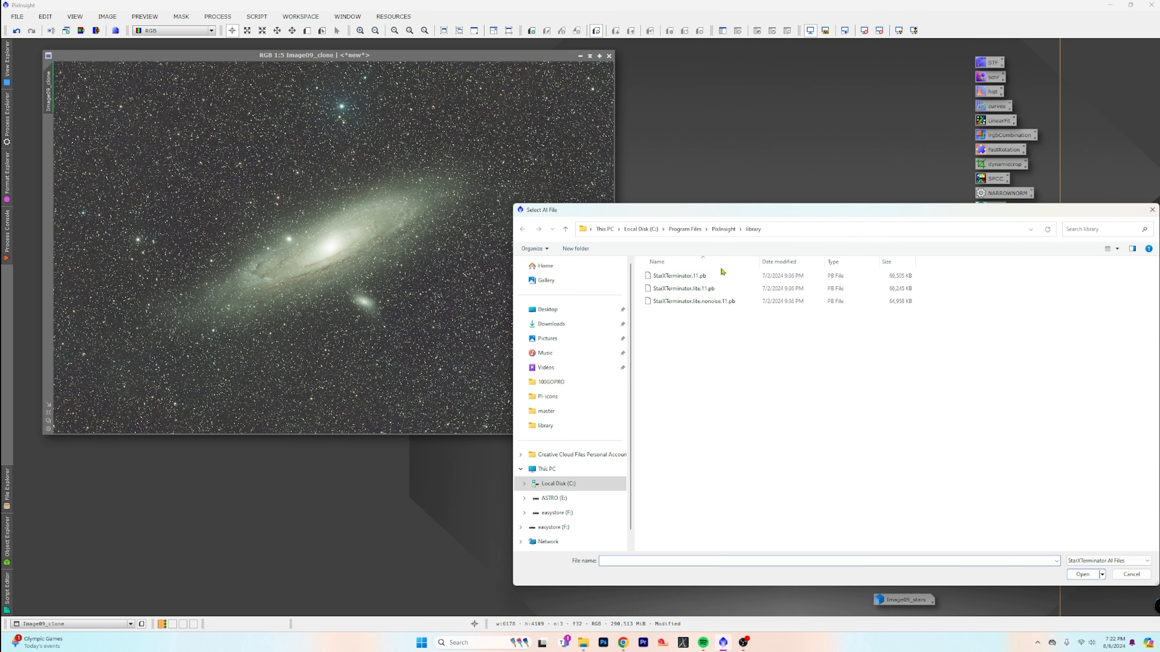
{"action": "left_click", "coordinate": [722, 276]}
{"action": "left_click", "coordinate": [1083, 574]}
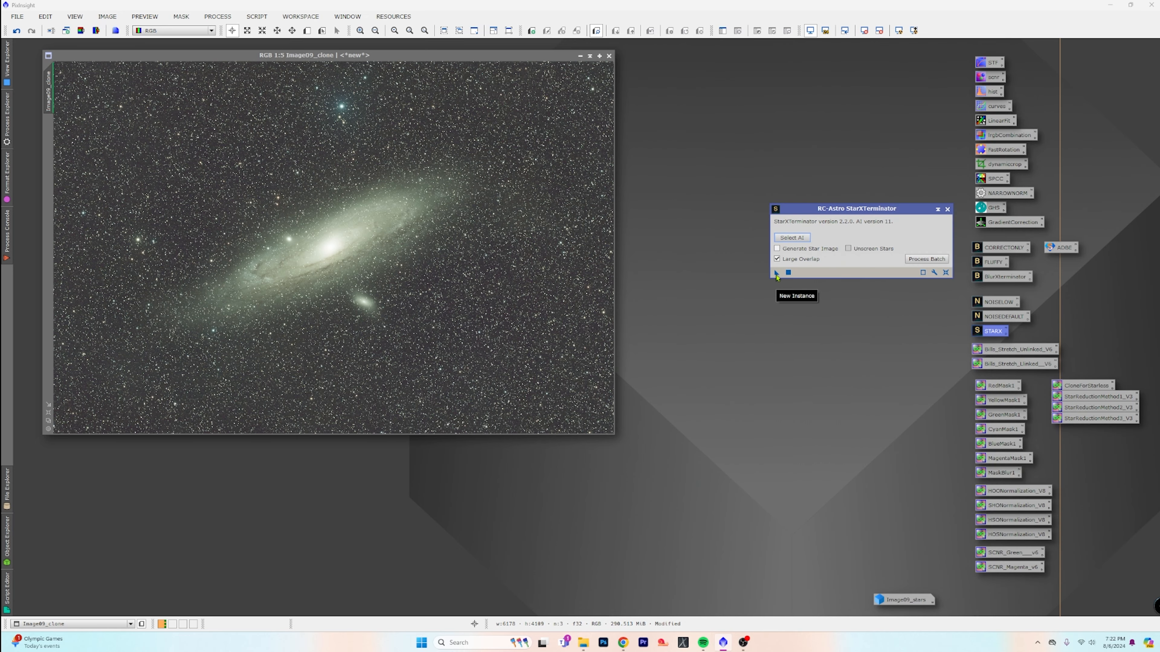
{"action": "left_click_drag", "start_coordinate": [777, 276], "coordinate": [410, 287]}
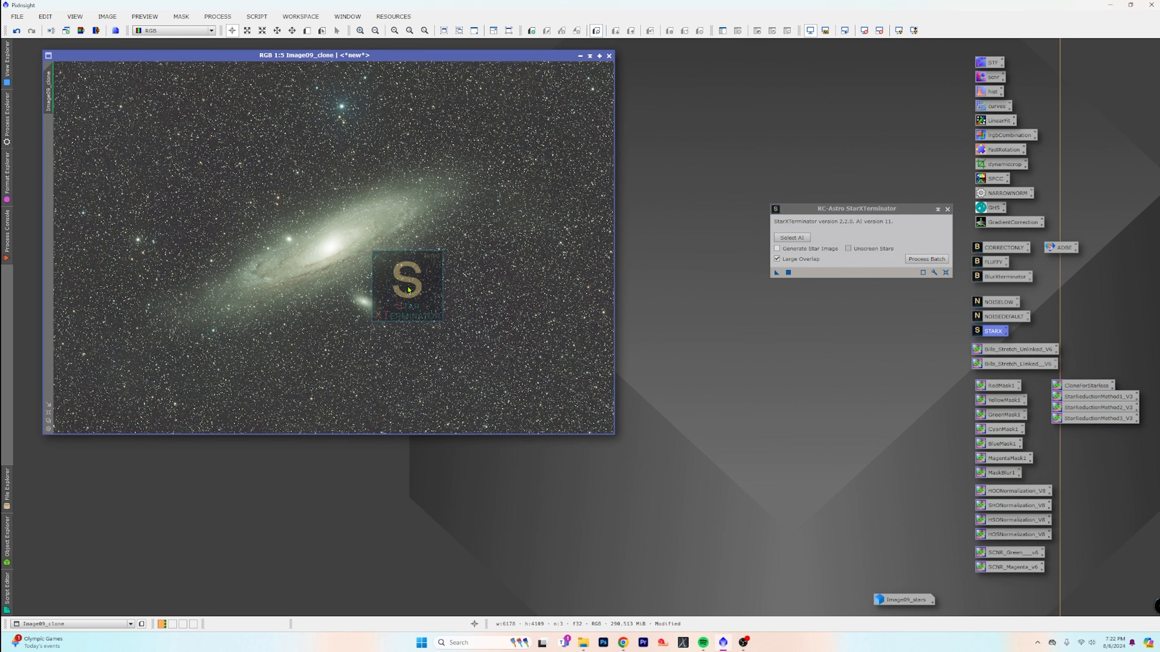
{"action": "left_click", "coordinate": [947, 209]}
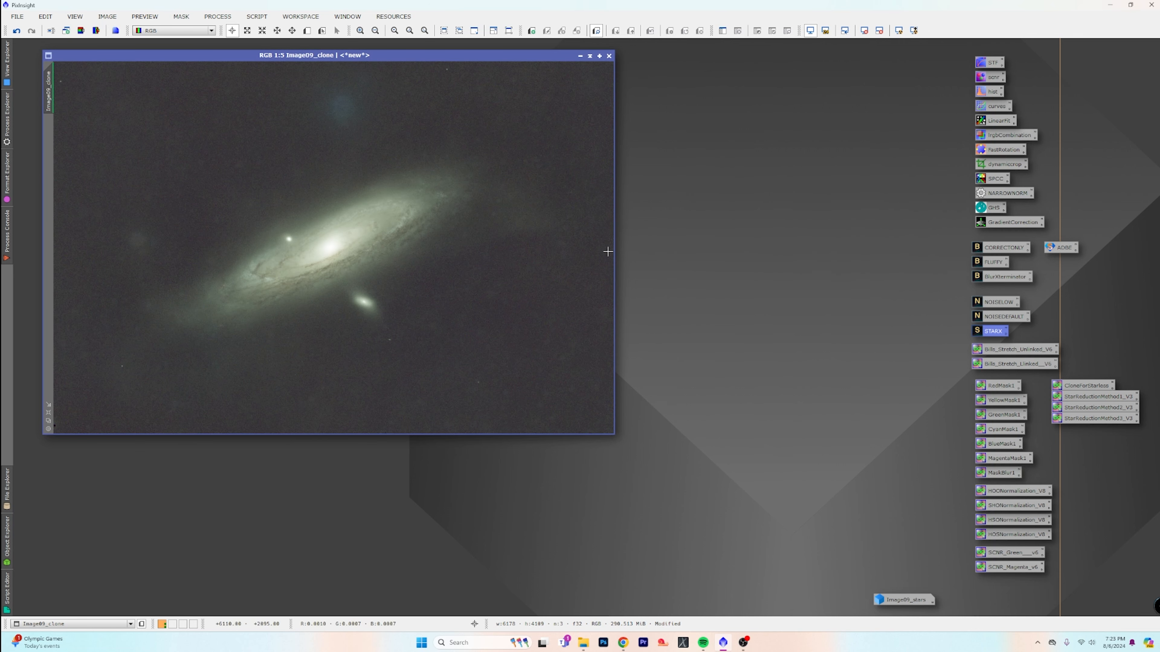
Check the starless Image09_clone's background noise, reset its screen stretch and launch the SetiAstro Statistical Stretch script
{"action": "scroll", "coordinate": [464, 281], "scroll_direction": "up", "scroll_amount": 5}
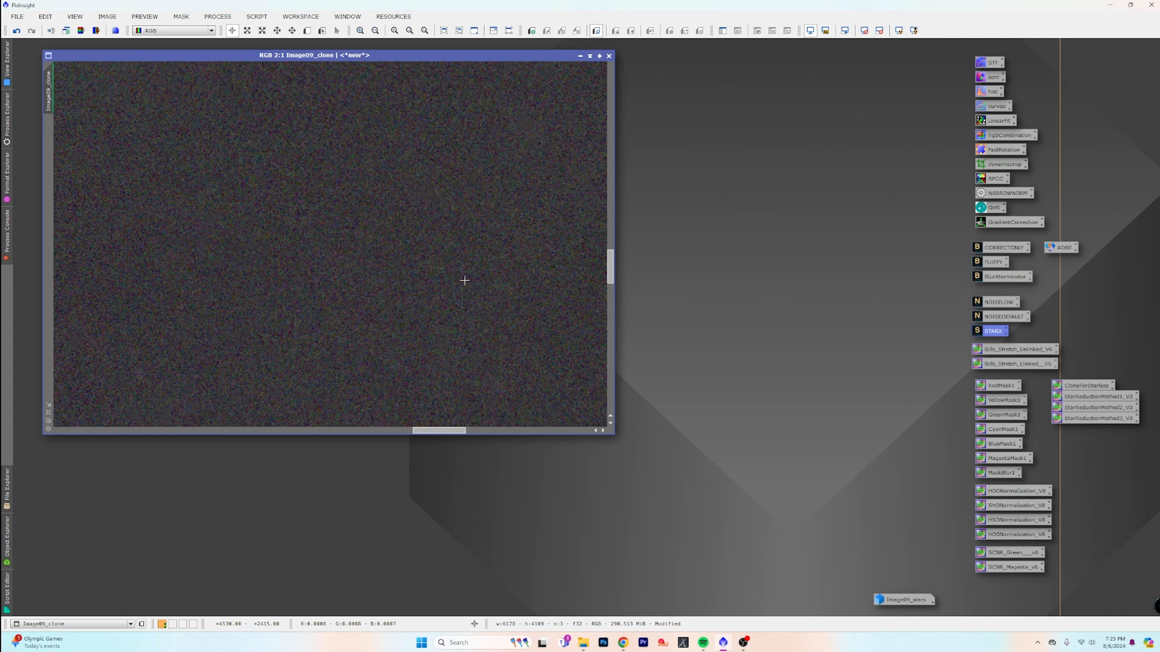
{"action": "scroll", "coordinate": [466, 283], "scroll_direction": "down", "scroll_amount": 5}
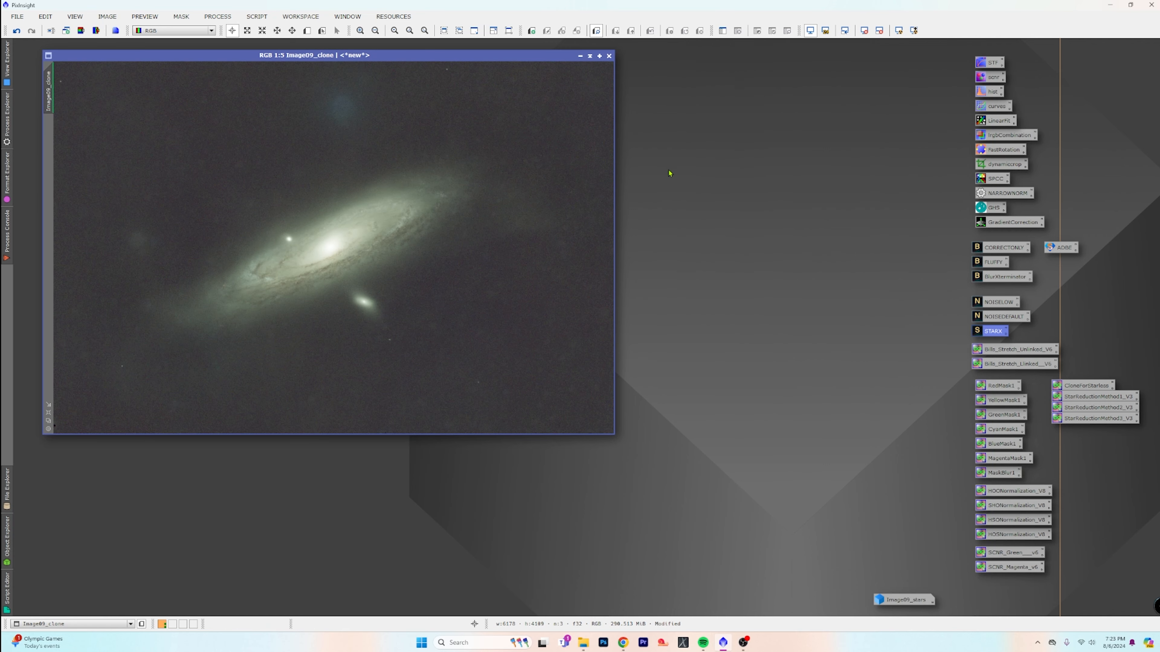
{"action": "left_click", "coordinate": [864, 30]}
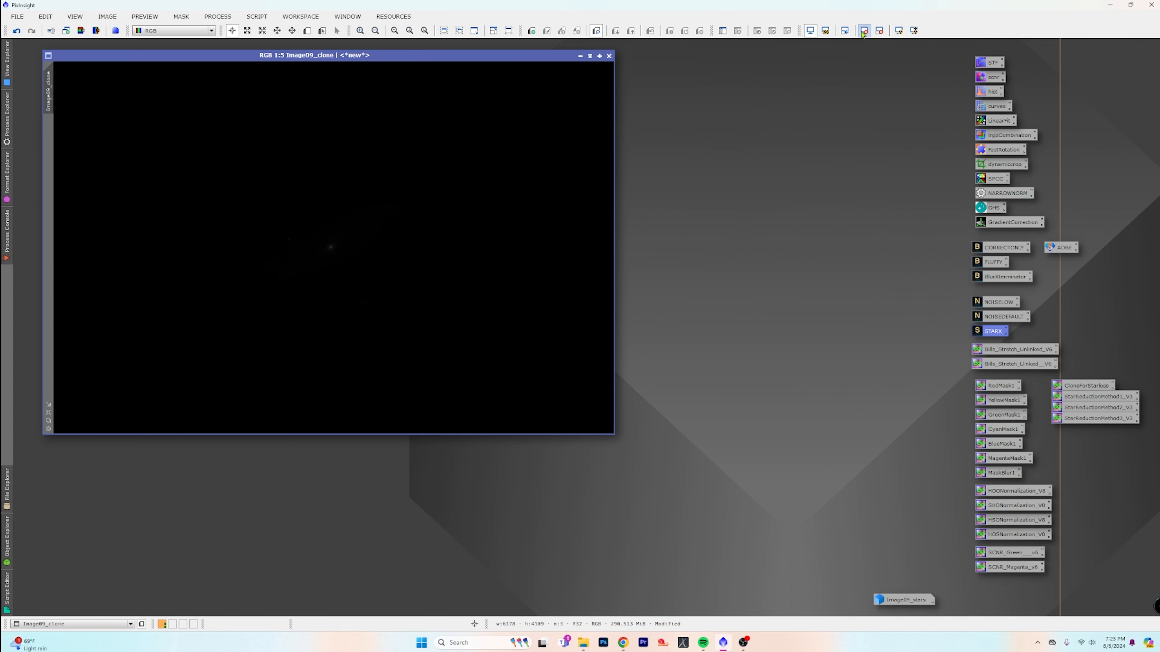
{"action": "left_click", "coordinate": [258, 17]}
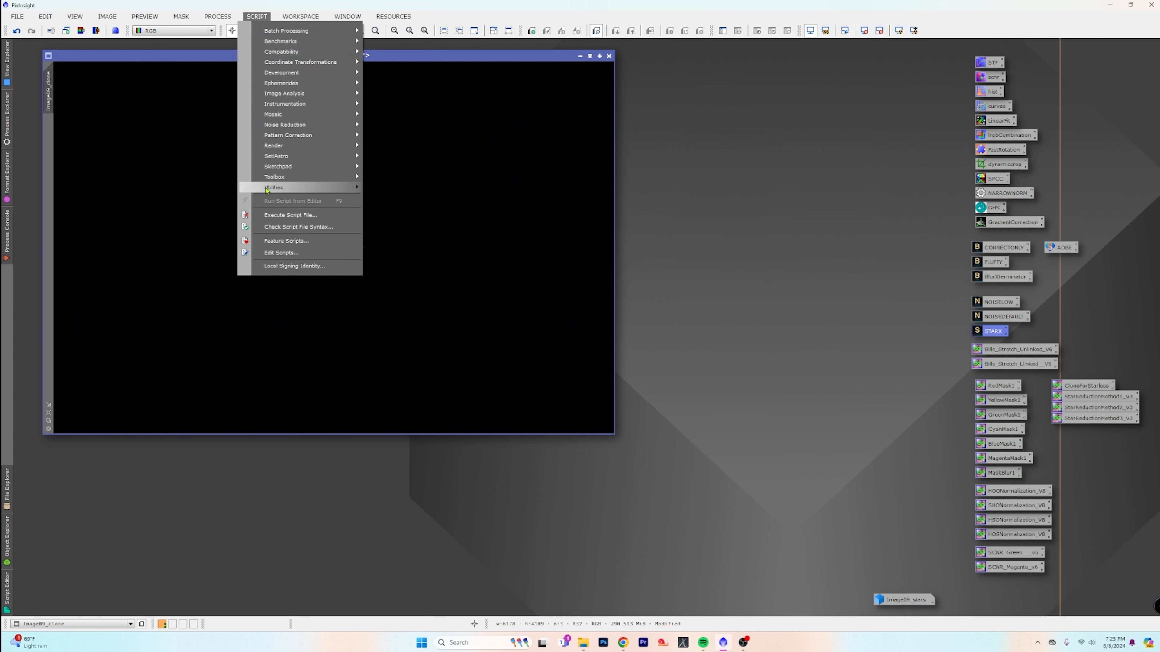
{"action": "mouse_move", "coordinate": [288, 158]}
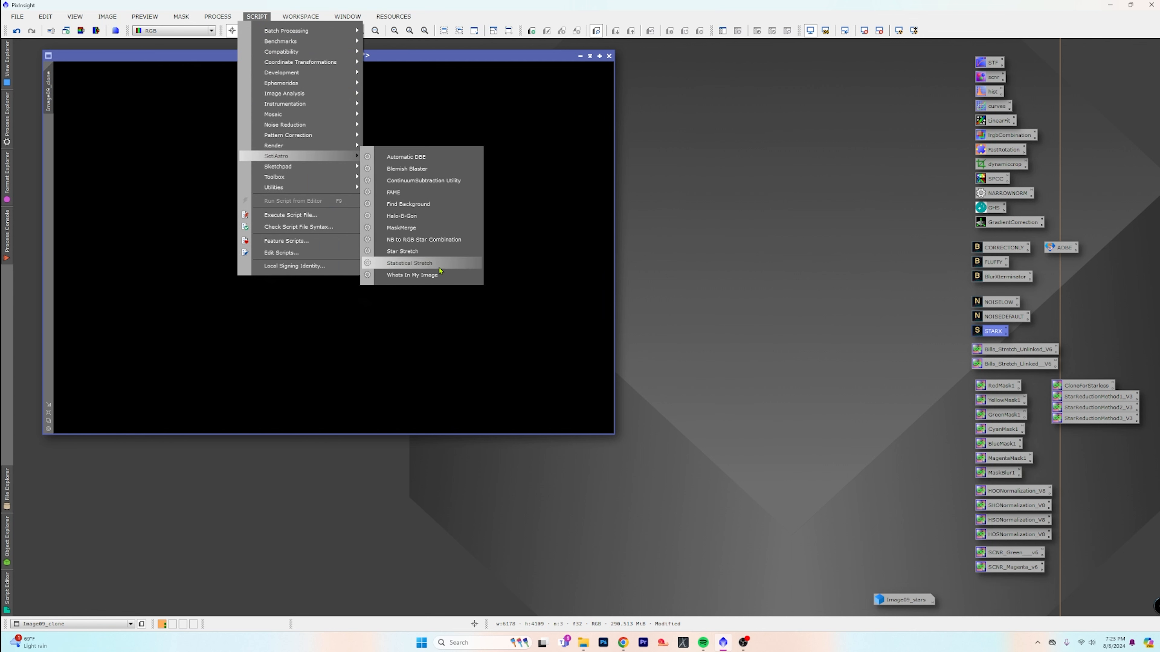
{"action": "left_click", "coordinate": [450, 267]}
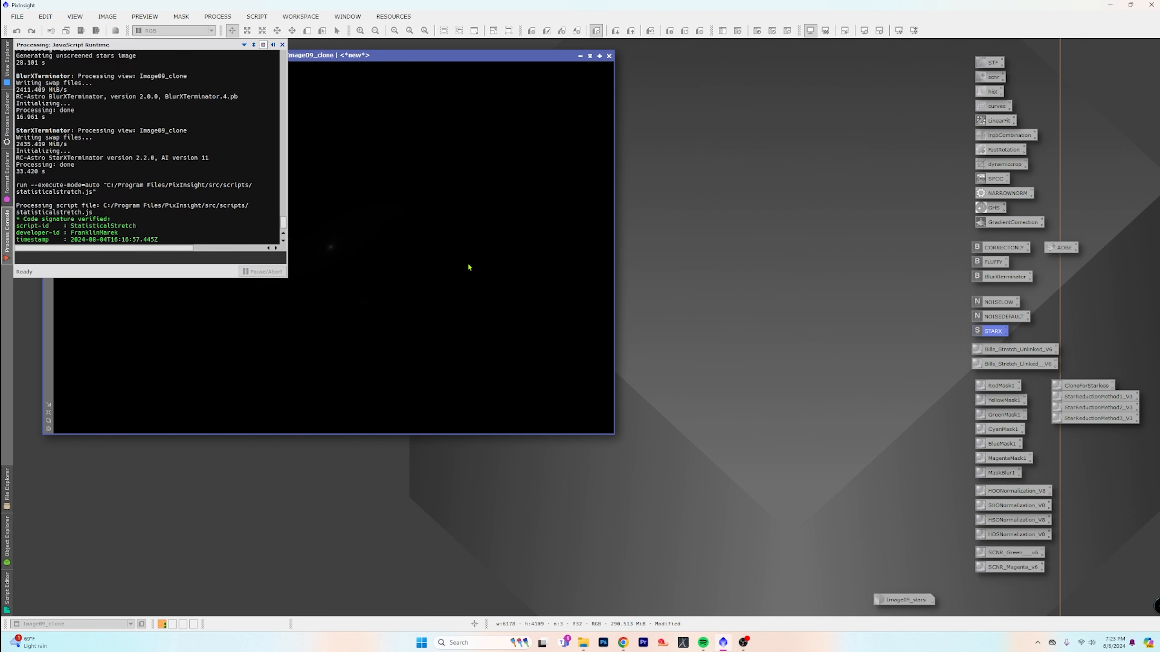
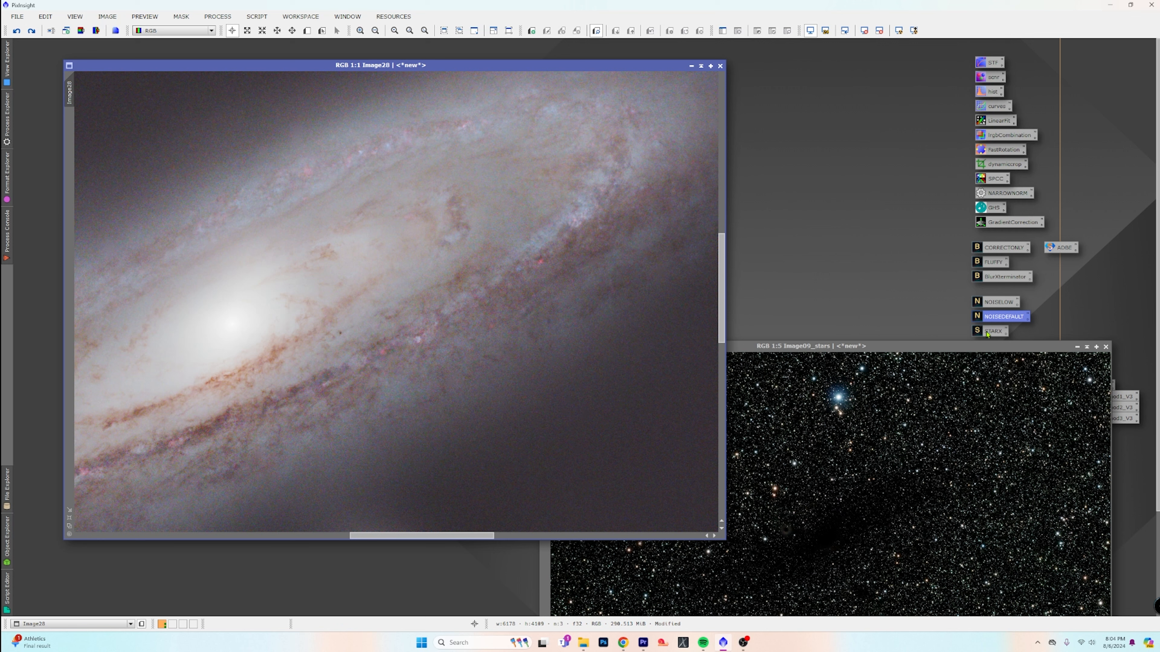
Shift the Image09_stars window clear of the process icons and denoise Image28 with the NOISEDEFAULT preset, checking the galaxy result
{"action": "left_click_drag", "start_coordinate": [969, 341], "coordinate": [956, 389]}
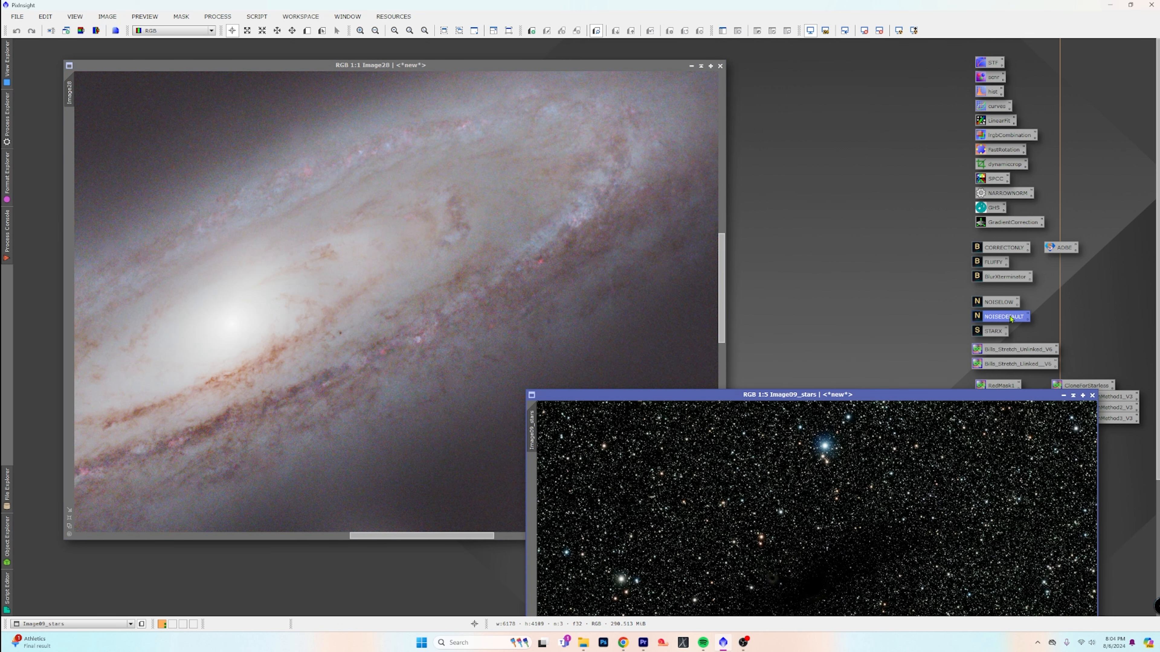
{"action": "left_click_drag", "start_coordinate": [1011, 318], "coordinate": [296, 254]}
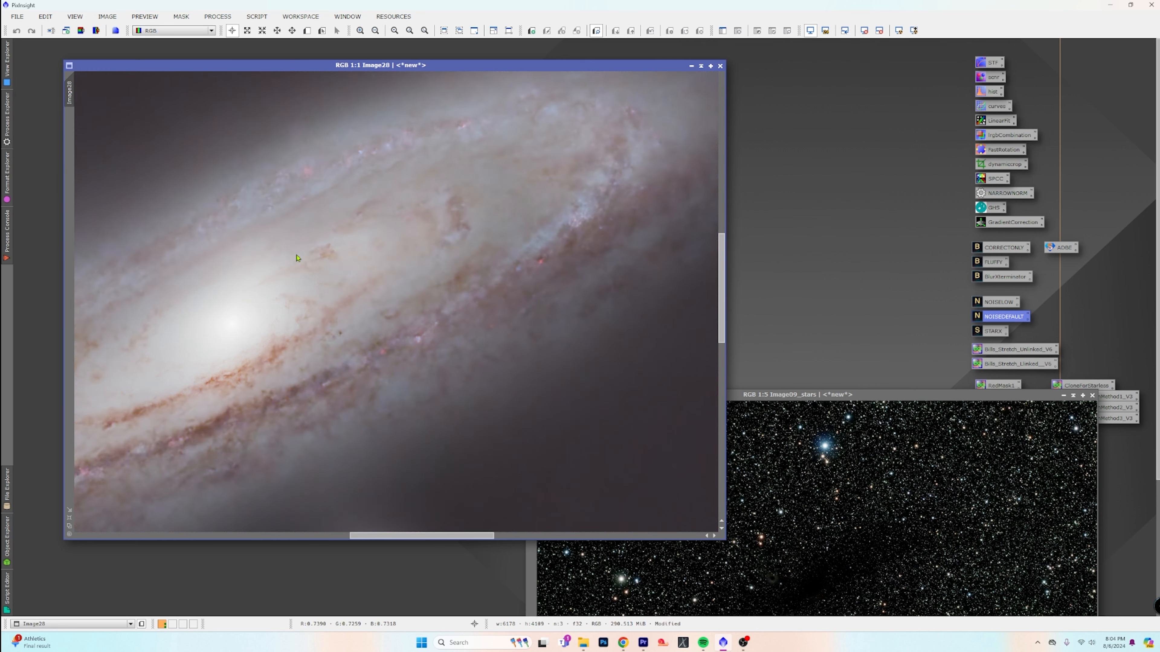
{"action": "scroll", "coordinate": [412, 322], "scroll_direction": "down", "scroll_amount": 1}
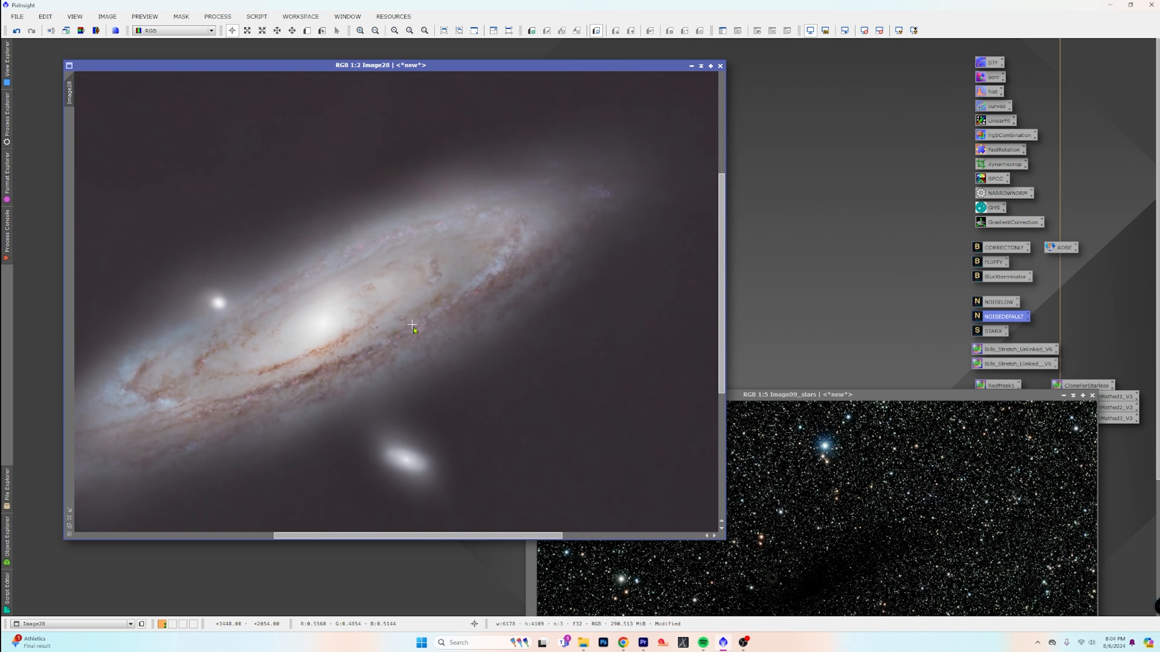
{"action": "scroll", "coordinate": [413, 324], "scroll_direction": "down", "scroll_amount": 1}
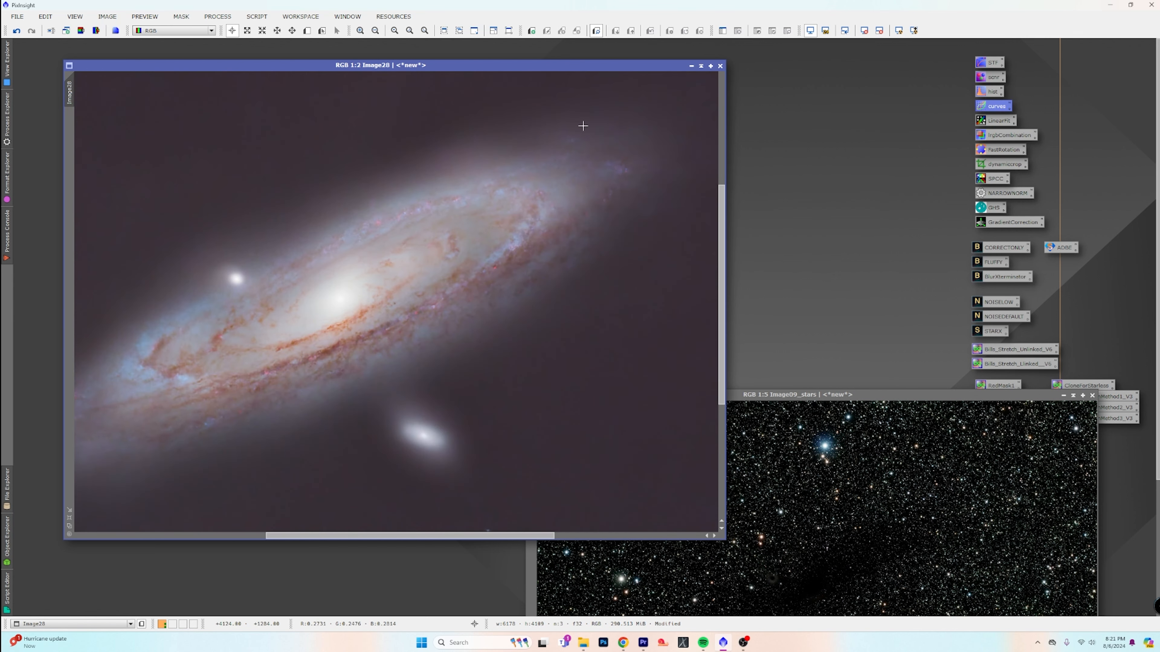
Move the Image09_stars window up beside the galaxy and inspect the starless Image28's core, dust lanes and background
{"action": "left_click_drag", "start_coordinate": [832, 400], "coordinate": [821, 116]}
{"action": "left_click", "coordinate": [323, 300]}
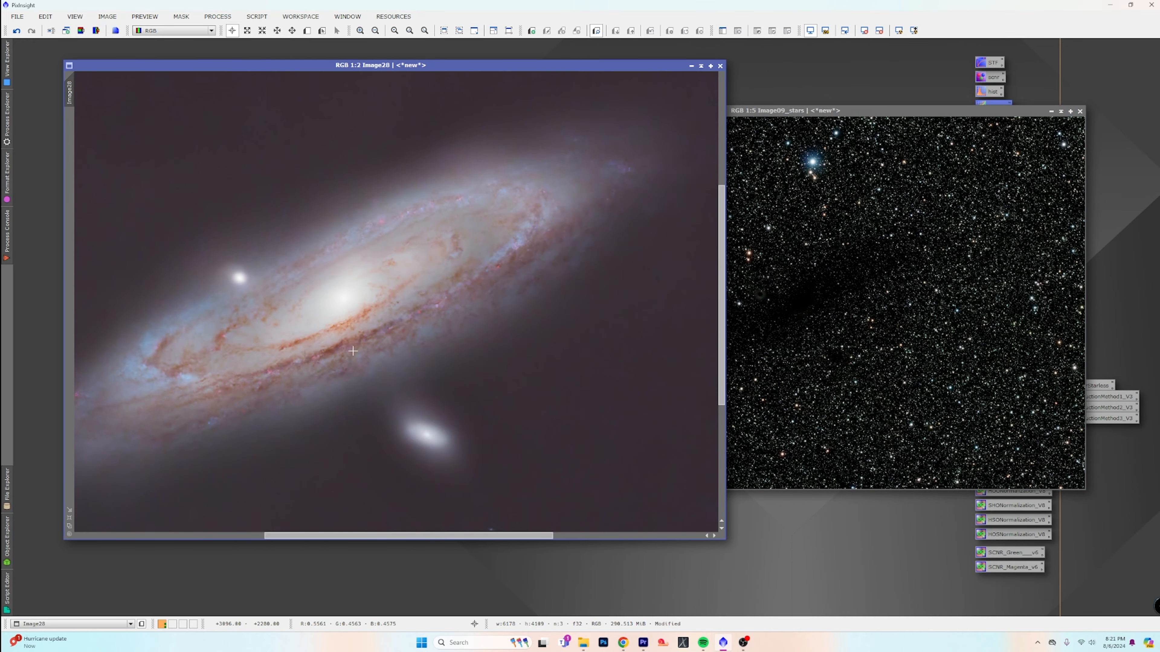
{"action": "scroll", "coordinate": [371, 334], "scroll_direction": "up", "scroll_amount": 1}
{"action": "scroll", "coordinate": [407, 344], "scroll_direction": "down", "scroll_amount": 2}
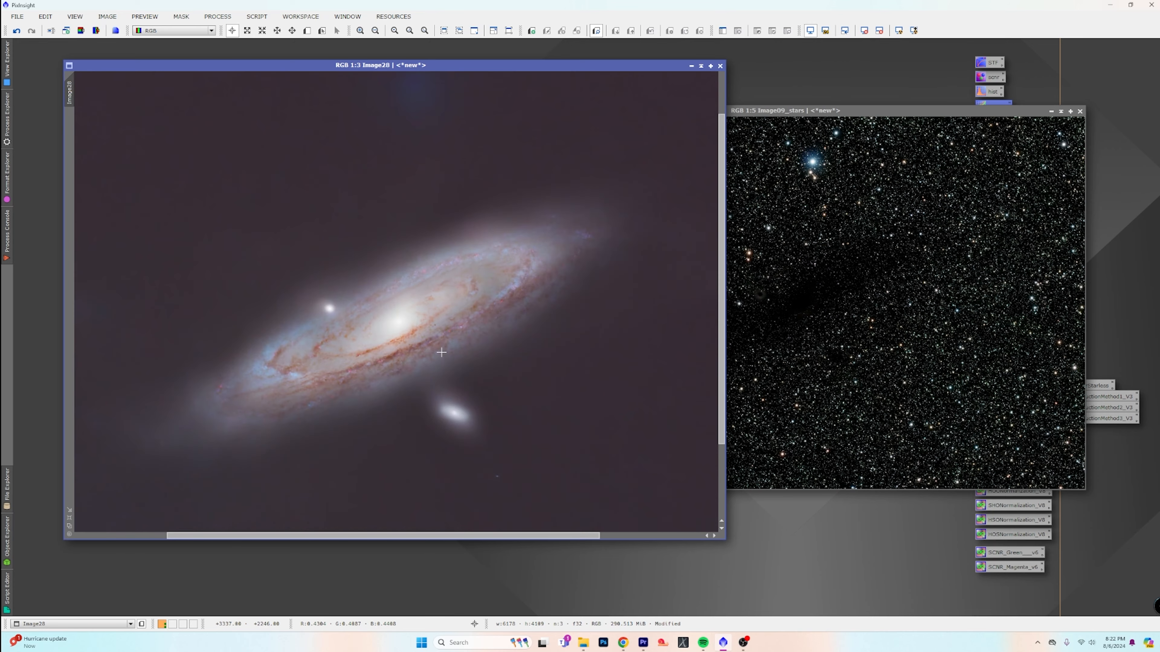
{"action": "scroll", "coordinate": [441, 353], "scroll_direction": "up", "scroll_amount": 1}
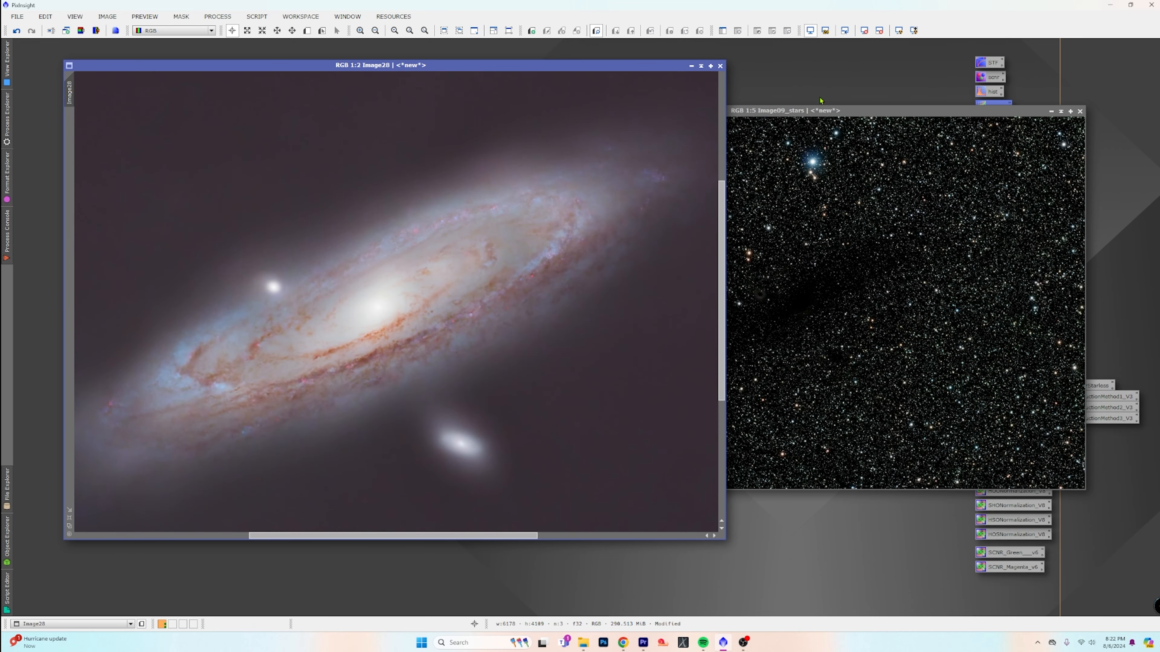
Iconize Image28, place its icon below the working area and reposition the Image09_stars window on the cleared workspace
{"action": "left_click", "coordinate": [802, 112]}
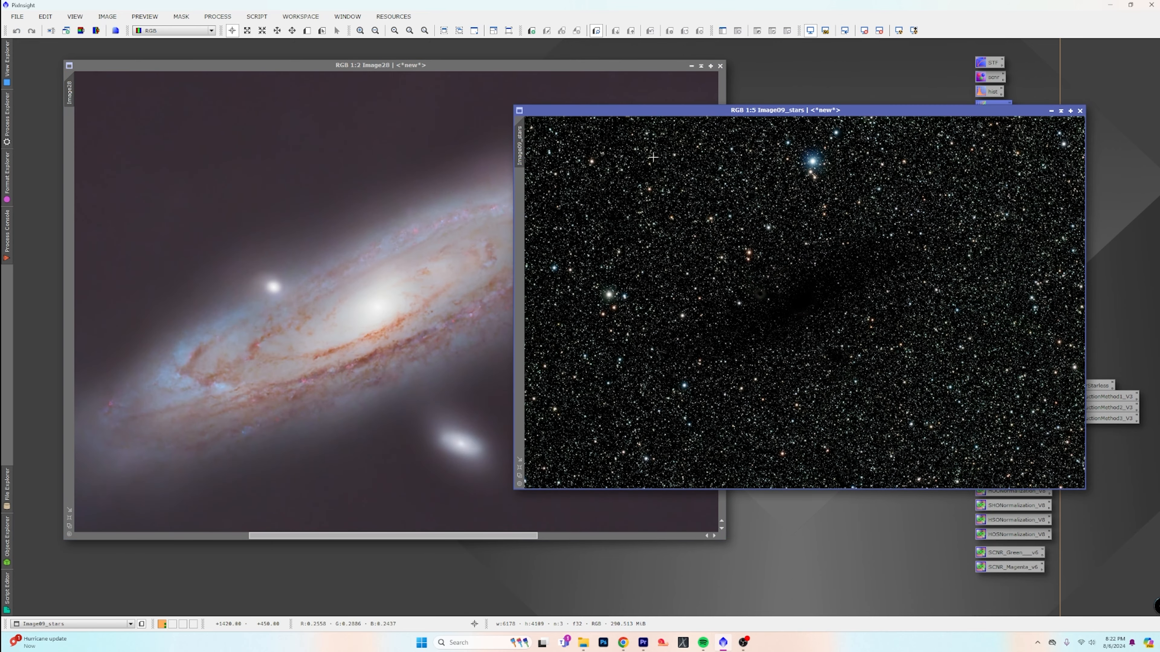
{"action": "left_click", "coordinate": [691, 66]}
{"action": "left_click_drag", "start_coordinate": [634, 115], "coordinate": [301, 85]}
{"action": "left_click_drag", "start_coordinate": [417, 307], "coordinate": [560, 506]}
Remove the green cast from Image09_stars with the SCNR_Green process and check the star colours up close
{"action": "scroll", "coordinate": [596, 330], "scroll_direction": "up", "scroll_amount": 7}
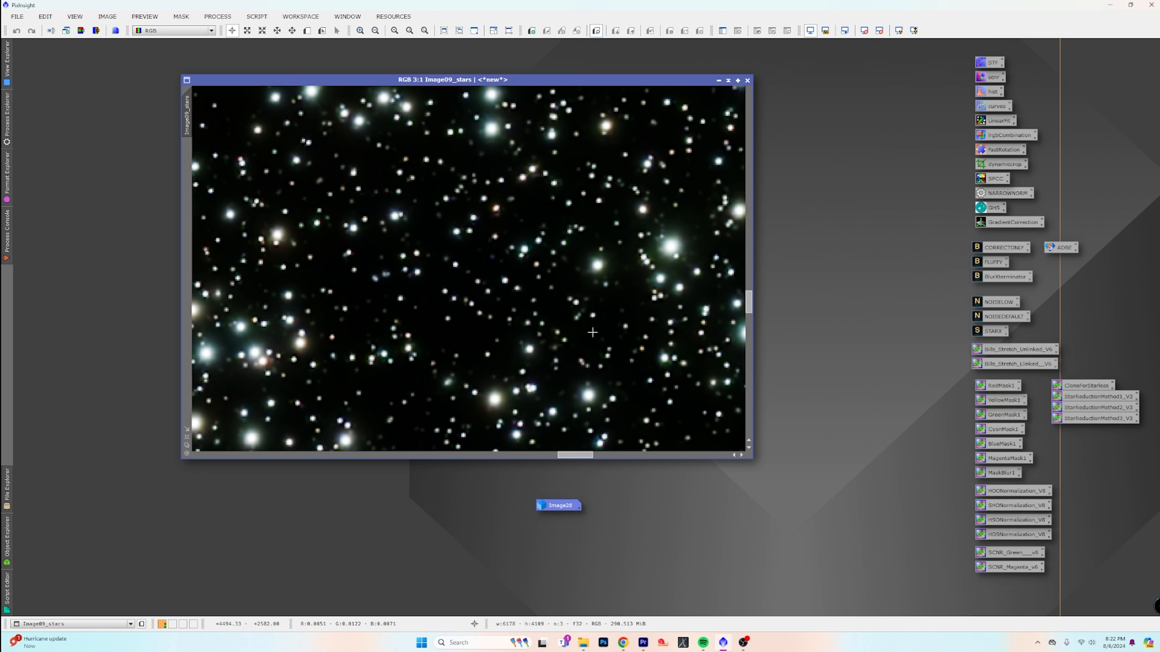
{"action": "scroll", "coordinate": [590, 333], "scroll_direction": "down", "scroll_amount": 1}
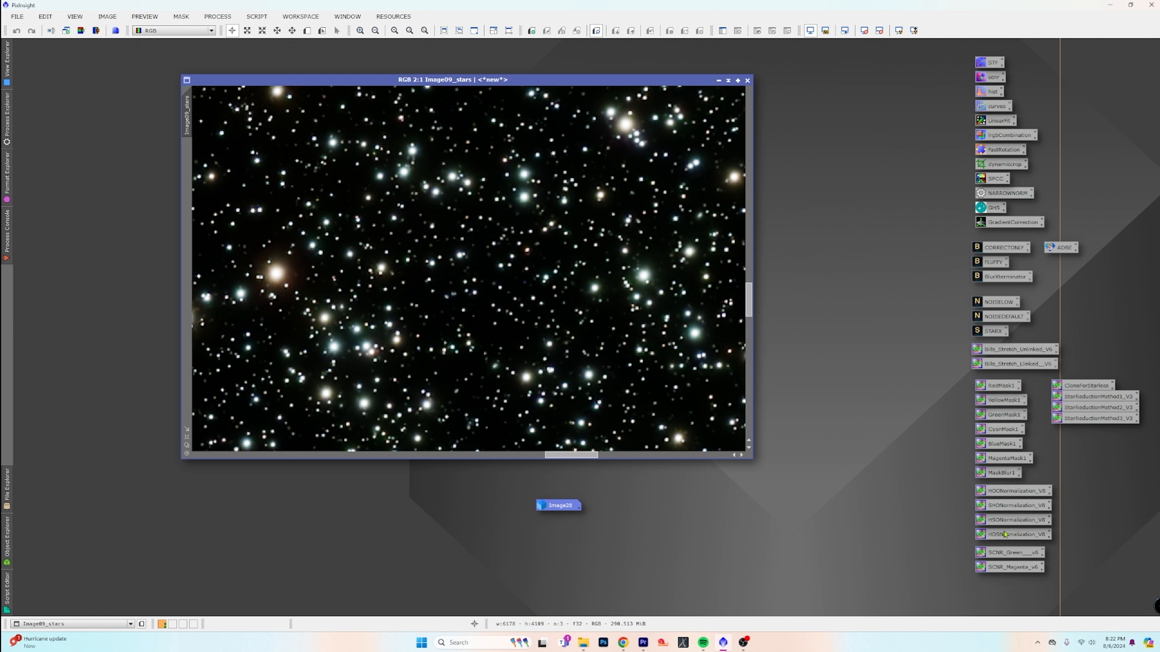
{"action": "left_click_drag", "start_coordinate": [1013, 555], "coordinate": [471, 298]}
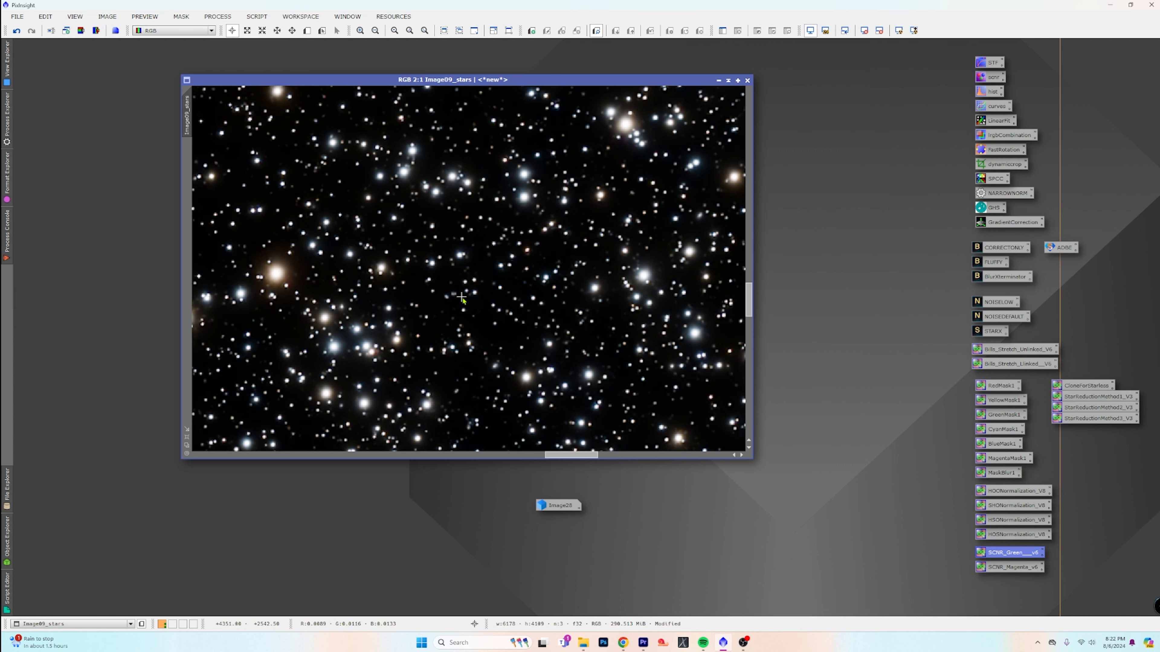
{"action": "scroll", "coordinate": [470, 303], "scroll_direction": "up", "scroll_amount": 2}
{"action": "scroll", "coordinate": [468, 300], "scroll_direction": "down", "scroll_amount": 1}
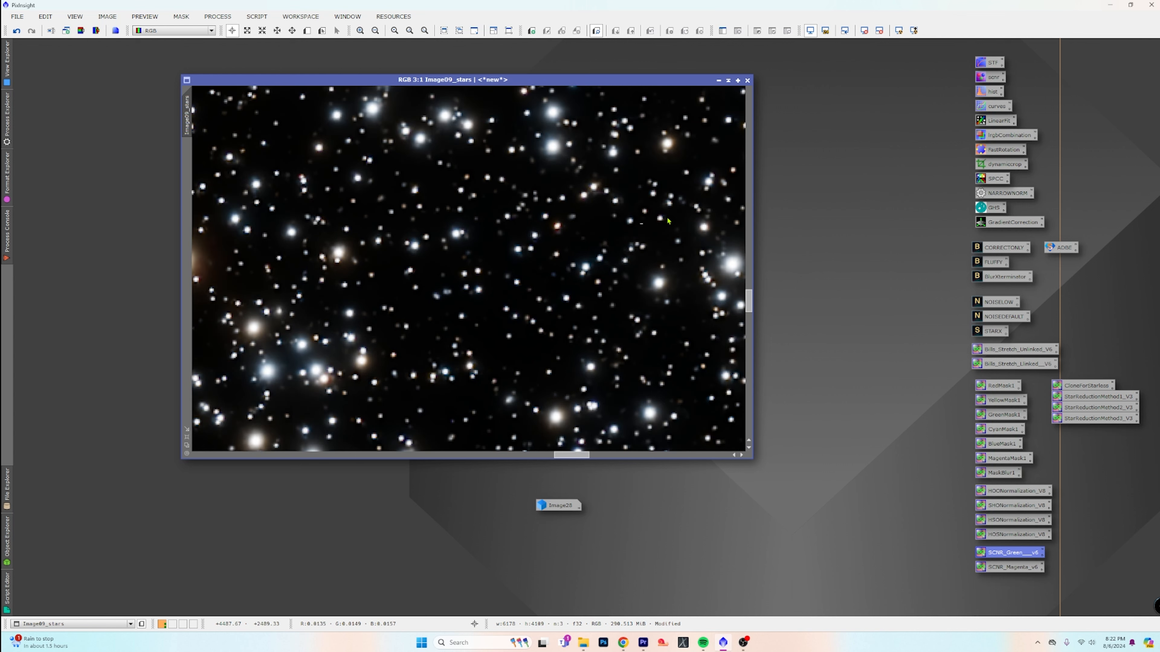
Boost the saturation of Image09_stars with CurvesTransformation, using a real-time preview and a curve point at input 0.42424, output 0.67505
{"action": "double_click", "coordinate": [996, 106]}
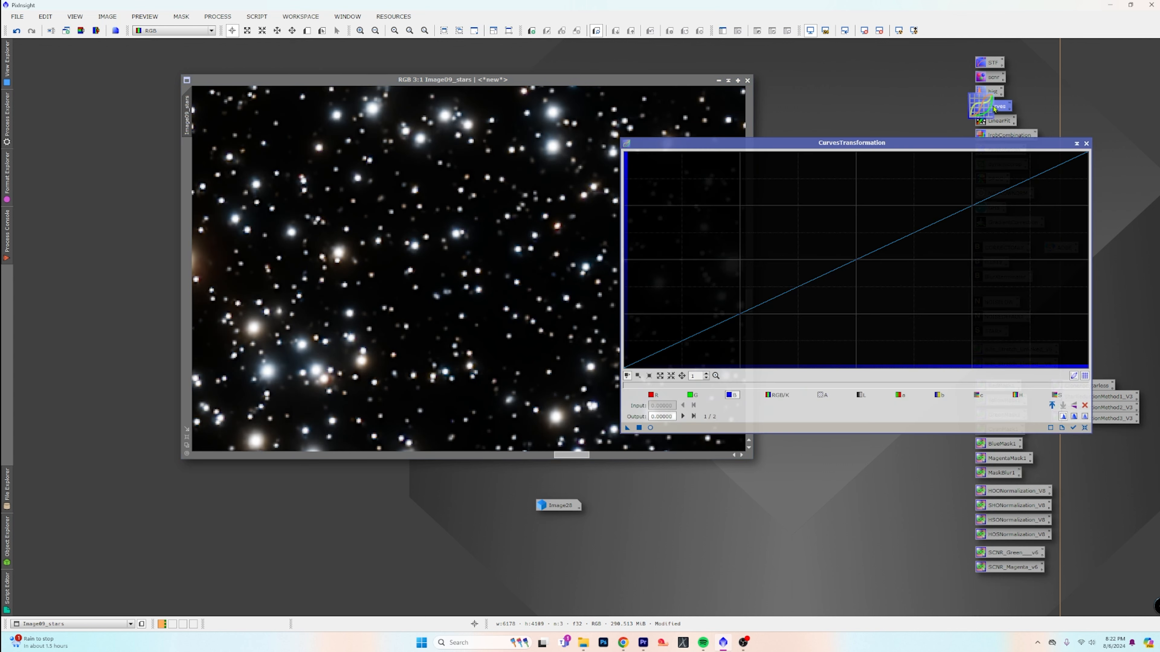
{"action": "left_click", "coordinate": [649, 427]}
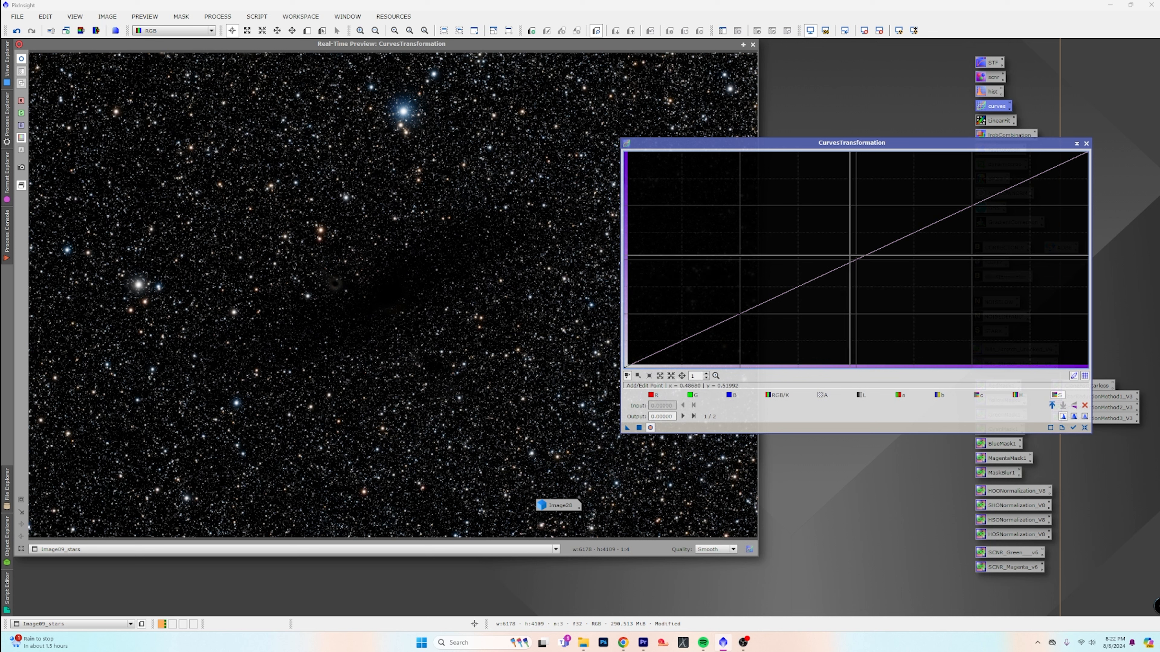
{"action": "left_click", "coordinate": [854, 260]}
{"action": "left_click_drag", "start_coordinate": [854, 260], "coordinate": [820, 222]}
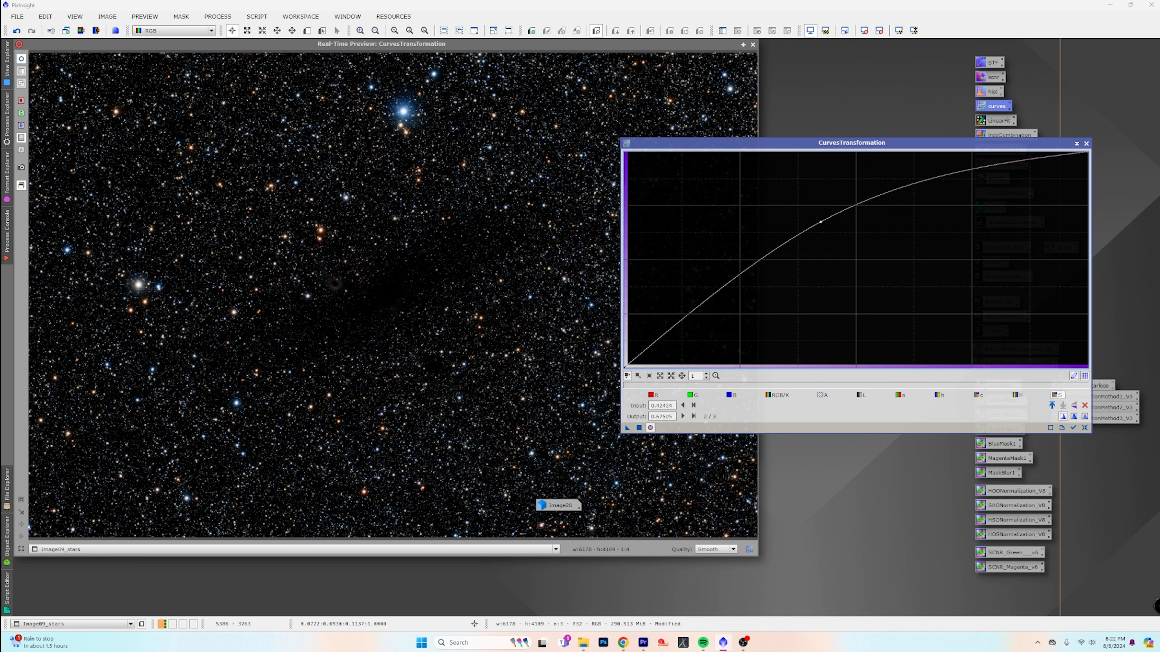
{"action": "left_click", "coordinate": [639, 427]}
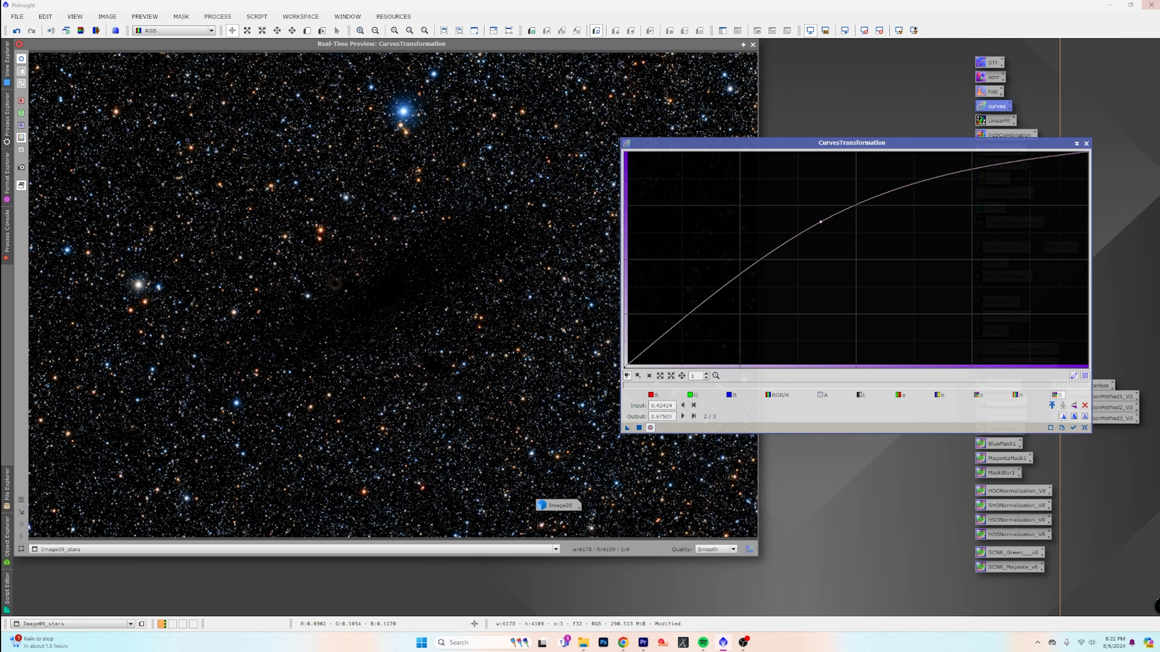
{"action": "left_click", "coordinate": [1086, 144]}
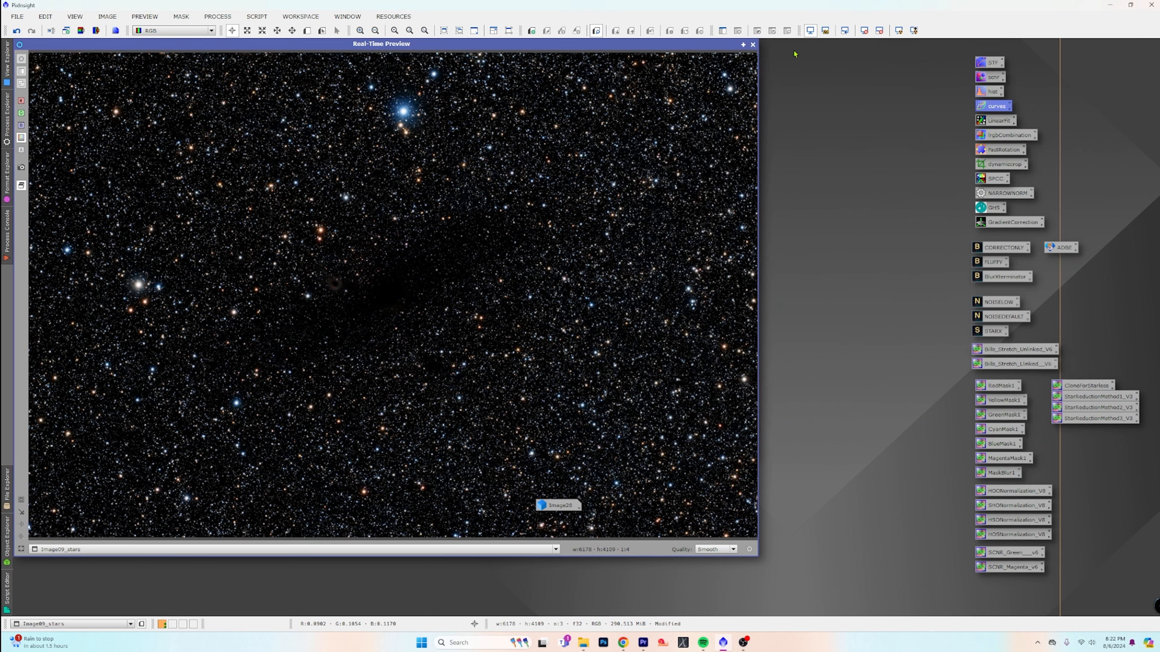
{"action": "left_click", "coordinate": [752, 45]}
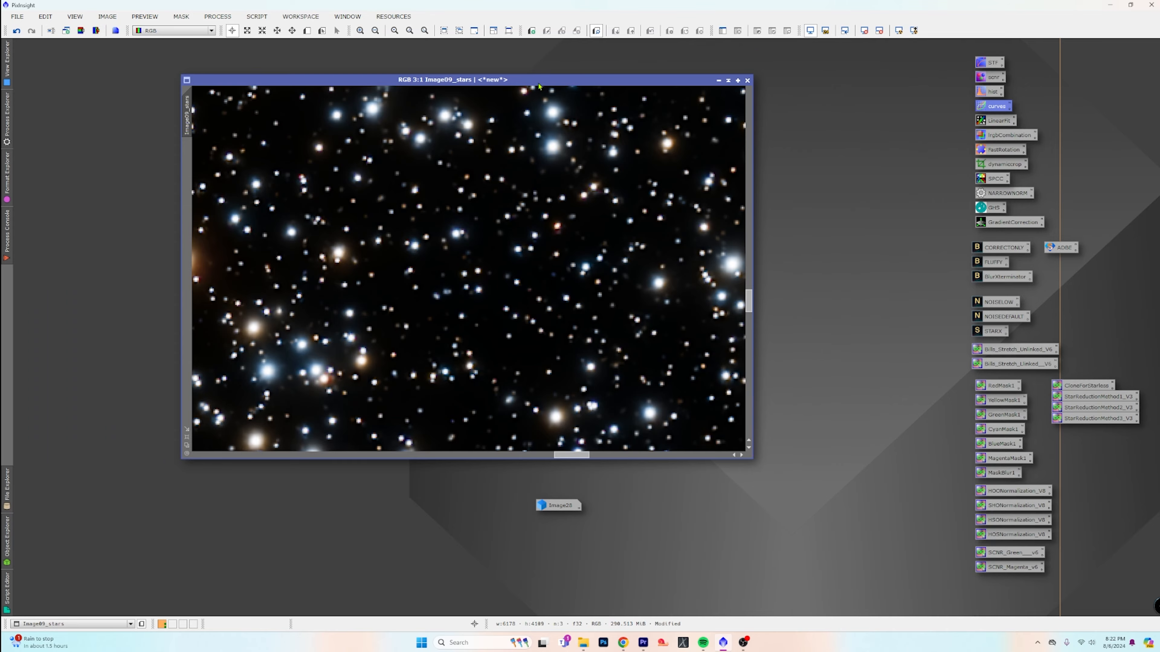
Zoom Image09_stars out to the full frame, restore Image28 and arrange its window below the stars window's title
{"action": "scroll", "coordinate": [562, 208], "scroll_direction": "down", "scroll_amount": 10}
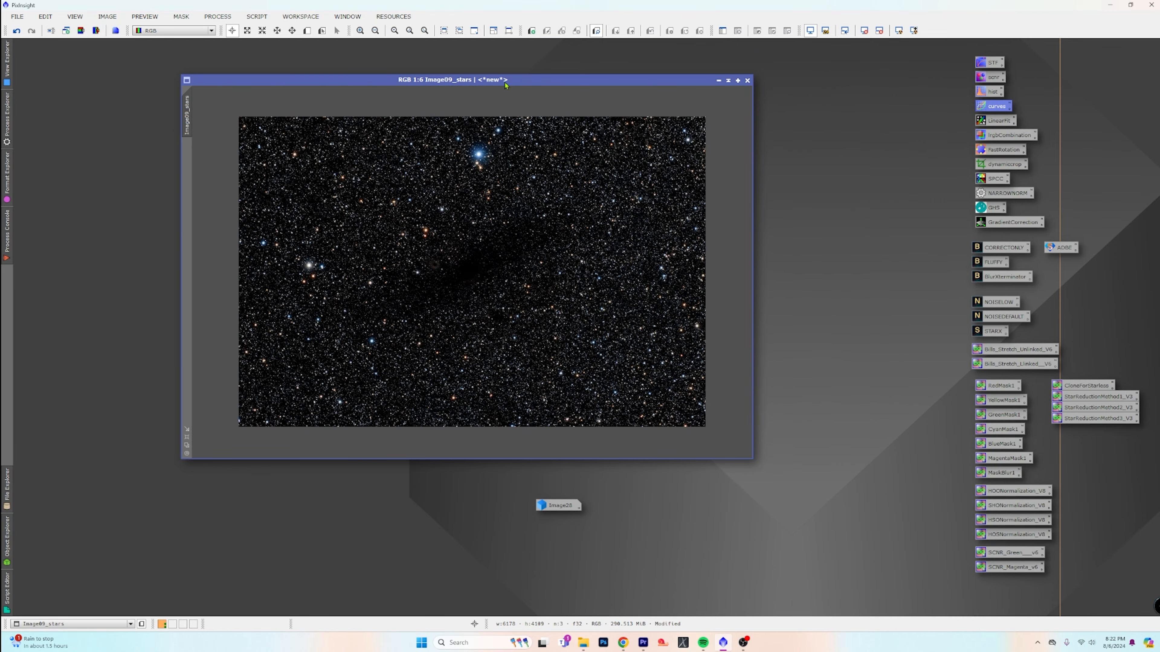
{"action": "scroll", "coordinate": [558, 215], "scroll_direction": "down", "scroll_amount": 1}
{"action": "double_click", "coordinate": [558, 505]}
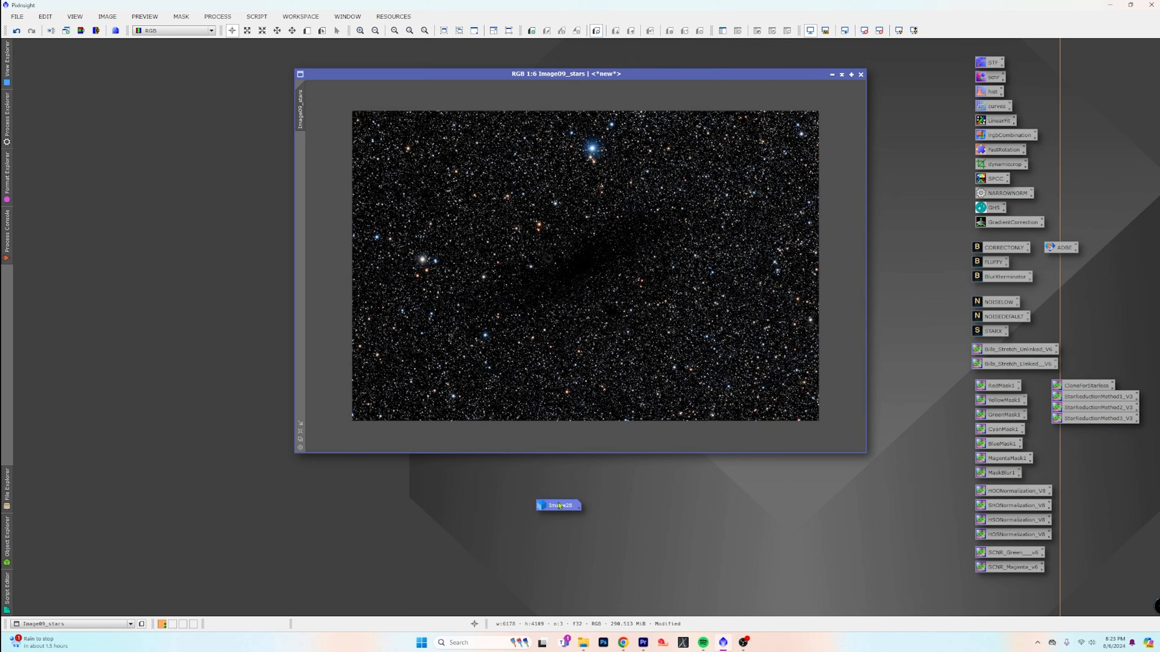
{"action": "scroll", "coordinate": [423, 256], "scroll_direction": "down", "scroll_amount": 2}
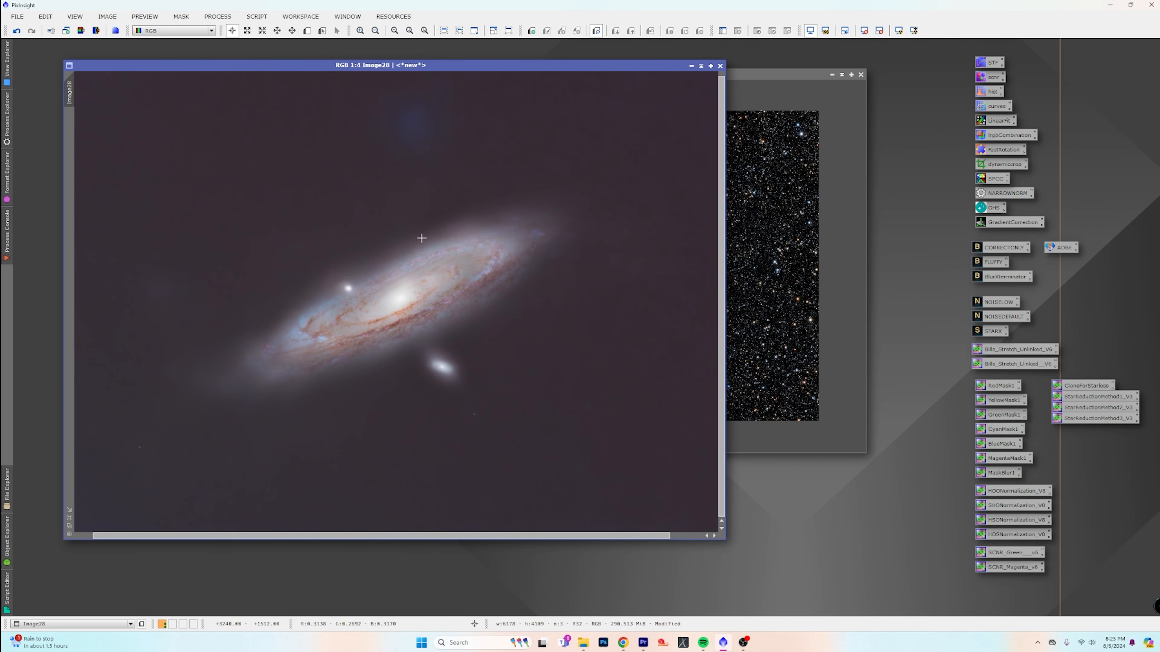
{"action": "left_click_drag", "start_coordinate": [386, 69], "coordinate": [374, 89]}
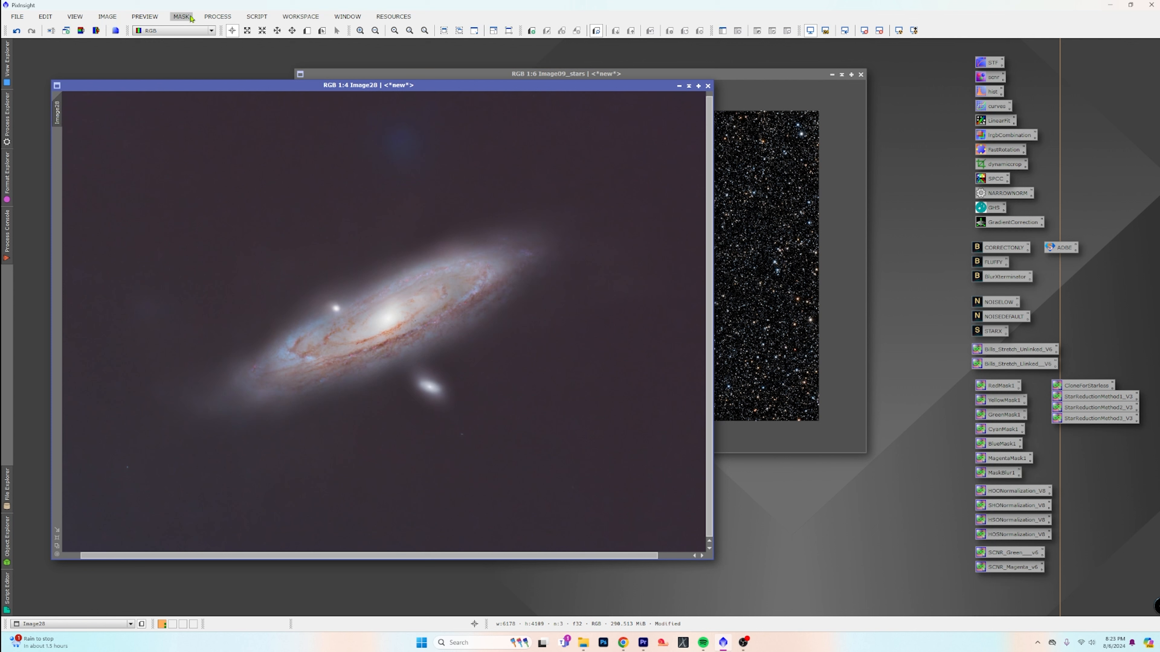
Combine Image28 with Image09_stars using the CombineImages script with the Screen method and both amounts at 1.000
{"action": "left_click", "coordinate": [250, 17]}
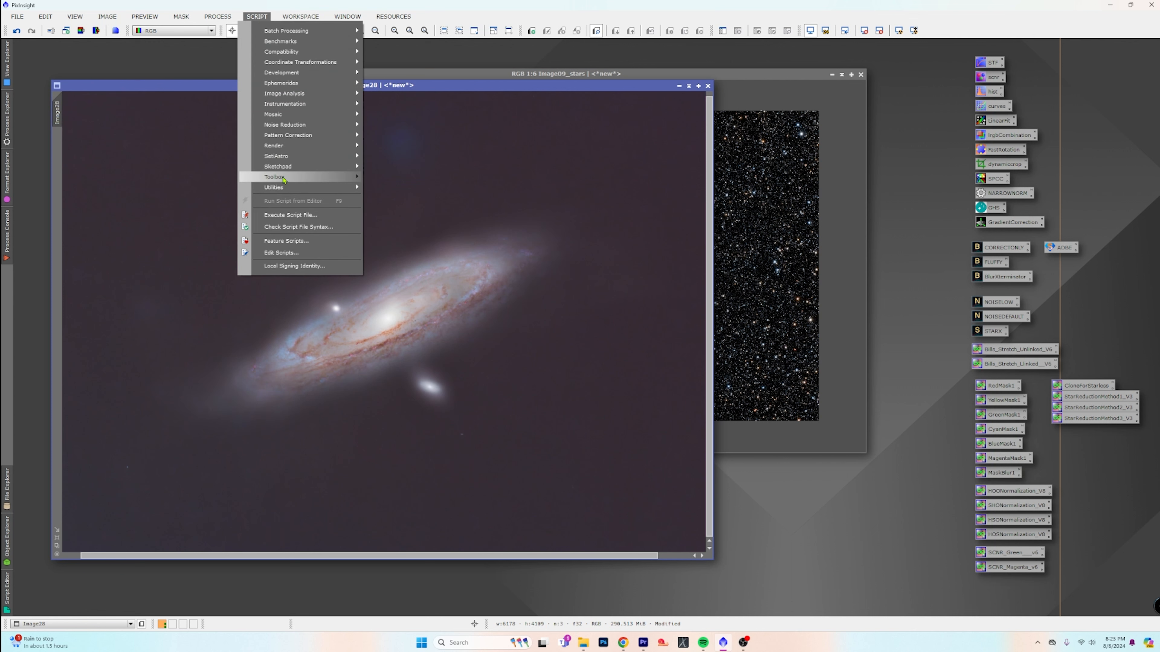
{"action": "mouse_move", "coordinate": [301, 180]}
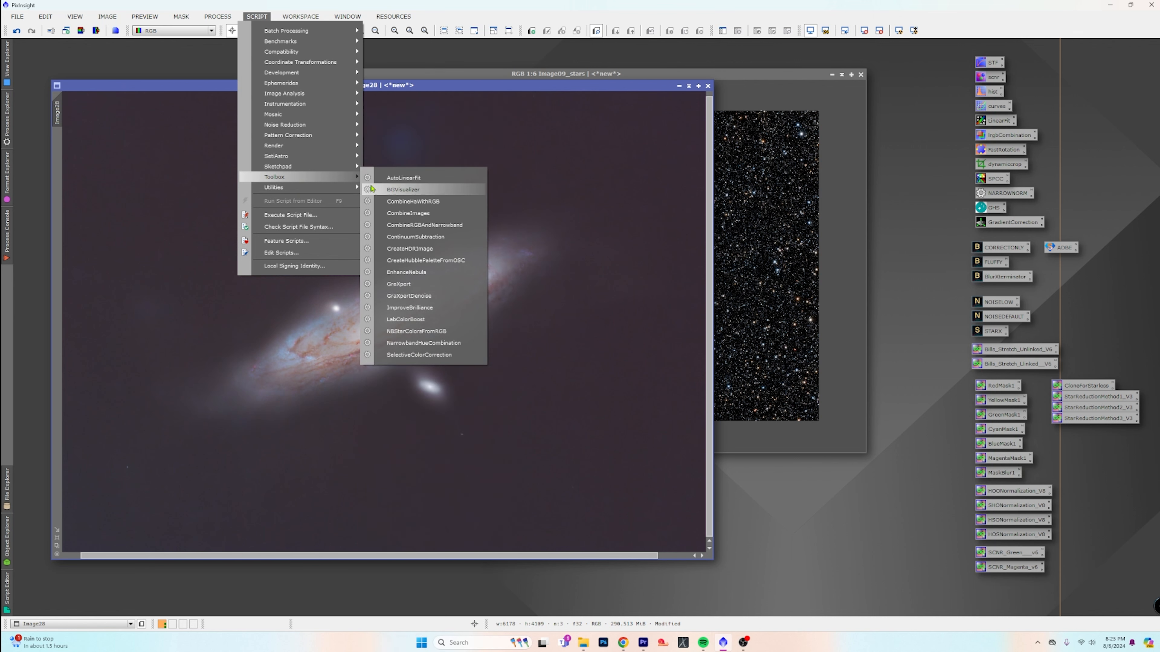
{"action": "left_click", "coordinate": [443, 219]}
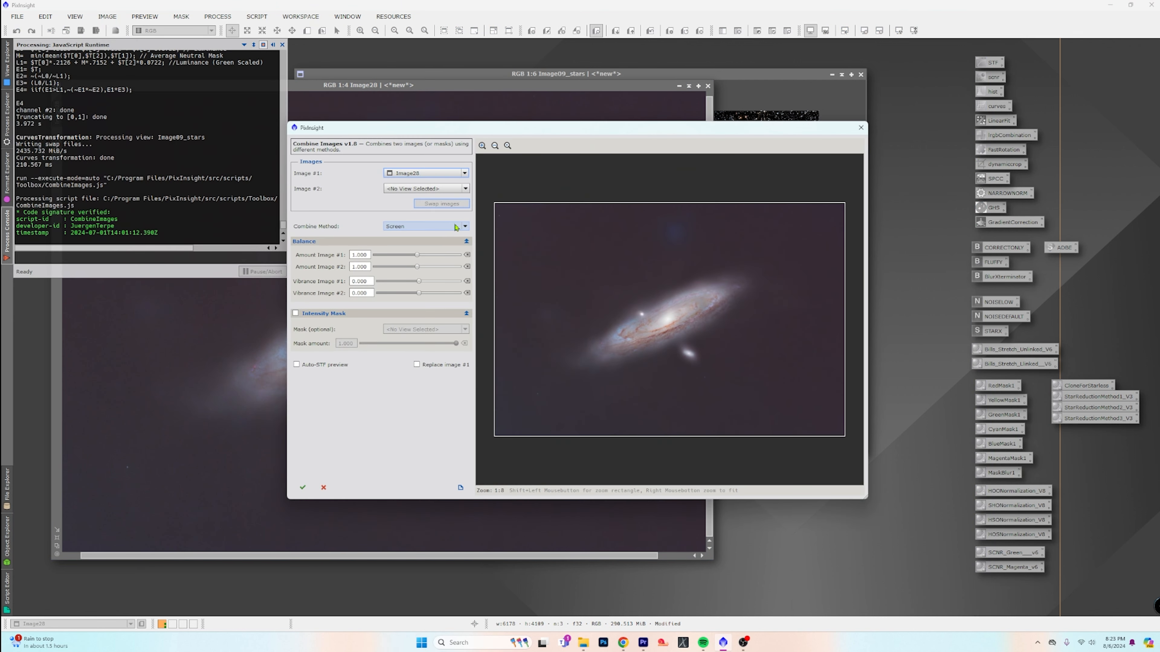
{"action": "left_click", "coordinate": [465, 189]}
{"action": "left_click", "coordinate": [448, 206]}
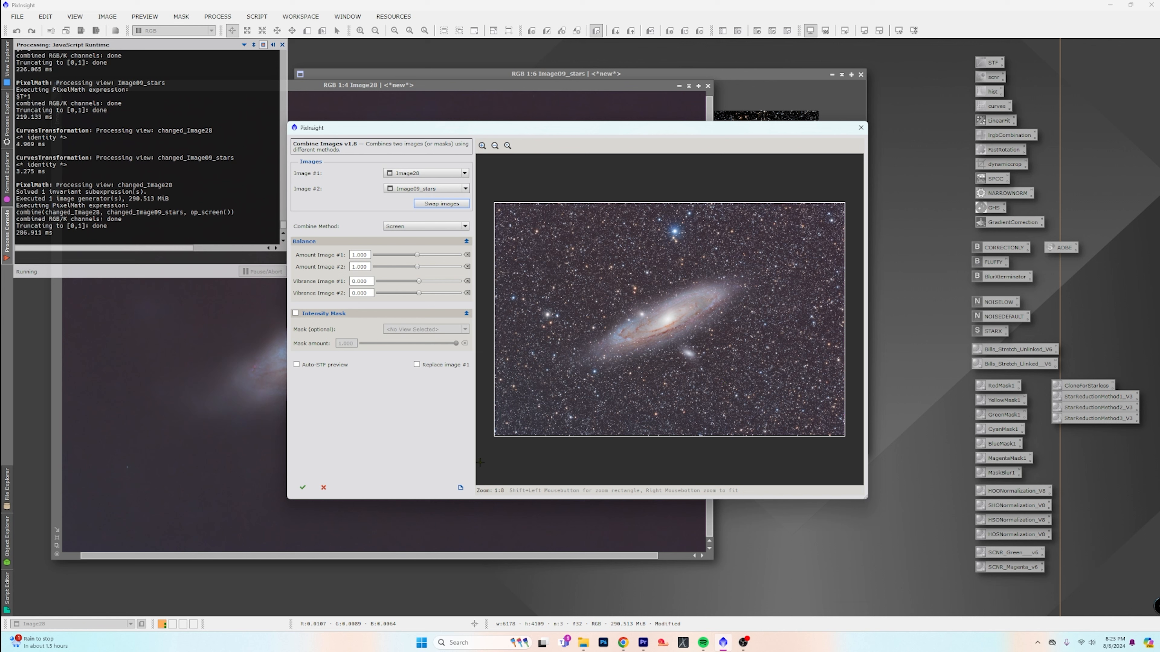
{"action": "left_click", "coordinate": [302, 488]}
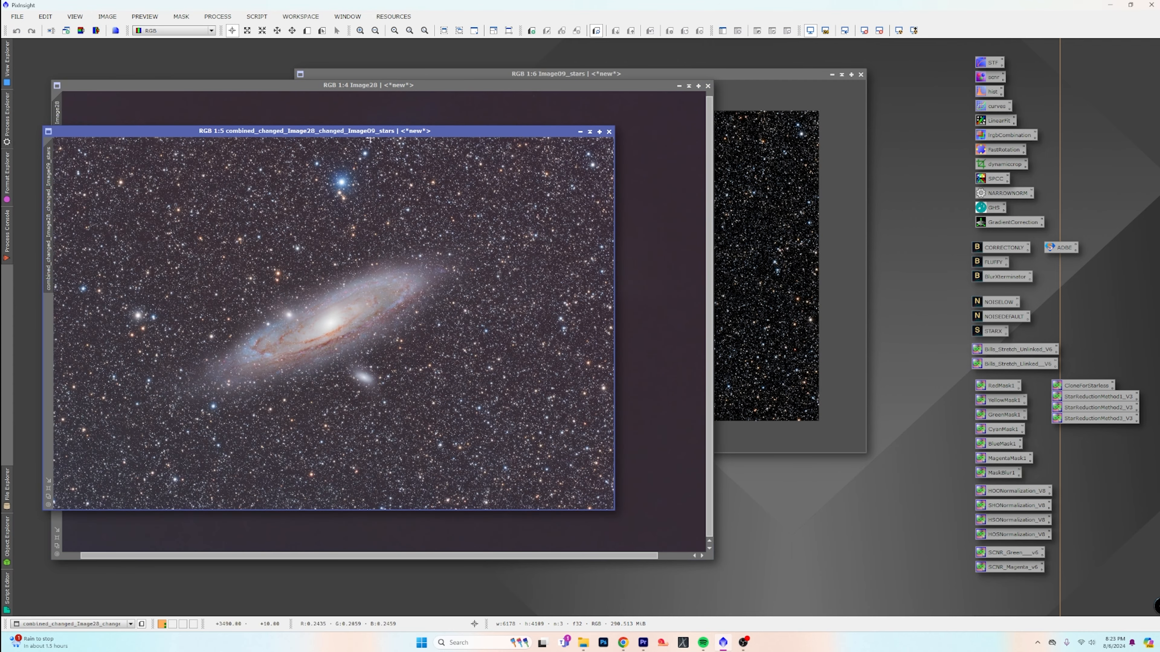
Reposition and enlarge the combined image's window, and inspect the galaxy, its companions and the stars at several magnifications
{"action": "left_click_drag", "start_coordinate": [359, 132], "coordinate": [499, 101]}
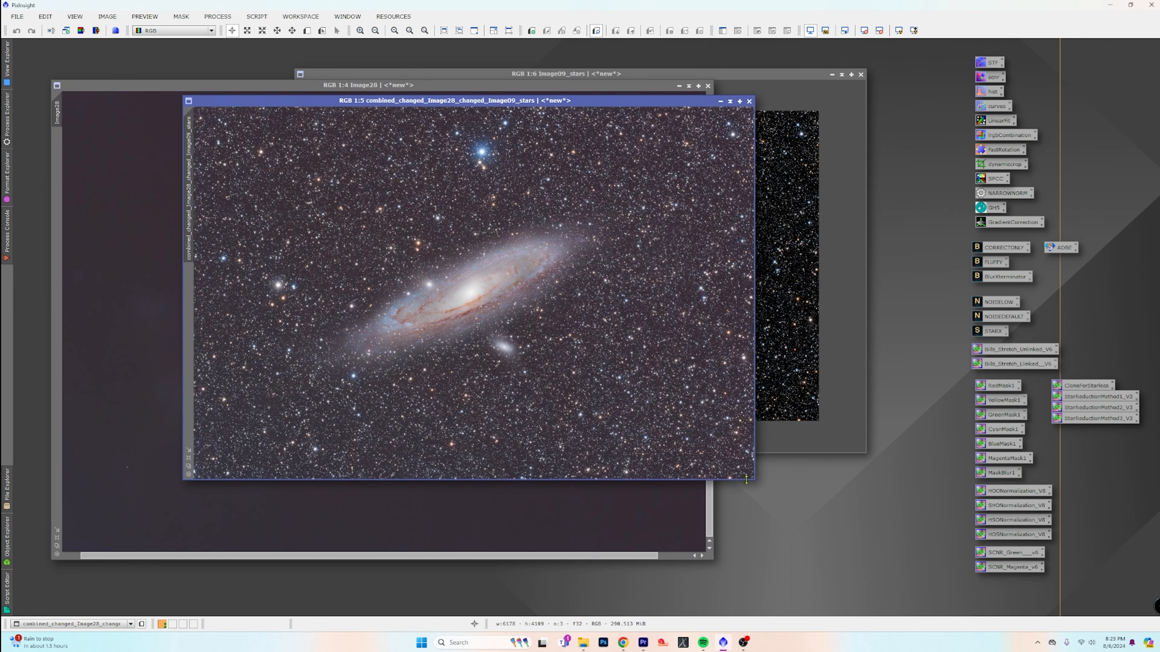
{"action": "left_click_drag", "start_coordinate": [754, 479], "coordinate": [871, 600]}
{"action": "scroll", "coordinate": [534, 415], "scroll_direction": "up", "scroll_amount": 4}
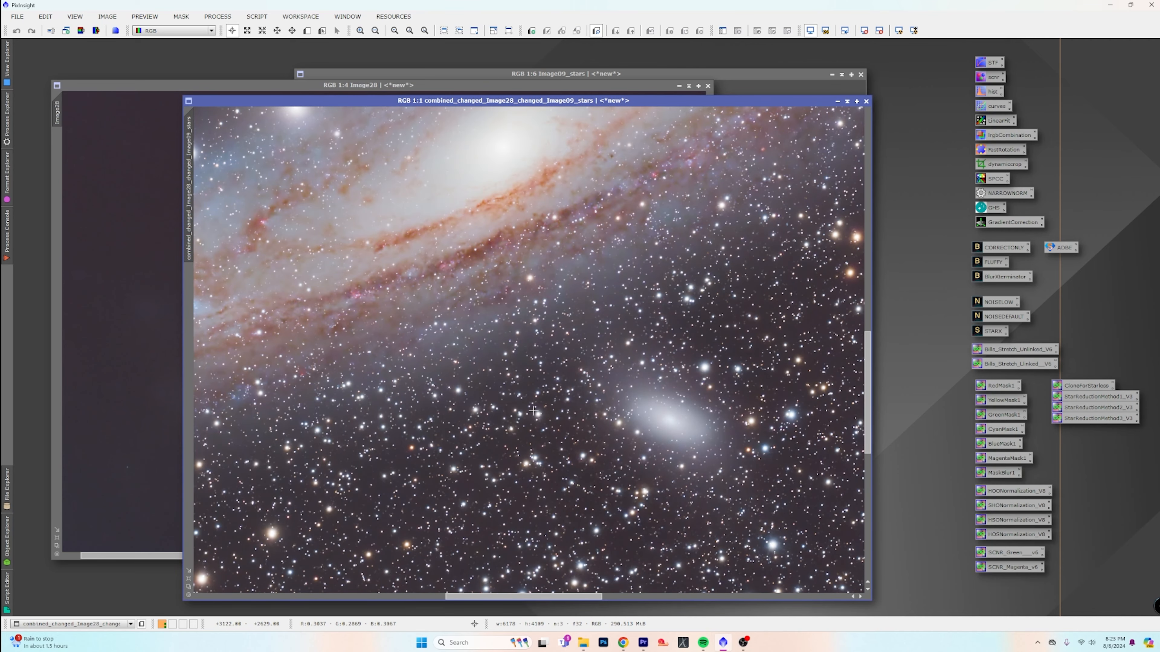
{"action": "scroll", "coordinate": [534, 411], "scroll_direction": "up", "scroll_amount": 3}
{"action": "scroll", "coordinate": [534, 411], "scroll_direction": "down", "scroll_amount": 6}
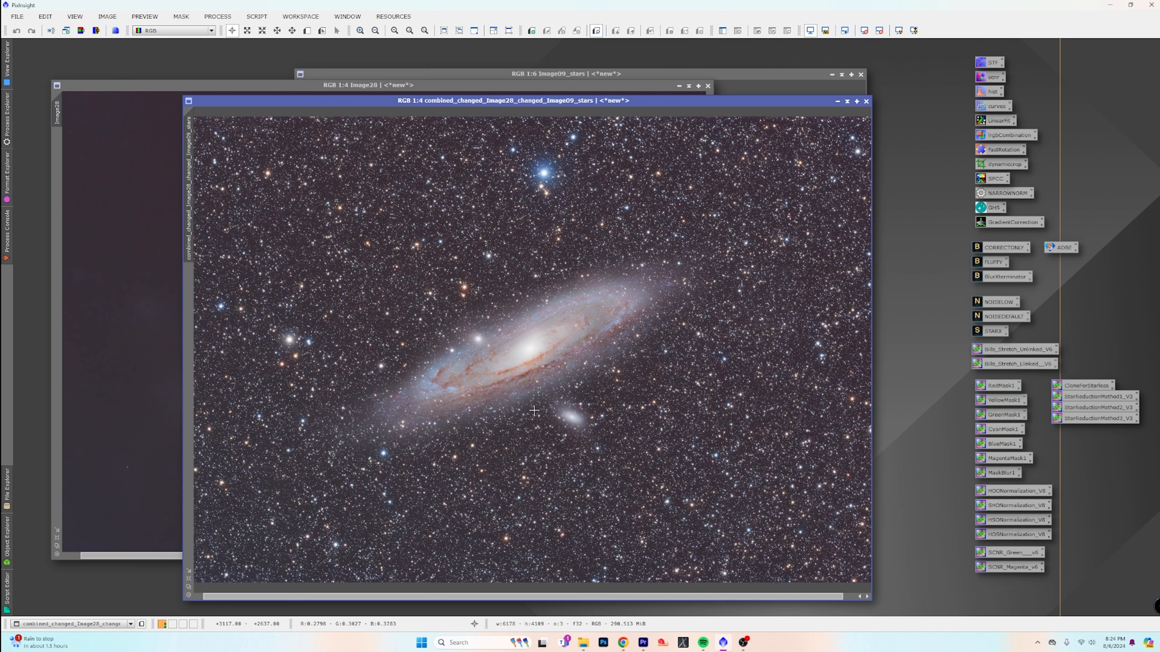
{"action": "scroll", "coordinate": [534, 410], "scroll_direction": "down", "scroll_amount": 1}
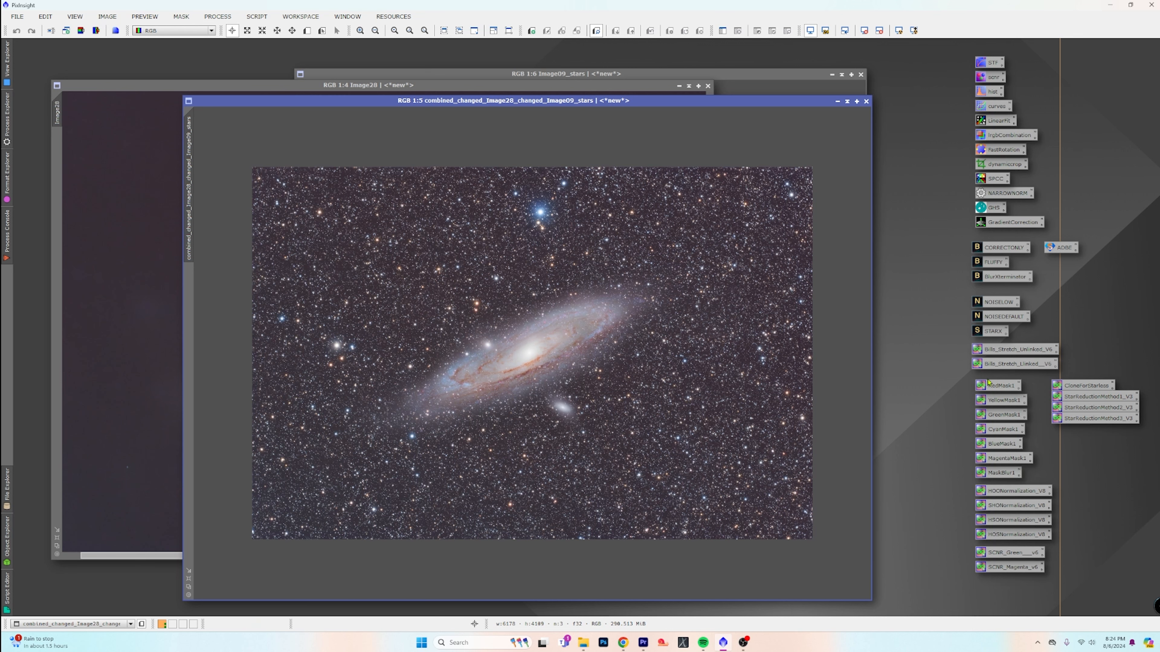
{"action": "scroll", "coordinate": [571, 322], "scroll_direction": "up", "scroll_amount": 3}
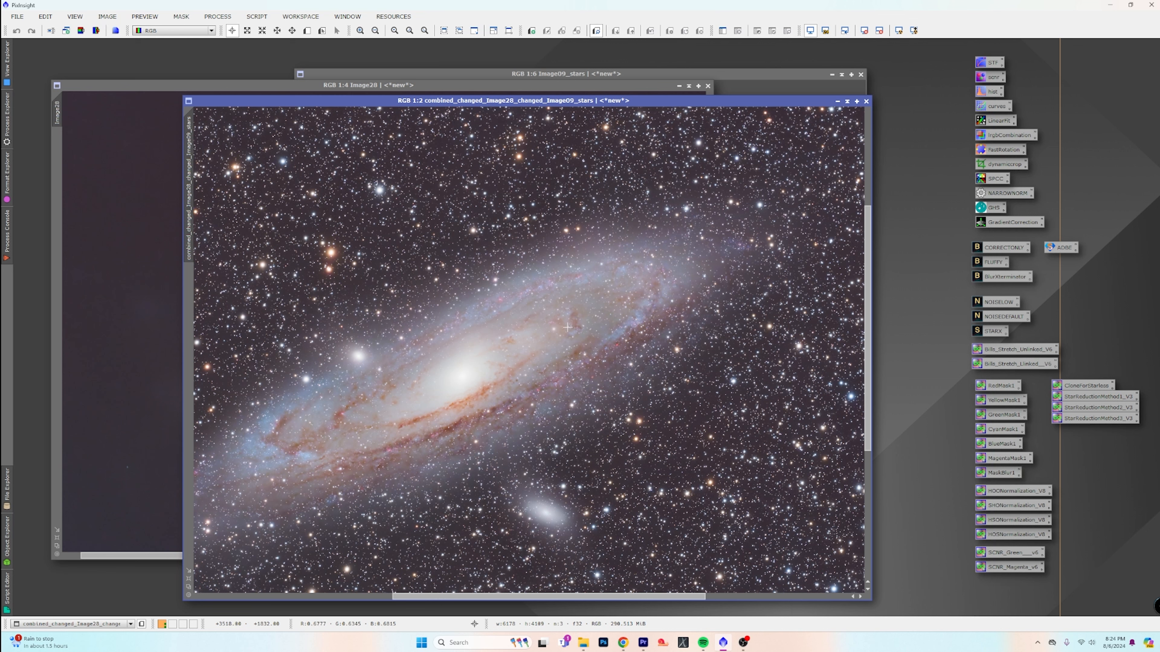
Create a preview of about 618 × 594 pixels over the galaxy's arm beside the core in the combined image, and view it up close
{"action": "left_click", "coordinate": [307, 30]}
{"action": "left_click_drag", "start_coordinate": [505, 273], "coordinate": [642, 405]}
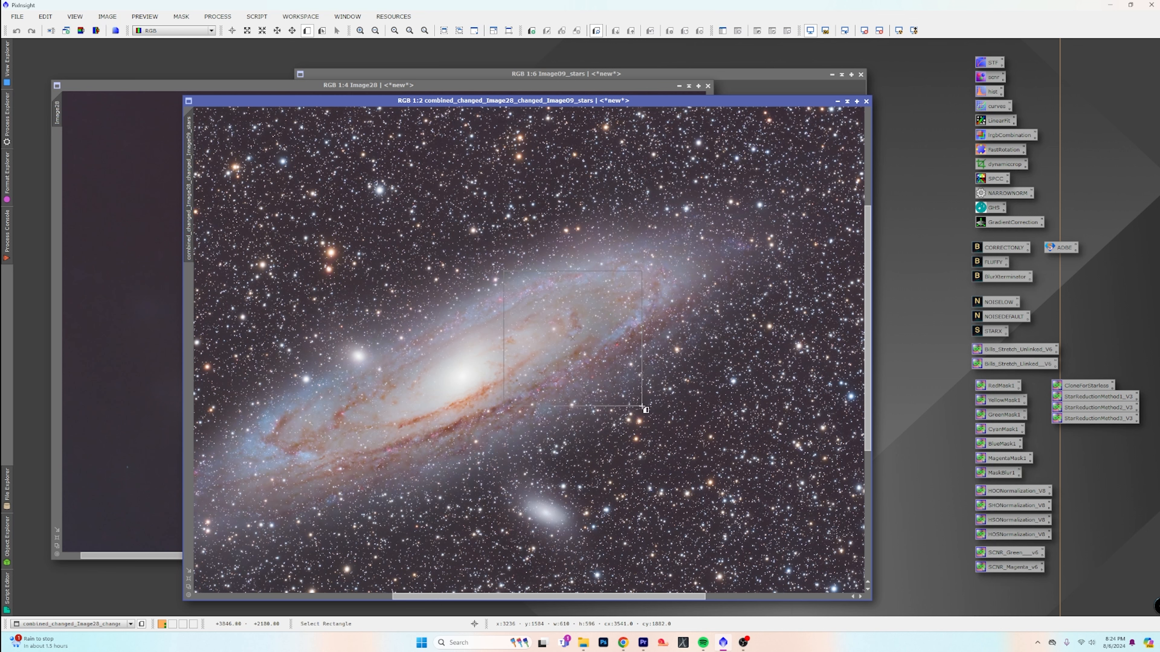
{"action": "left_click", "coordinate": [193, 284]}
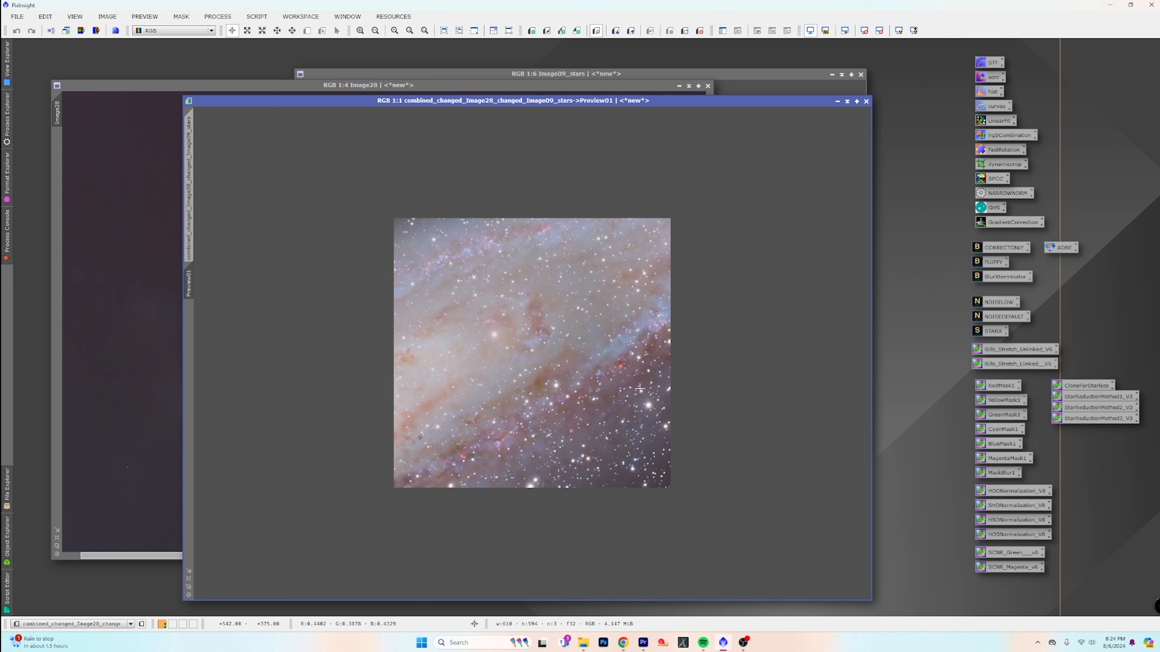
{"action": "scroll", "coordinate": [574, 360], "scroll_direction": "up", "scroll_amount": 1}
{"action": "scroll", "coordinate": [576, 360], "scroll_direction": "down", "scroll_amount": 1}
Test BlurXTerminator on the preview with Sharpen Stars at 0.00 and Sharpen Nonstellar raised to about 0.65
{"action": "double_click", "coordinate": [1003, 277]}
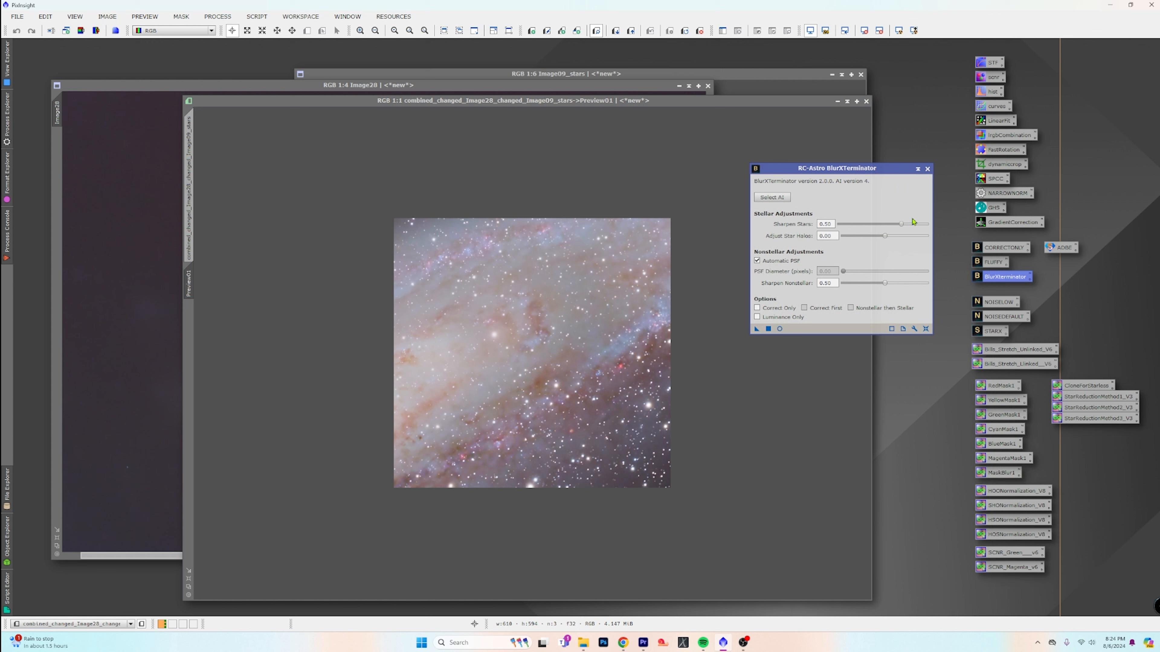
{"action": "left_click_drag", "start_coordinate": [901, 225], "coordinate": [829, 226]}
{"action": "left_click_drag", "start_coordinate": [885, 283], "coordinate": [902, 284]}
{"action": "left_click_drag", "start_coordinate": [756, 329], "coordinate": [558, 356]}
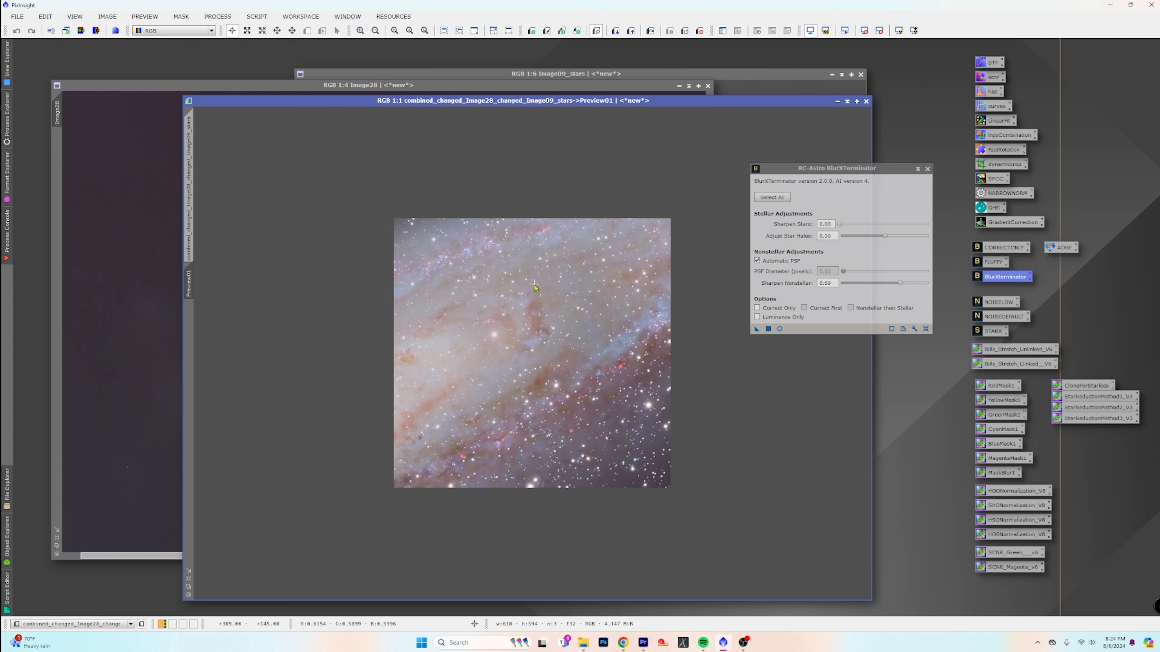
Apply the same BlurXTerminator settings to the full combined image, close the process and delete the preview
{"action": "left_click", "coordinate": [189, 195]}
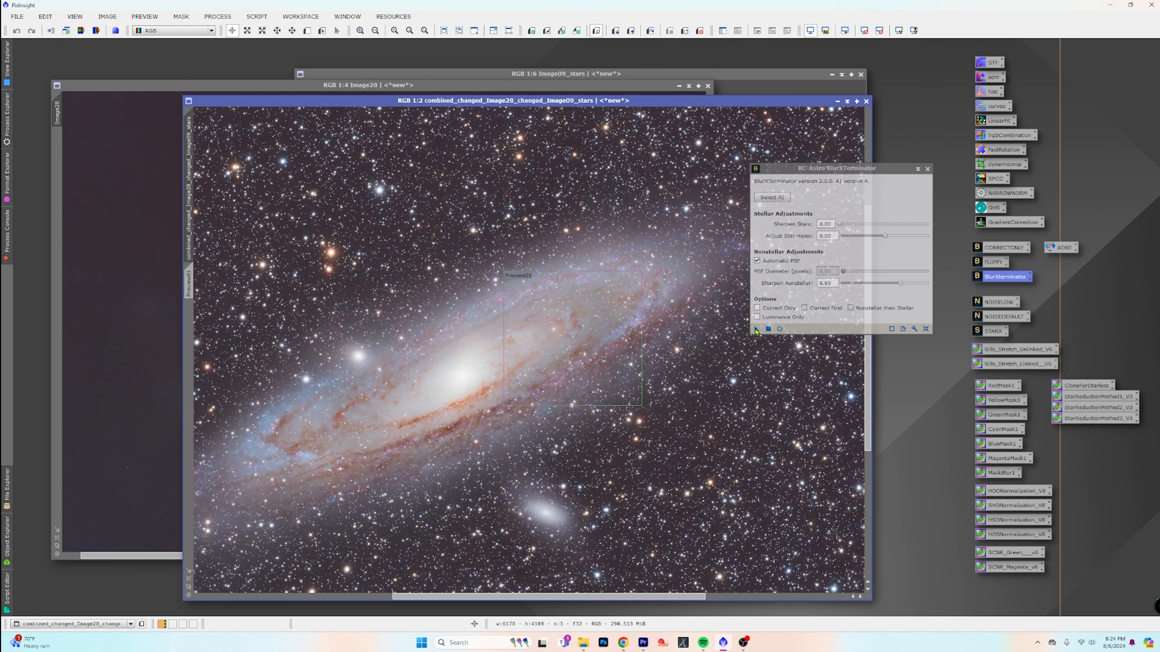
{"action": "left_click_drag", "start_coordinate": [756, 329], "coordinate": [518, 368]}
{"action": "left_click", "coordinate": [927, 168]}
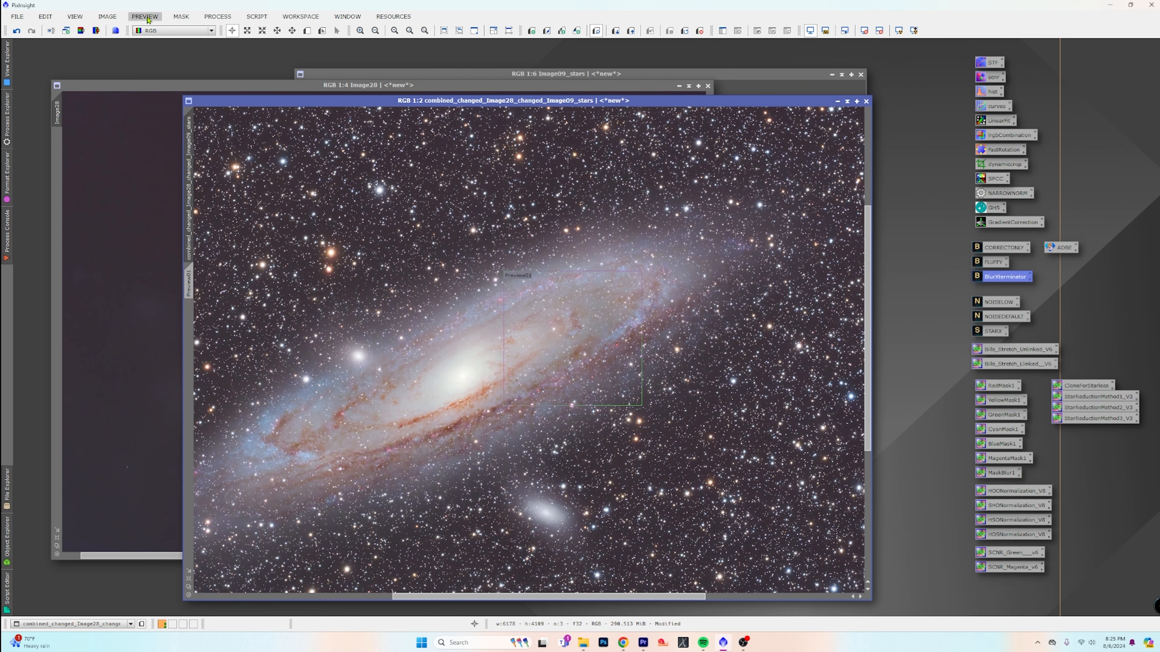
{"action": "left_click", "coordinate": [146, 17]}
{"action": "left_click", "coordinate": [150, 198]}
Zoom the combined image out to 1:4, move its window over Image28 and enlarge it to fit the full frame
{"action": "scroll", "coordinate": [562, 374], "scroll_direction": "down", "scroll_amount": 1}
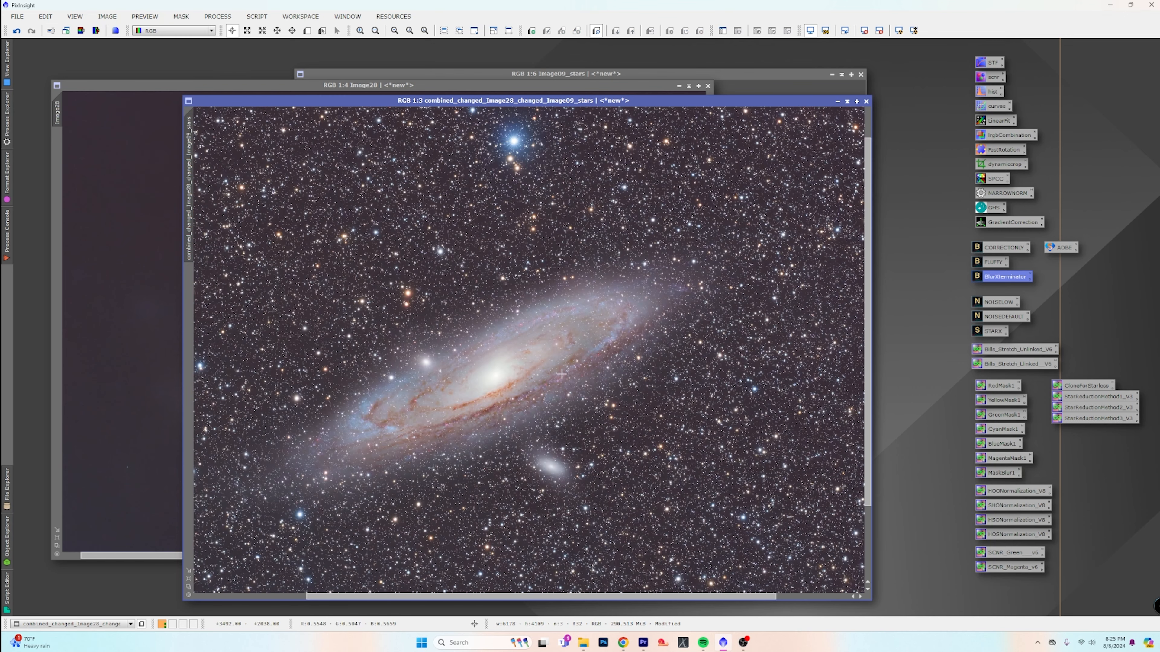
{"action": "scroll", "coordinate": [561, 374], "scroll_direction": "down", "scroll_amount": 1}
{"action": "left_click_drag", "start_coordinate": [512, 105], "coordinate": [393, 83]}
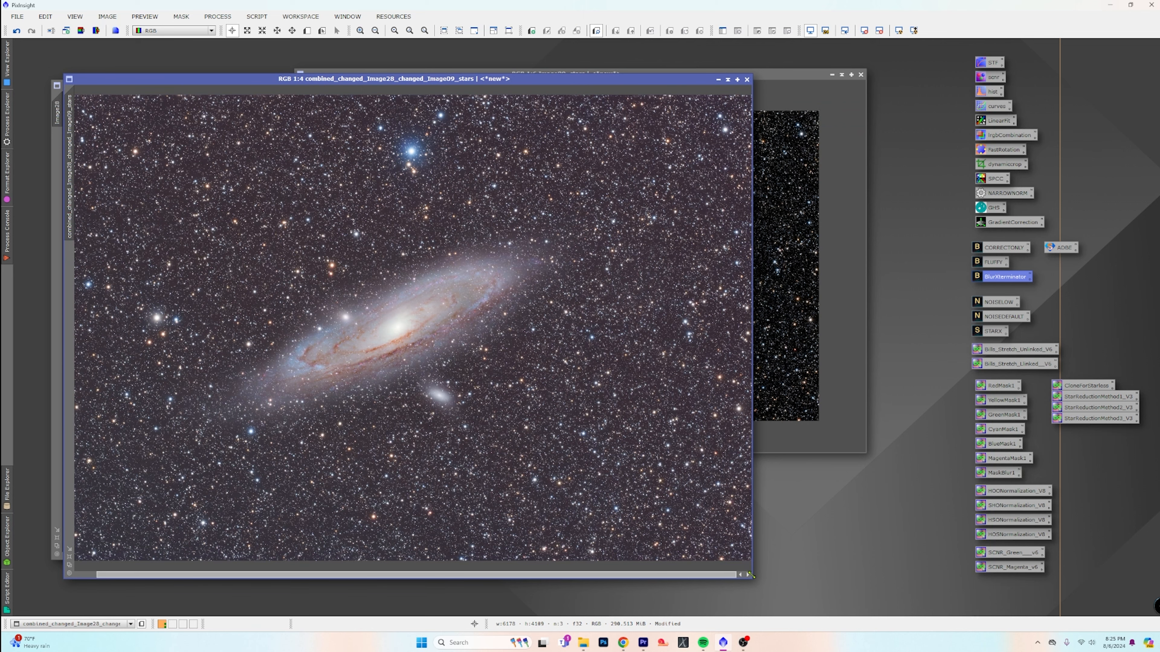
{"action": "left_click_drag", "start_coordinate": [751, 576], "coordinate": [926, 610]}
Examine the sharpened galaxy and the surrounding star field at full-frame and 1:1 magnification
{"action": "scroll", "coordinate": [607, 472], "scroll_direction": "up", "scroll_amount": 1}
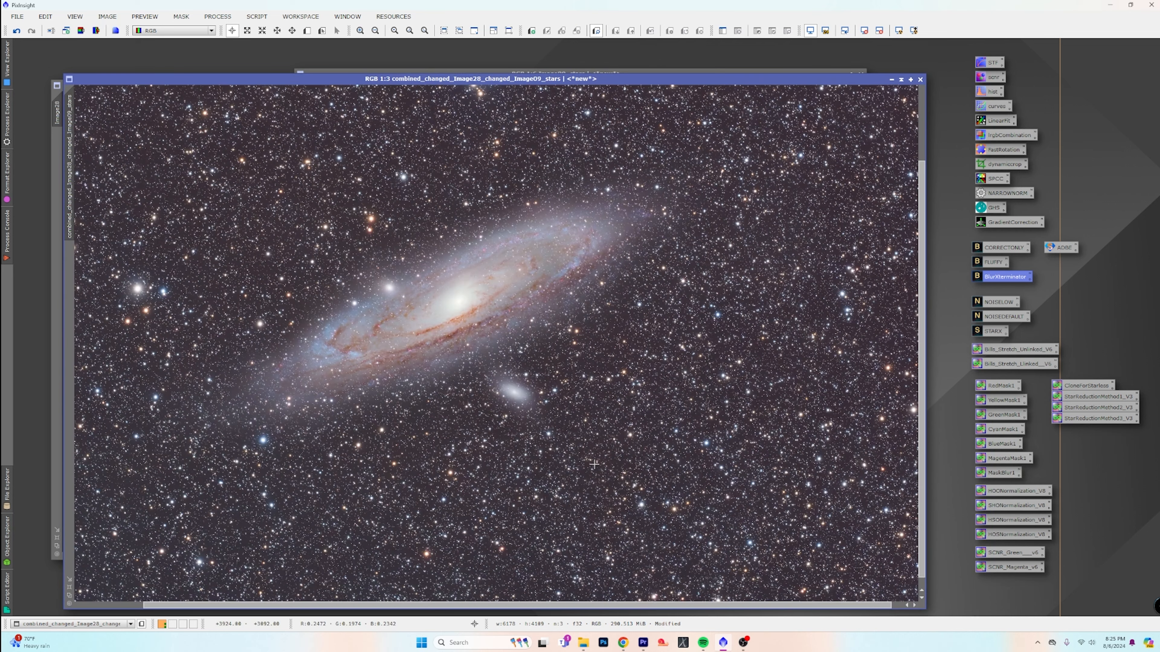
{"action": "scroll", "coordinate": [594, 464], "scroll_direction": "down", "scroll_amount": 1}
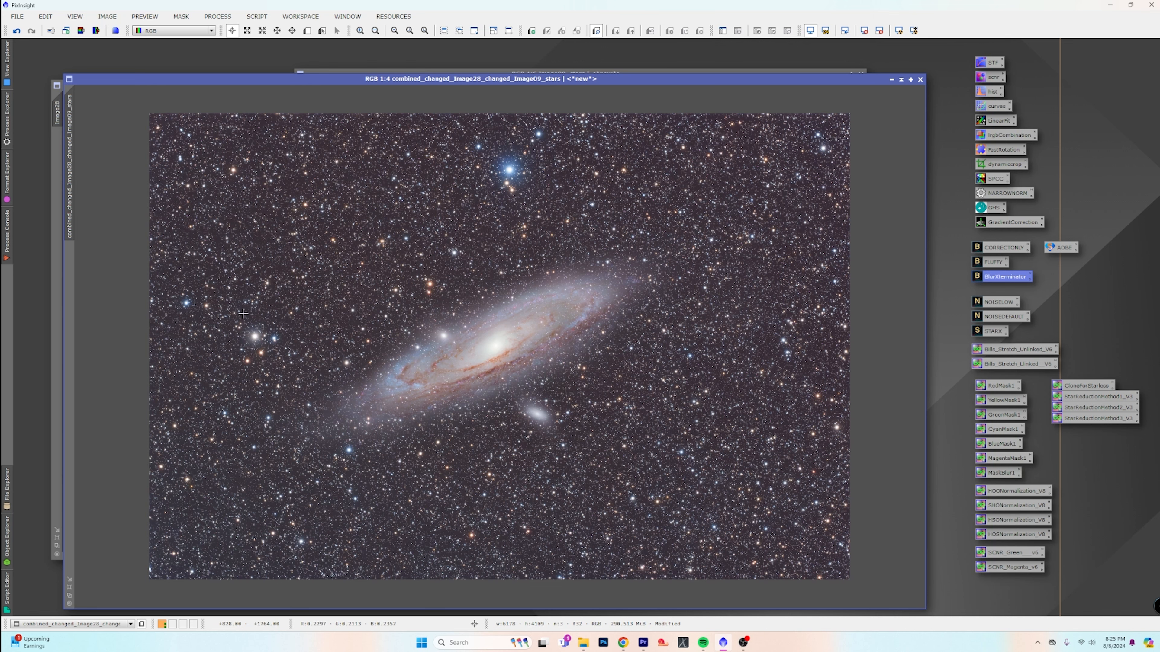
{"action": "scroll", "coordinate": [528, 148], "scroll_direction": "up", "scroll_amount": 3}
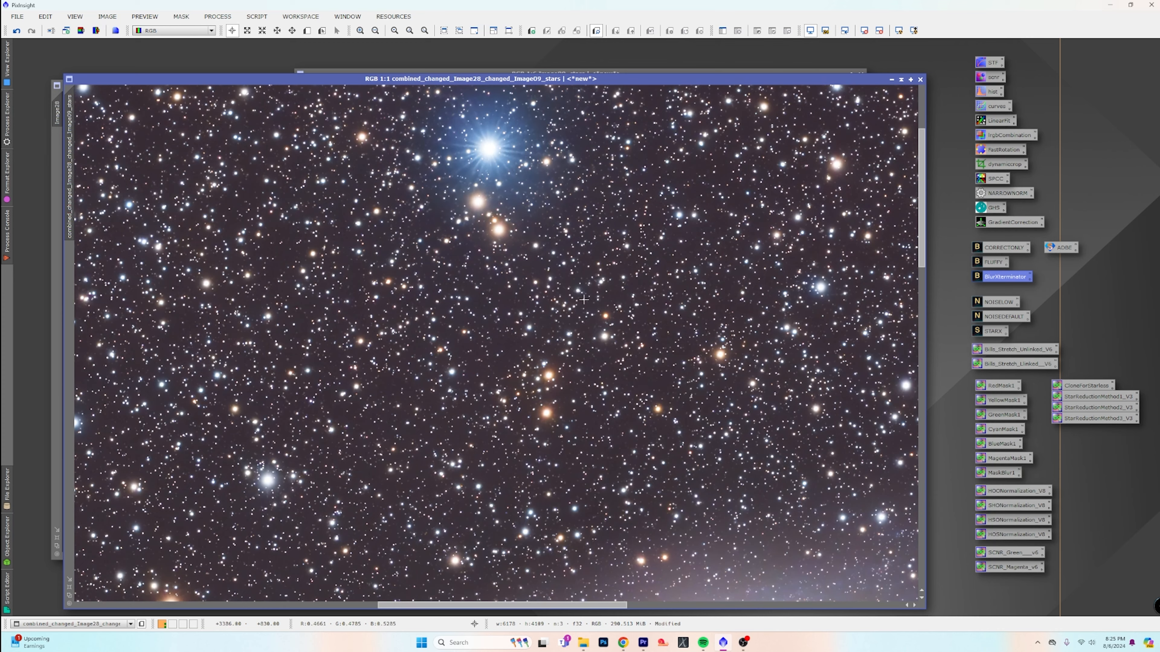
{"action": "scroll", "coordinate": [579, 295], "scroll_direction": "down", "scroll_amount": 2}
{"action": "scroll", "coordinate": [577, 296], "scroll_direction": "up", "scroll_amount": 1}
{"action": "scroll", "coordinate": [552, 300], "scroll_direction": "down", "scroll_amount": 2}
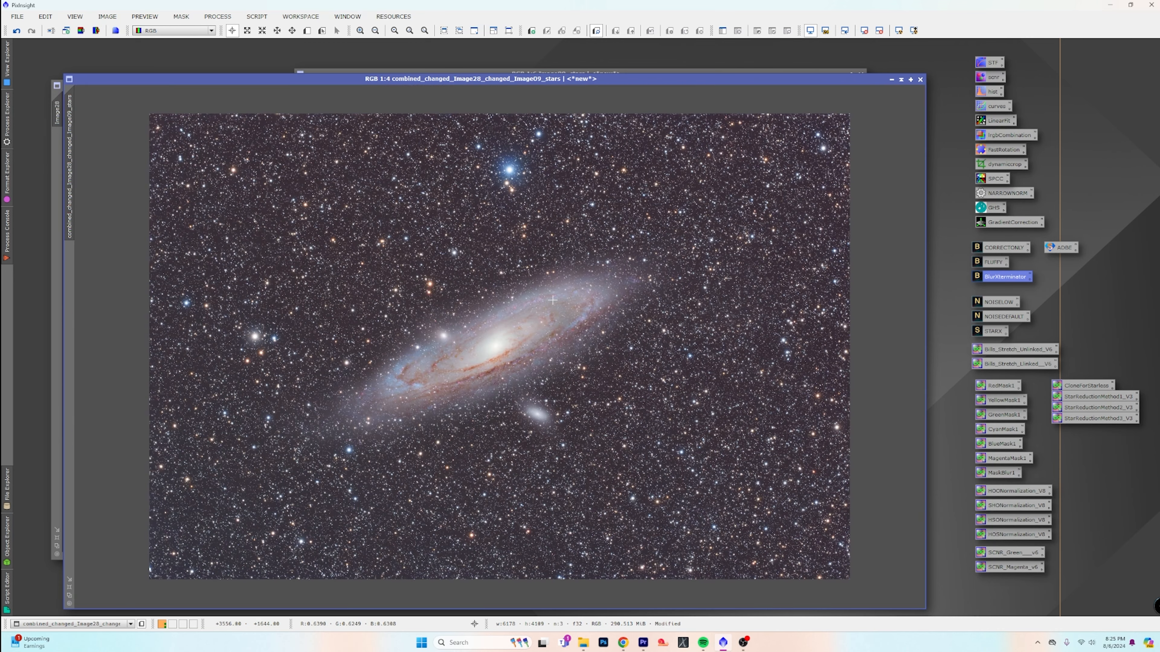